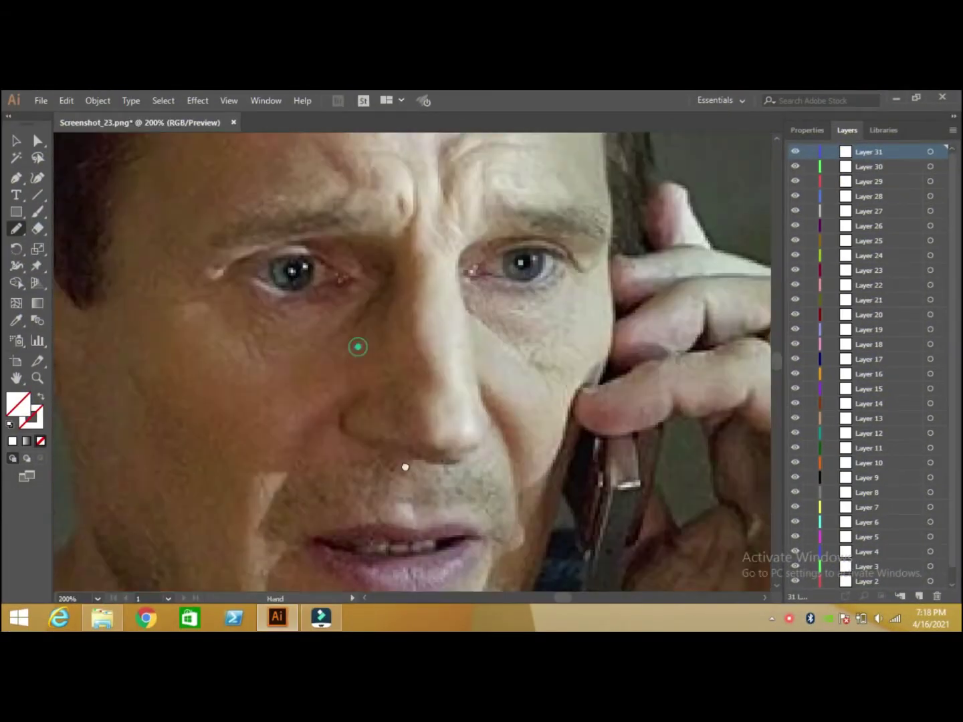
Step: Zoom to 200% on the top of the hair and sample its grey (4A4849)
drag(358, 346, 454, 625)
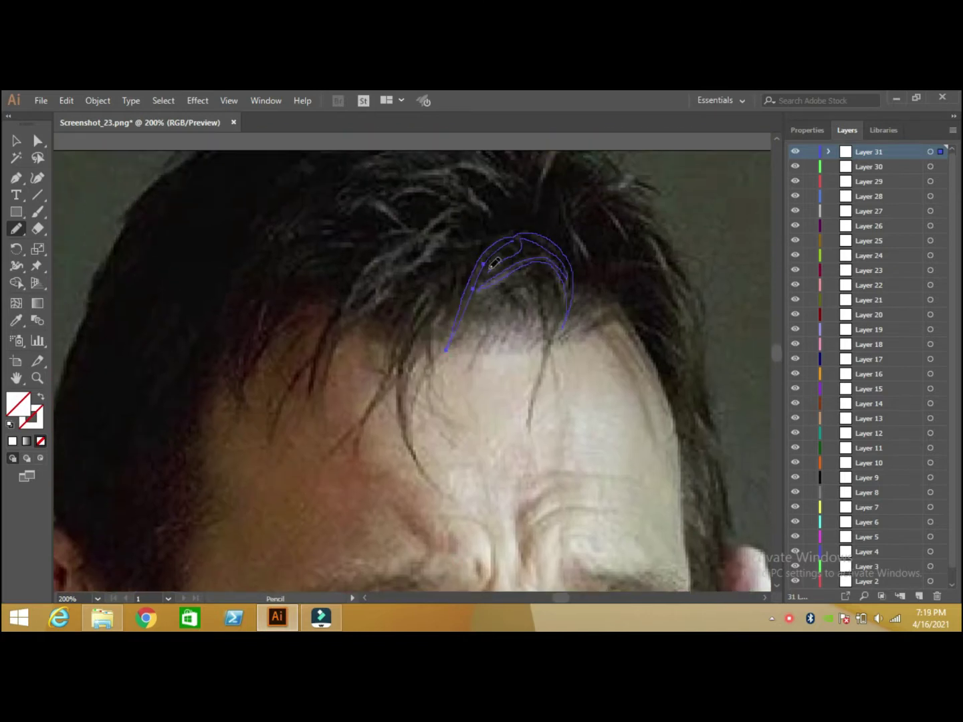
click(19, 320)
click(413, 265)
key(n)
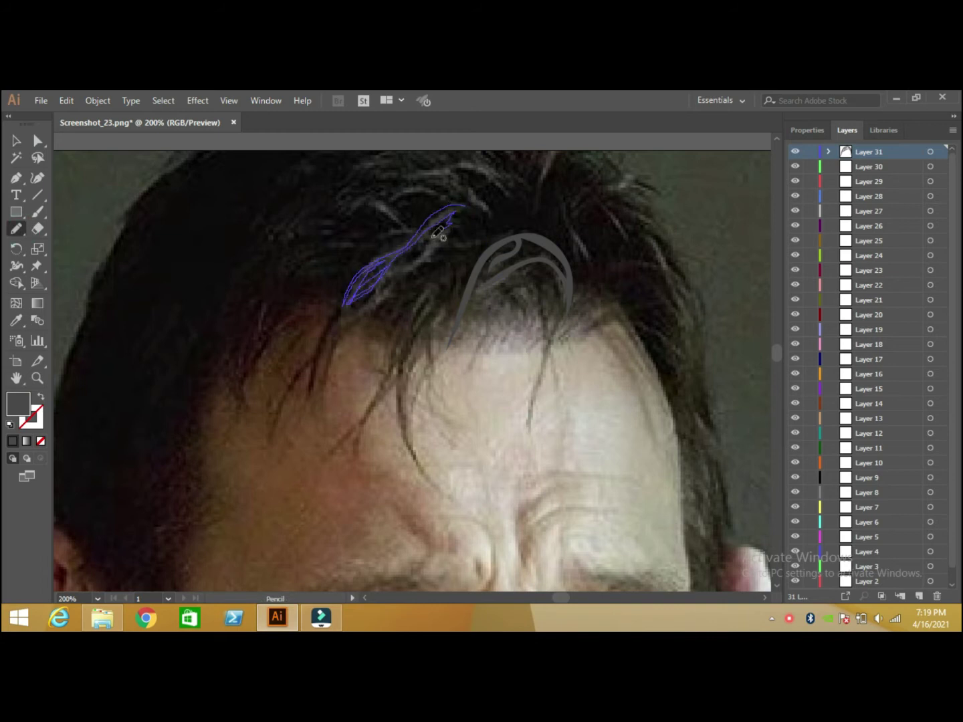
key(/)
Step: Sketch six grey highlight strands across the crown and down toward the forehead
drag(491, 212, 432, 167)
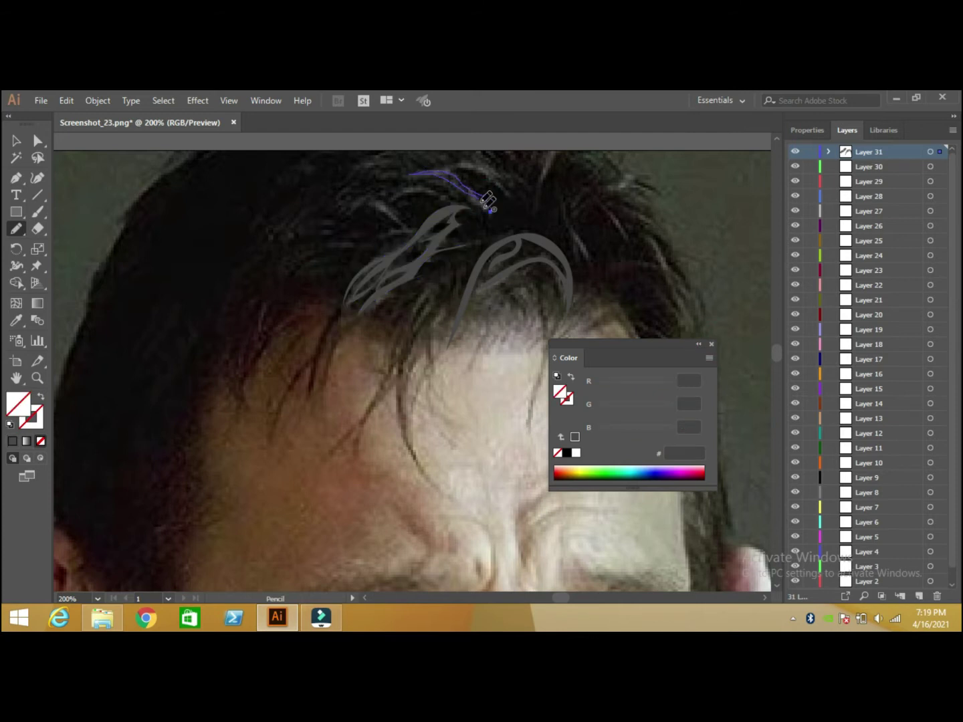
drag(386, 199, 491, 211)
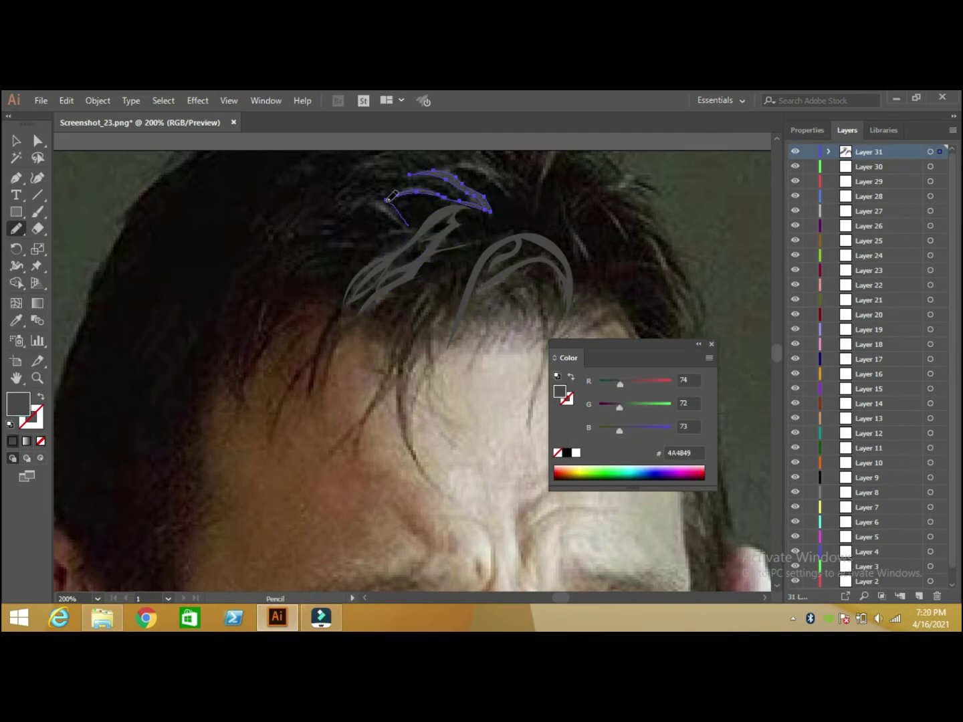
drag(388, 199, 358, 200)
drag(539, 200, 569, 145)
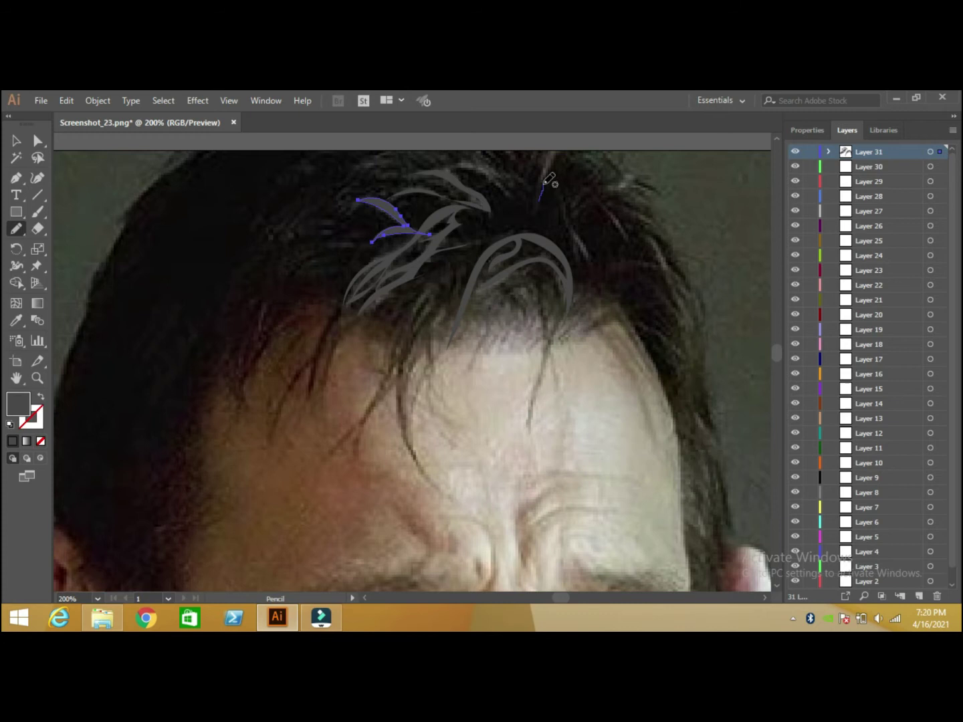
drag(507, 195, 454, 169)
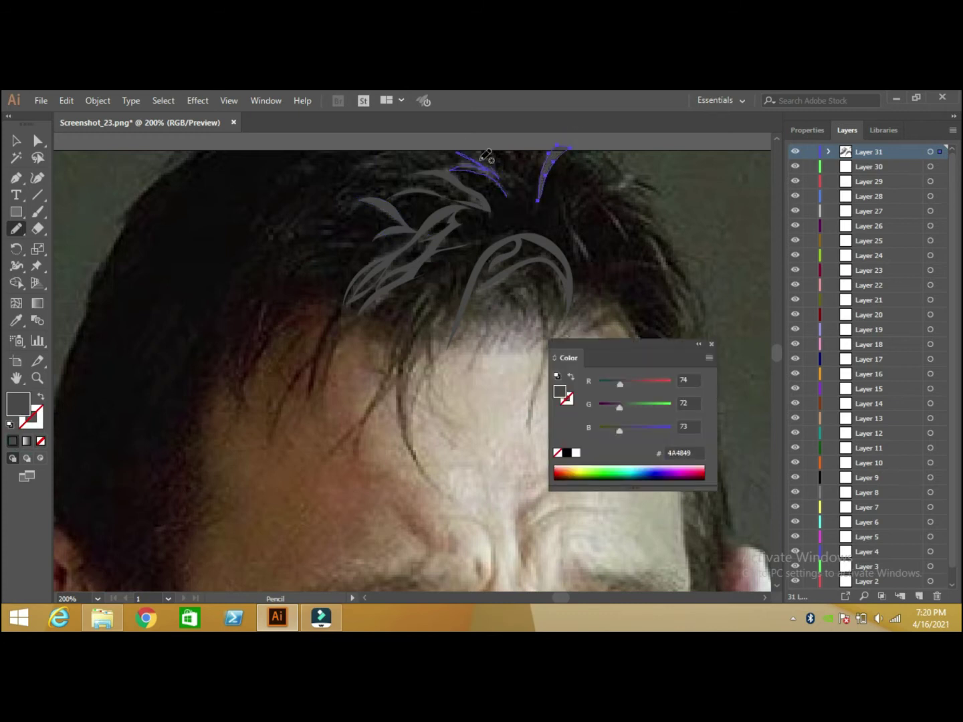
drag(567, 207, 591, 271)
Step: Lock Layer 31 and draw dark hair clumps across the crown on Layer 30
click(12, 441)
click(810, 151)
click(869, 167)
drag(445, 238, 467, 279)
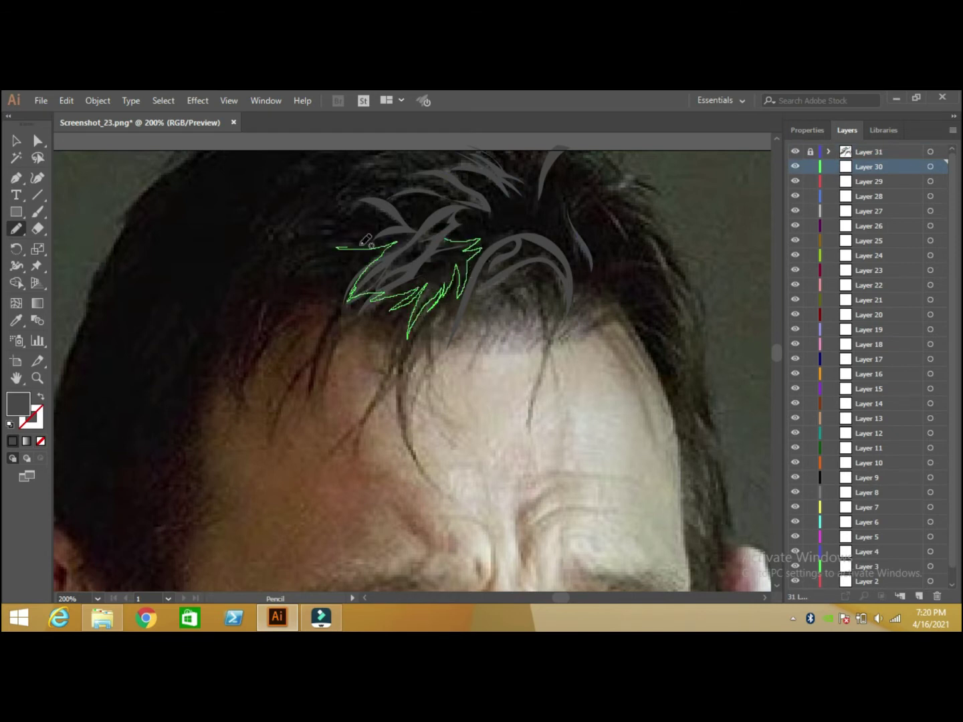
ctrl+click(86, 167)
mouse_move(447, 195)
mouse_down()
mouse_move(368, 204)
mouse_move(342, 178)
mouse_move(398, 148)
mouse_up()
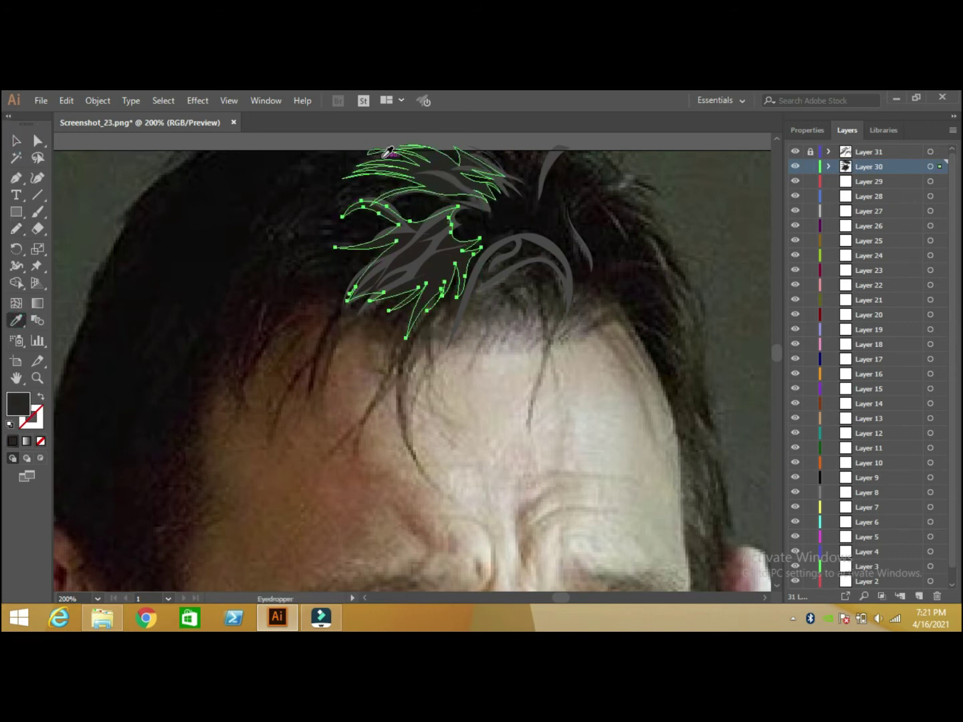
ctrl+click(211, 216)
drag(522, 253, 501, 281)
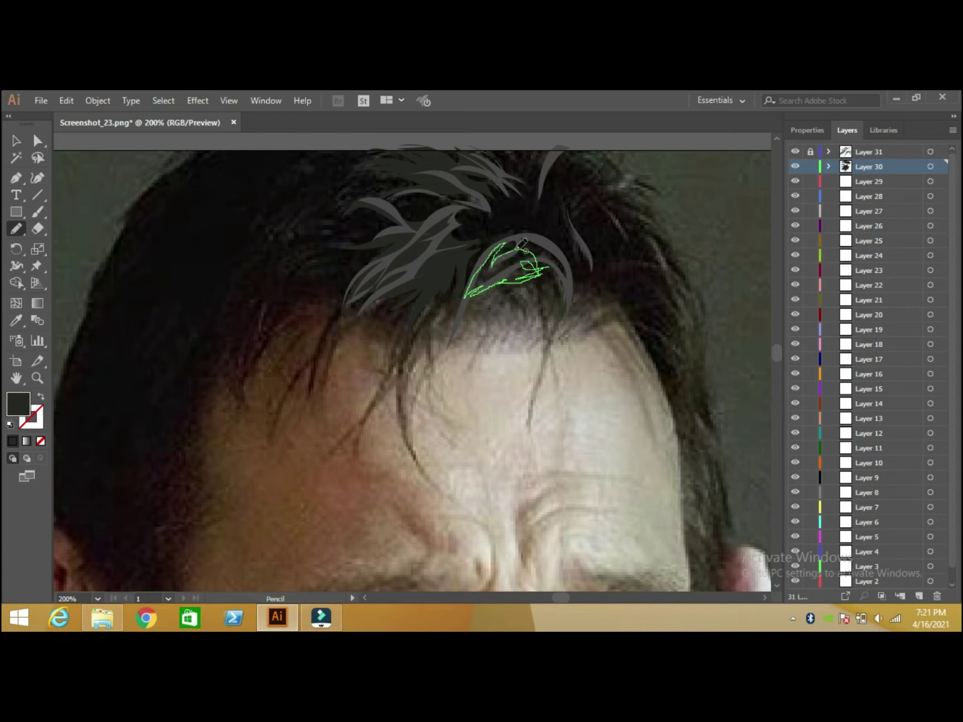
Step: On Layer 29, trace black strands from the left crown down onto the forehead
click(711, 338)
click(810, 167)
click(870, 182)
key(ctrl+minus)
drag(387, 281, 339, 291)
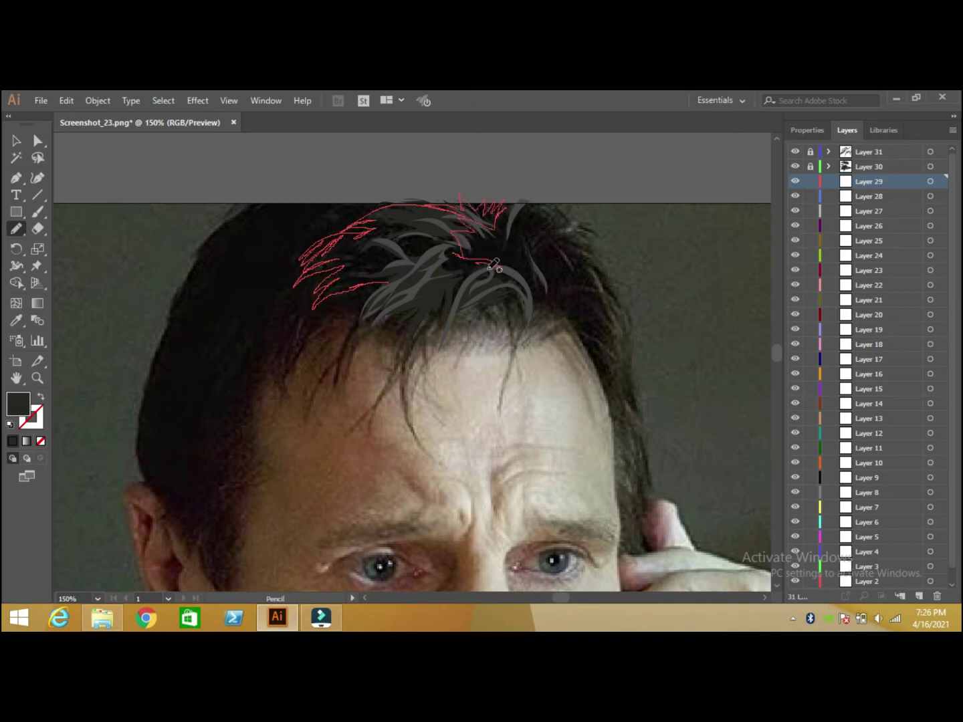
drag(418, 422, 431, 456)
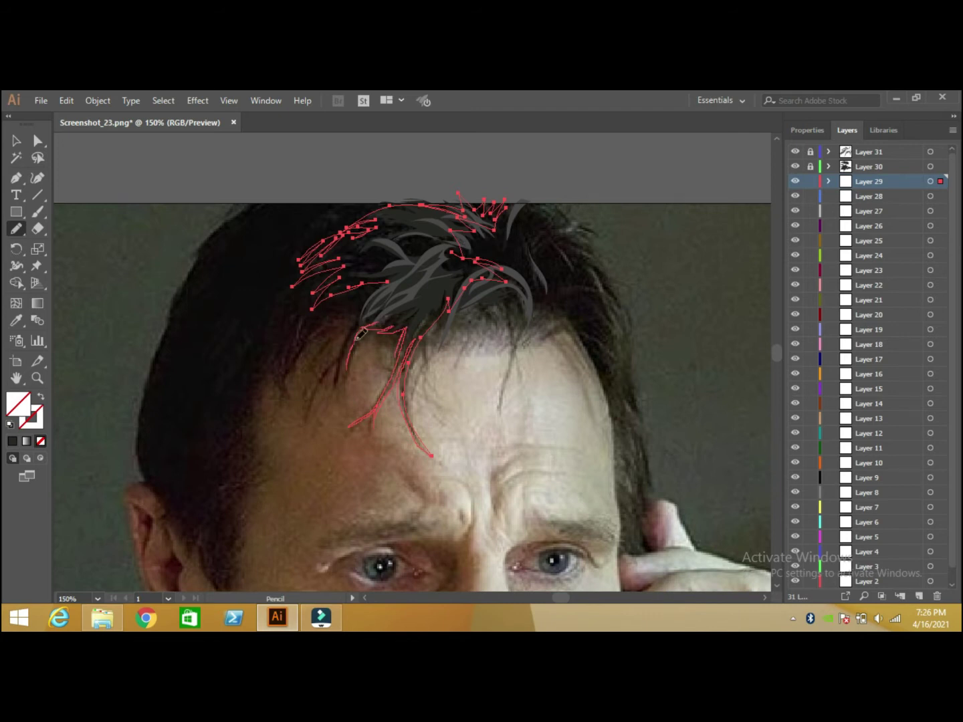
key(i)
key(ctrl+shift+a)
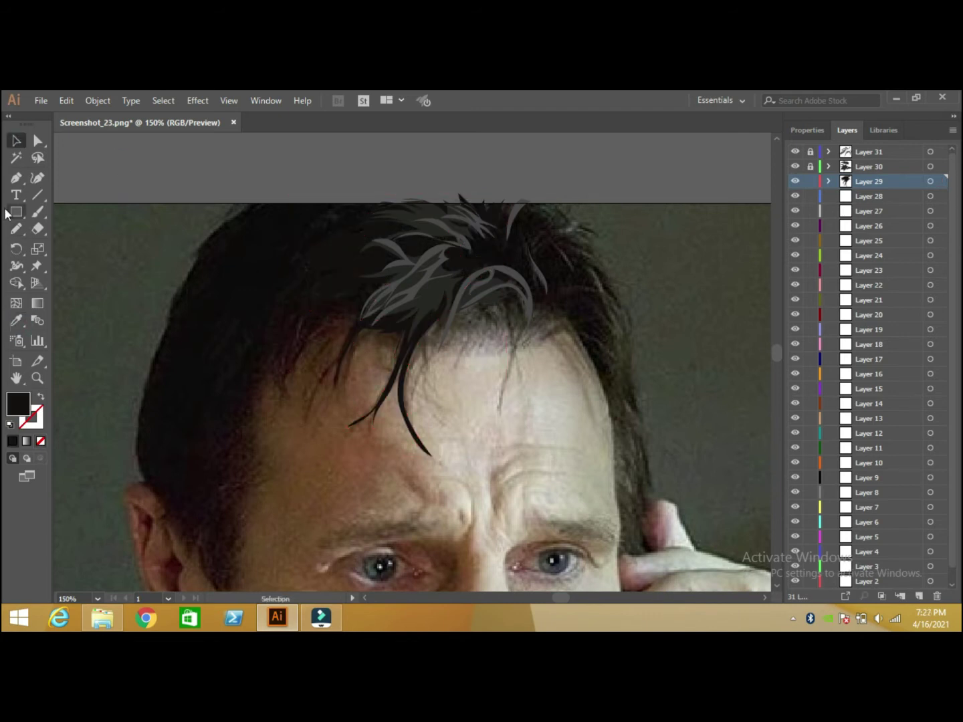
key(n)
Step: Add black strands down the right of the crown and lock Layer 29
drag(498, 231, 509, 204)
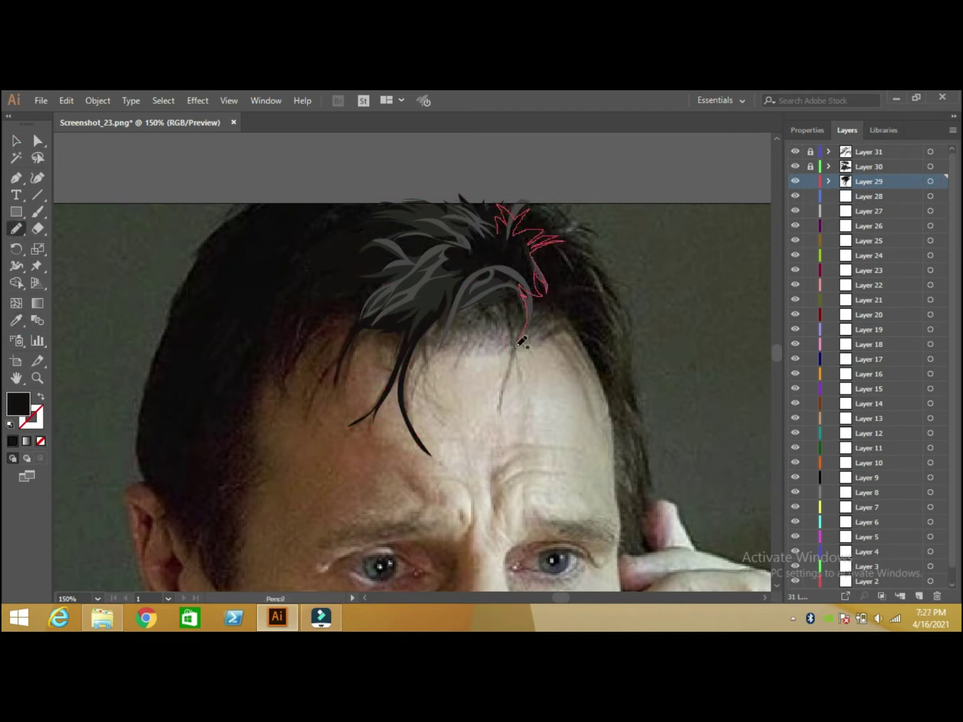
drag(520, 346, 497, 411)
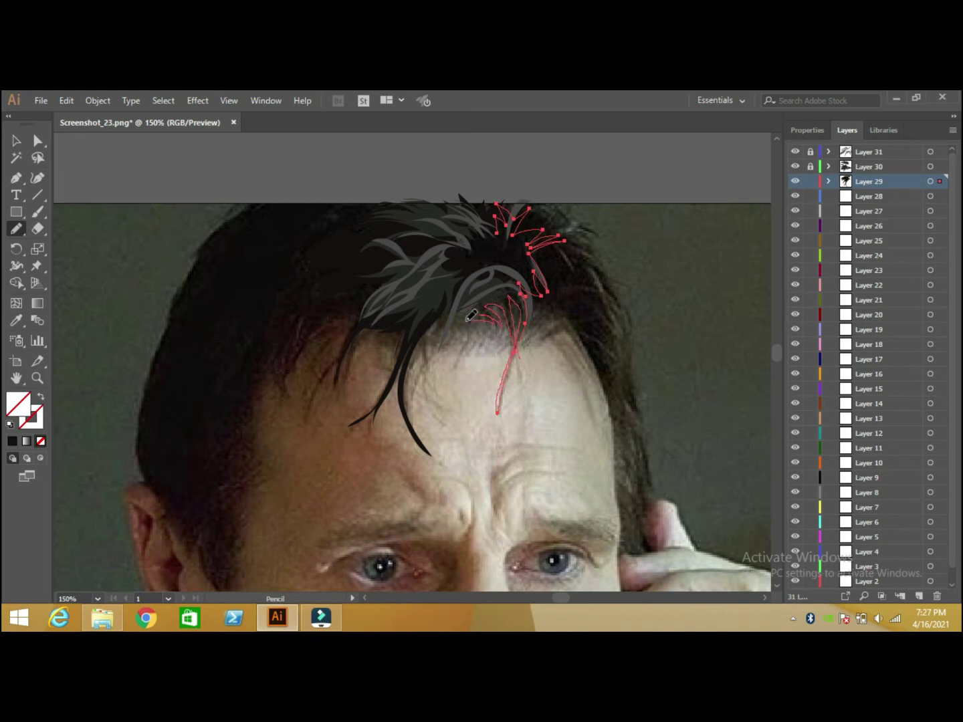
key(i)
click(498, 254)
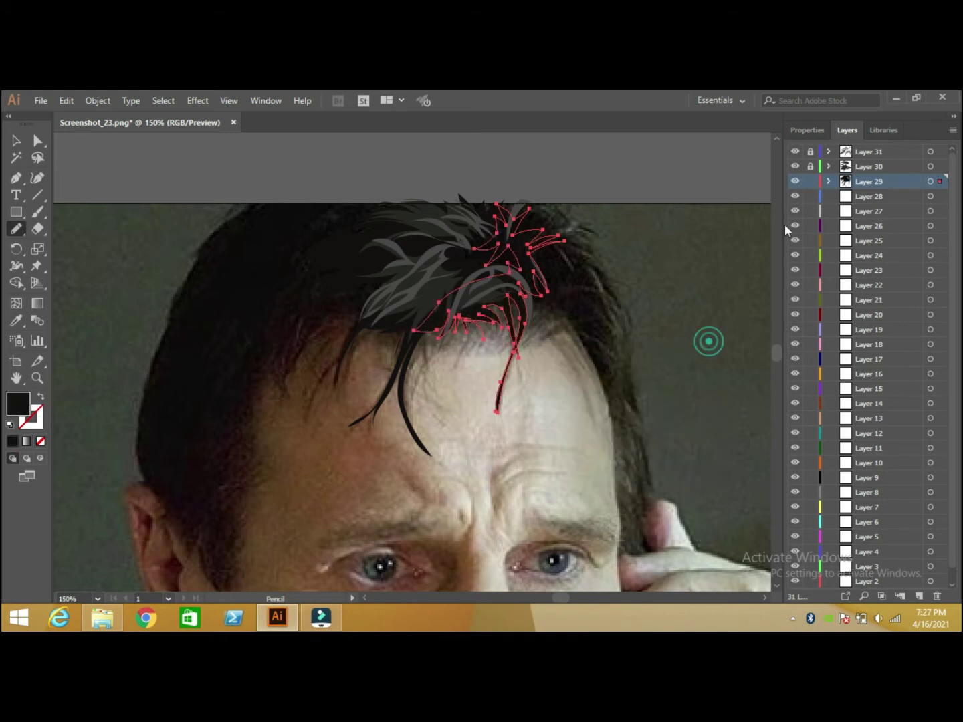
click(810, 182)
click(868, 196)
click(20, 234)
Step: Trace the dark hairline across the forehead on Layer 28 and lock it
drag(377, 325, 398, 337)
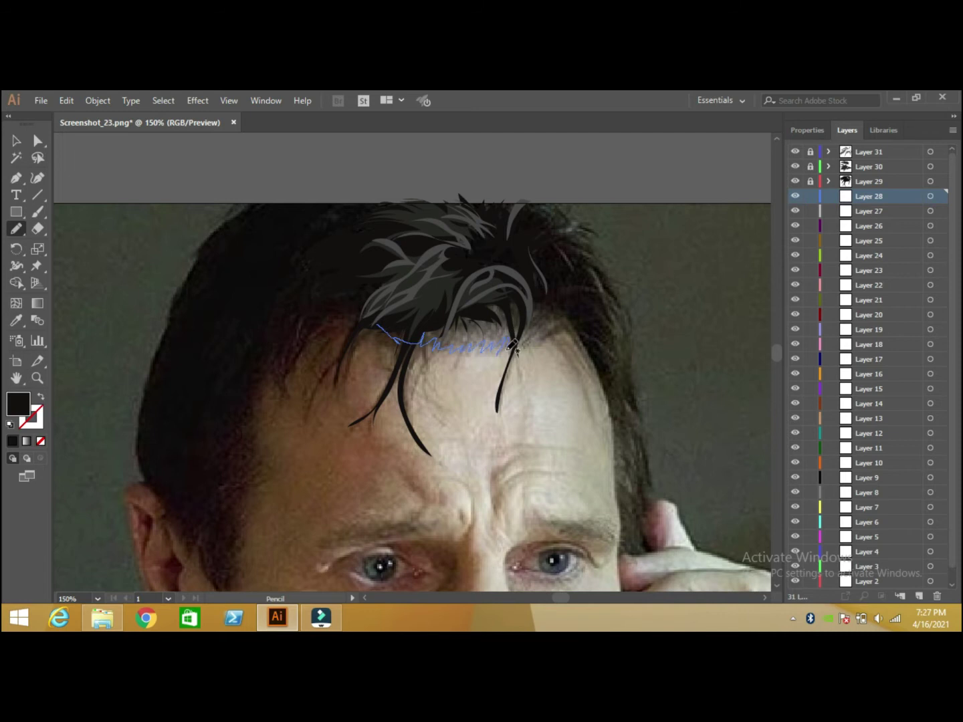
mouse_move(547, 321)
mouse_down()
mouse_move(378, 328)
mouse_move(292, 377)
mouse_up()
key(i)
click(498, 267)
click(810, 196)
click(869, 211)
click(20, 227)
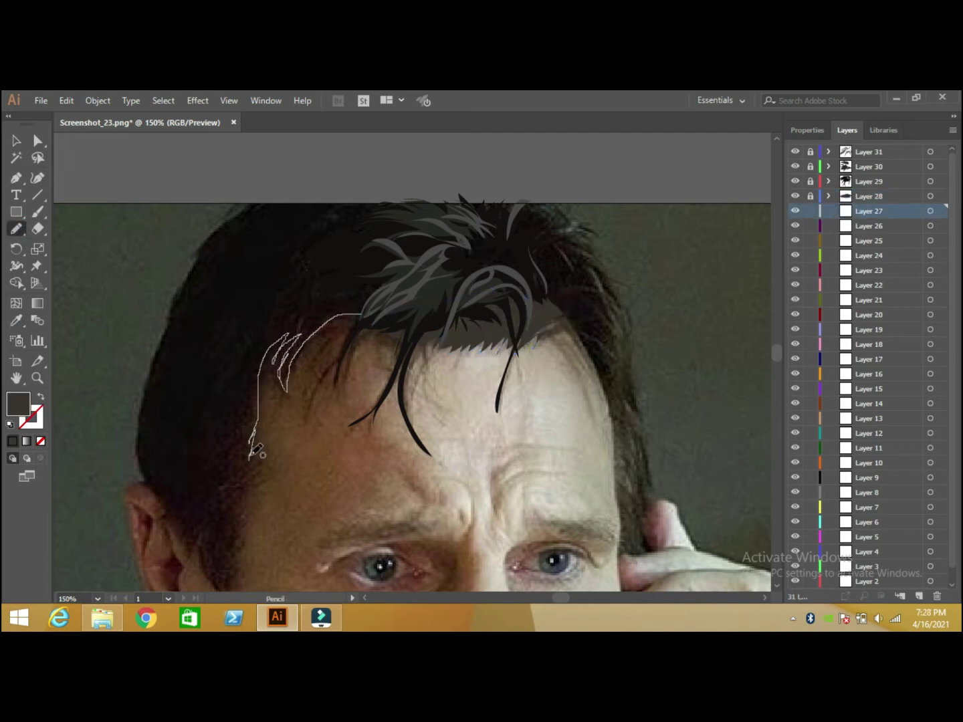
Step: Outline the left side of the hair on Layer 27 and fill it black
drag(256, 452, 233, 512)
scroll(233, 469, down, 3)
drag(232, 454, 179, 422)
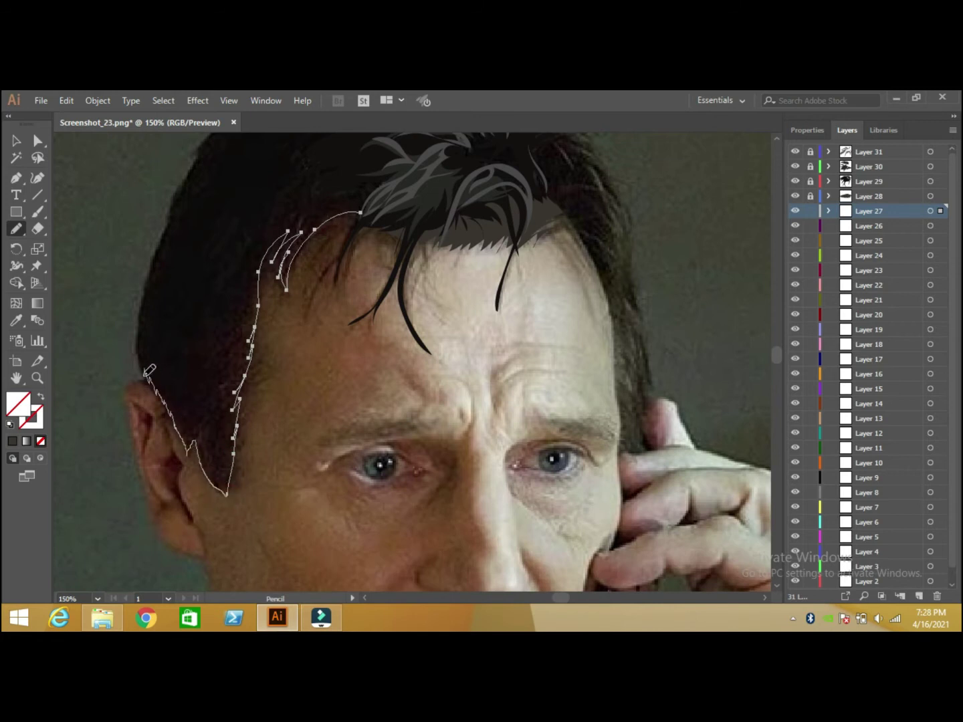
scroll(199, 158, up, 5)
drag(196, 303, 249, 256)
drag(507, 249, 557, 273)
key(shift+x)
key(ctrl+2)
click(501, 253)
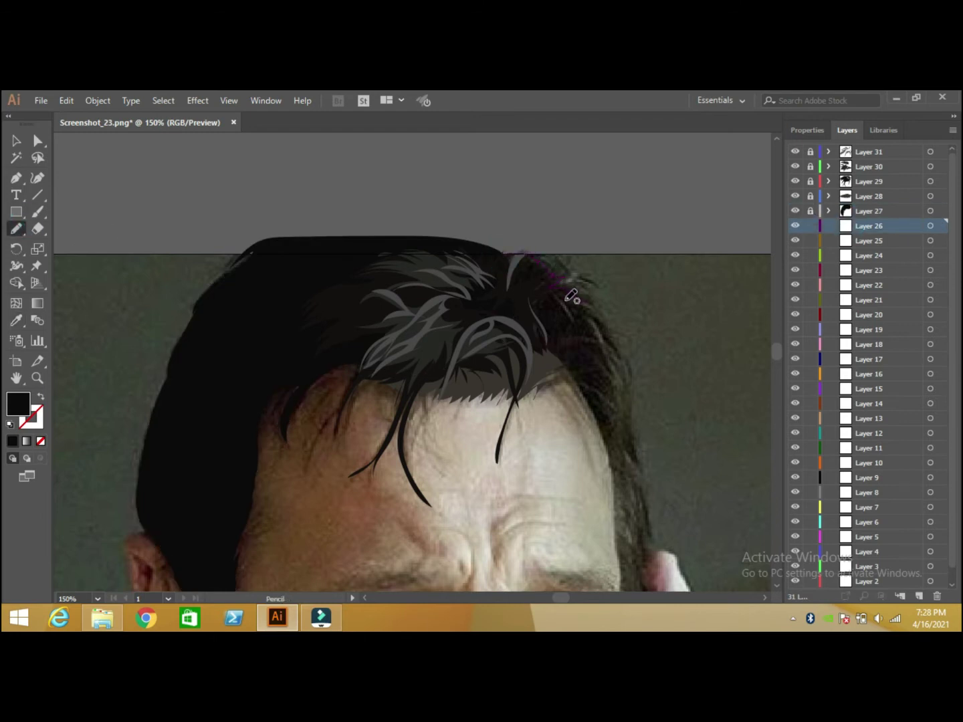
Step: Outline the right side of the hair on Layer 26 with the sampled dark colour
drag(617, 400, 605, 443)
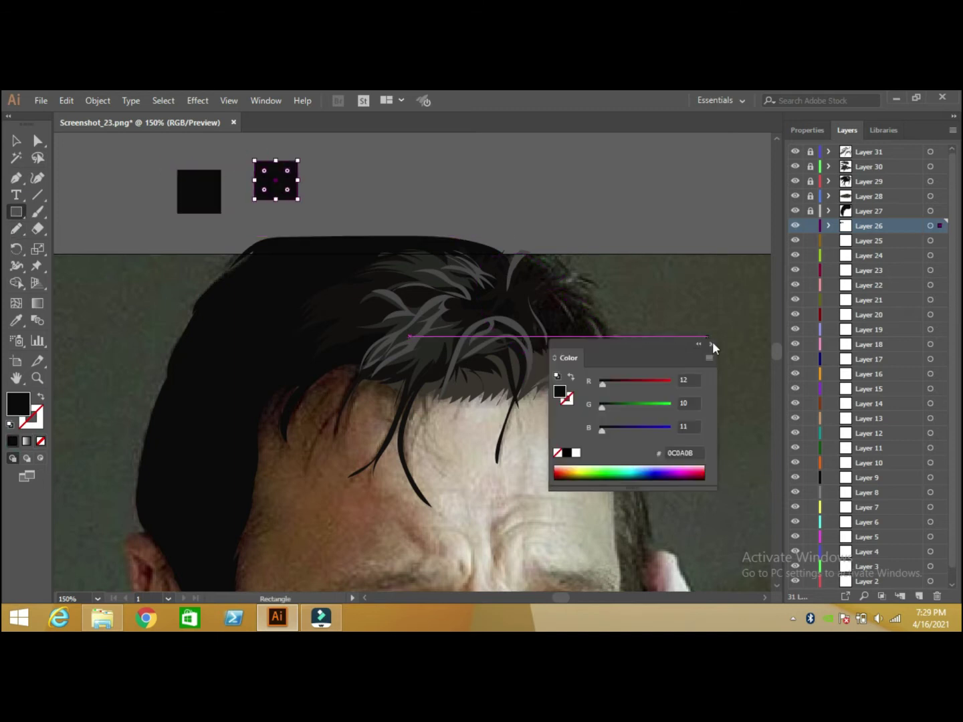
key(i)
click(628, 410)
click(622, 448)
key(v)
click(574, 367)
Step: Give the right side hair a linear gradient with a new end colour, then lock Layer 26
click(26, 441)
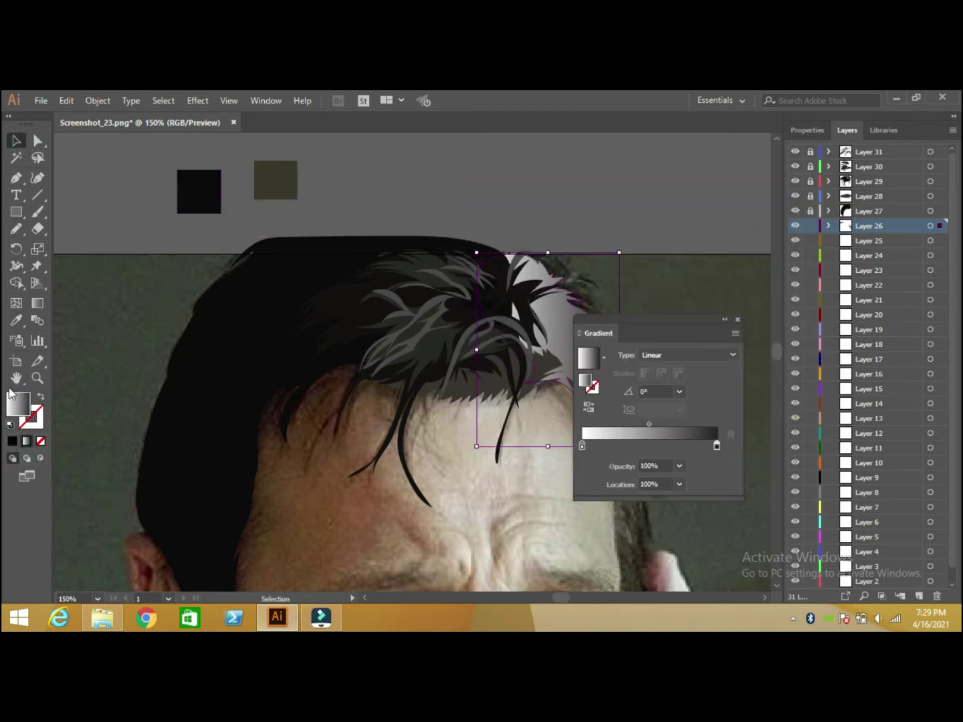
click(275, 179)
double_click(20, 412)
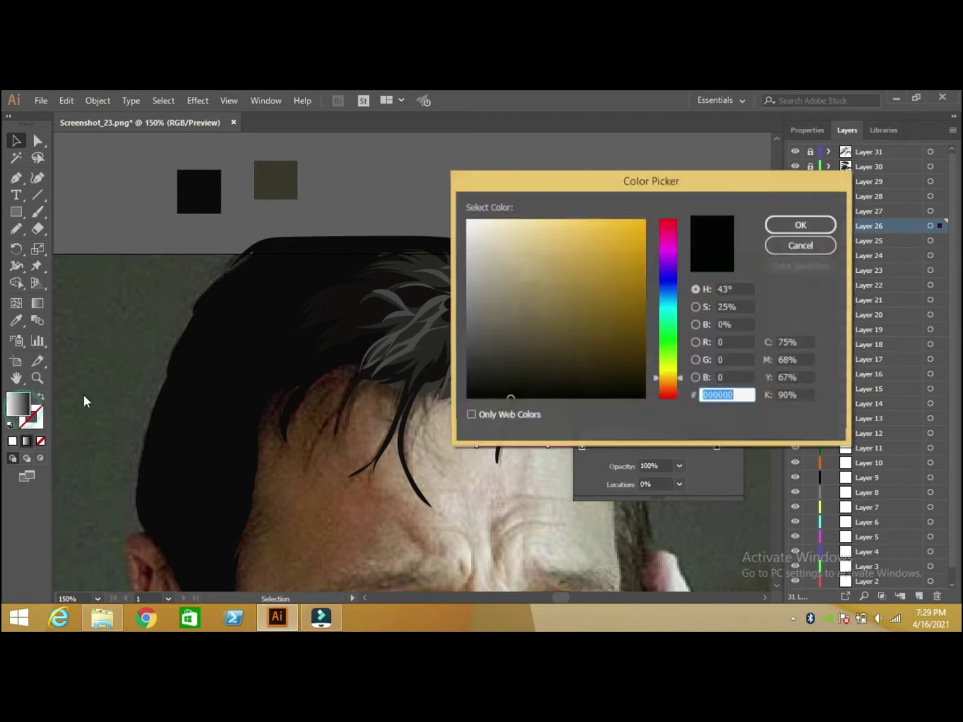
click(763, 155)
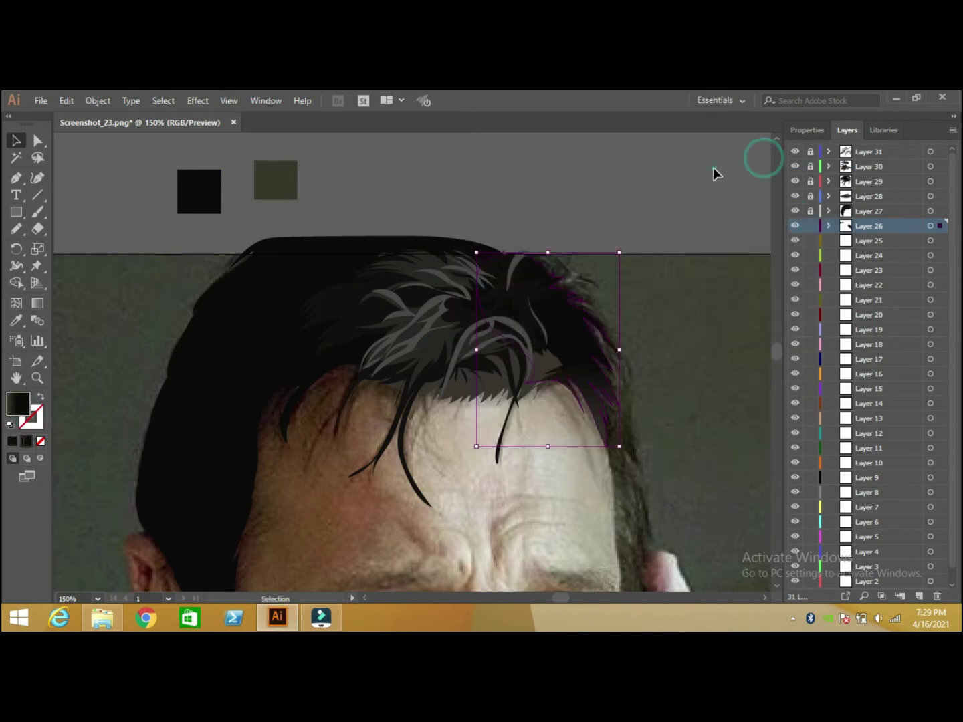
click(810, 226)
click(869, 241)
Step: Trace the right temple hair shape, fill it olive, and lock its layer
key(n)
drag(604, 441, 628, 421)
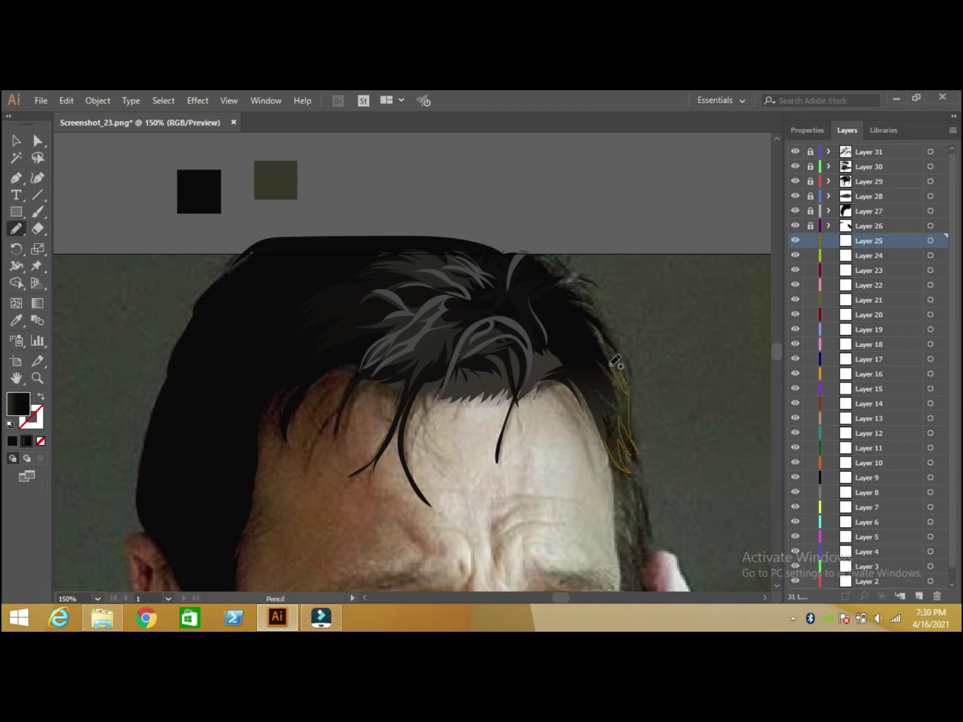
drag(615, 362, 597, 384)
key(i)
click(275, 181)
click(810, 240)
click(869, 255)
Step: Trace the sideburn hair on Layer 24, fill it with sampled dark colour, and lock it
key(n)
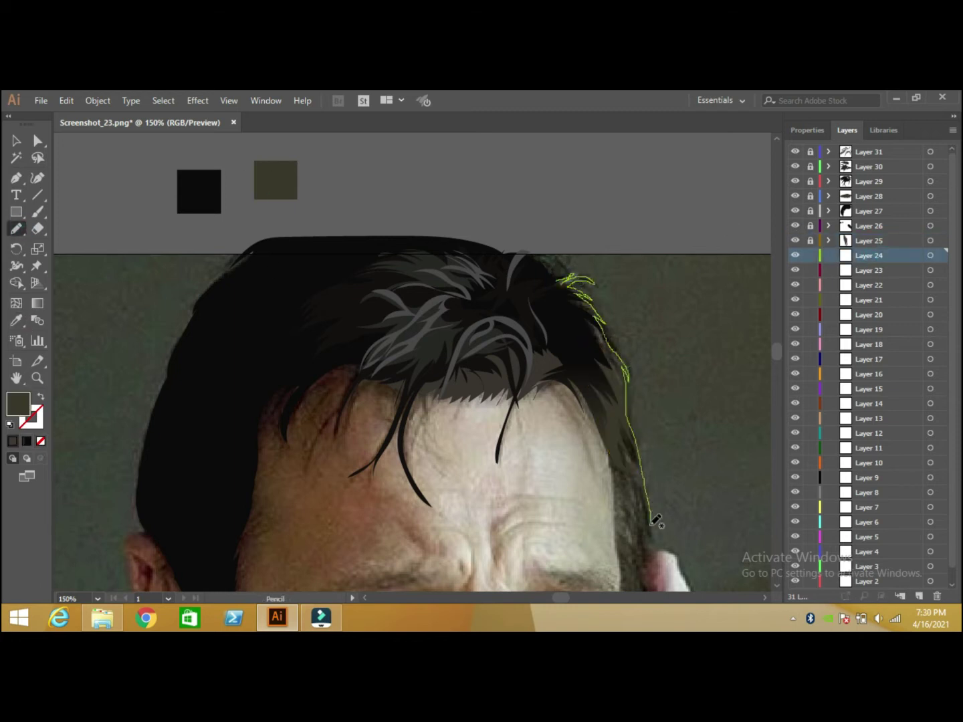
drag(656, 521, 647, 555)
scroll(650, 356, down, 5)
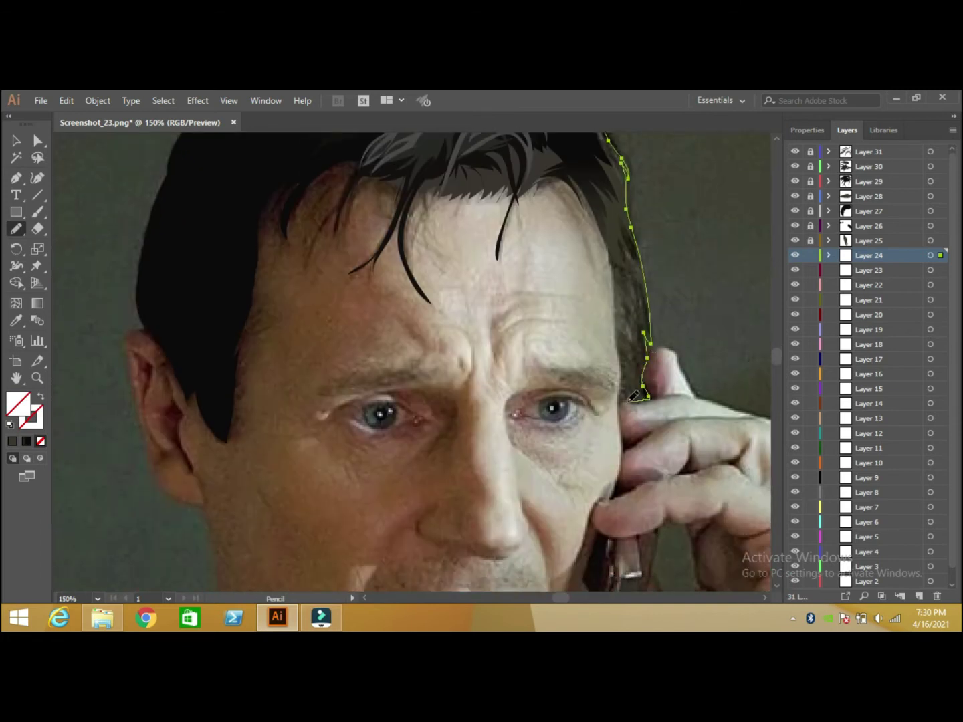
scroll(619, 278, up, 3)
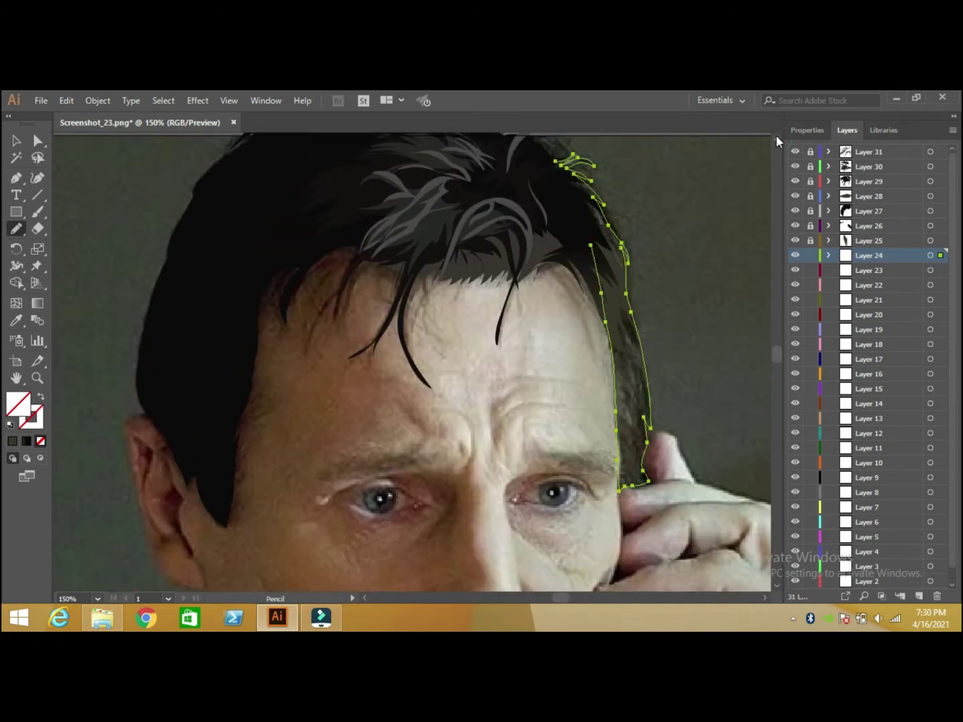
drag(618, 345, 633, 392)
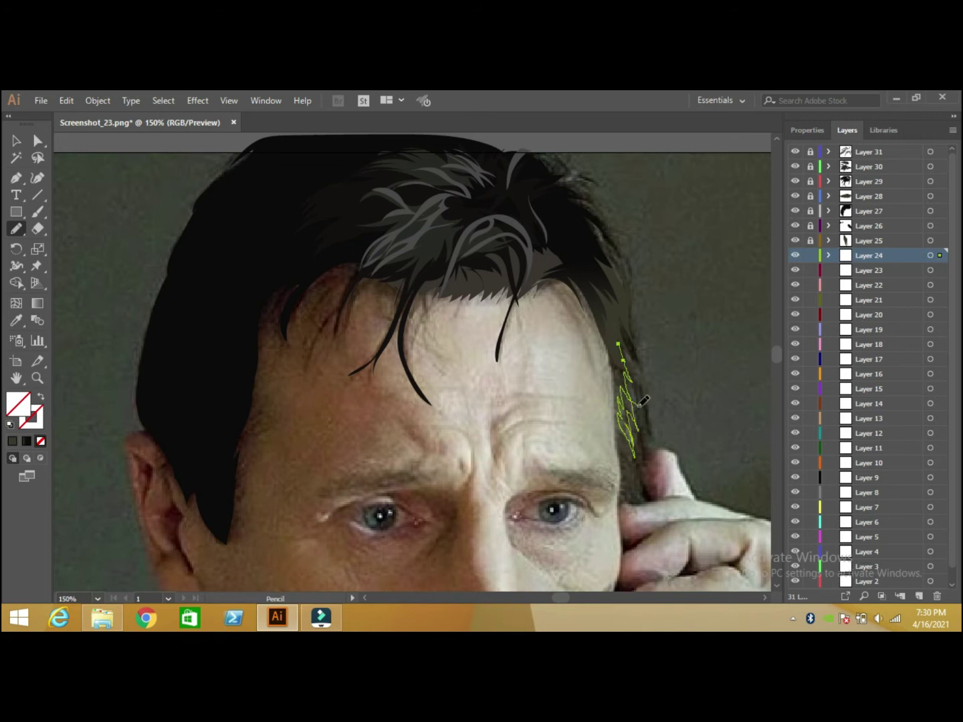
drag(622, 342, 630, 269)
key(i)
click(522, 200)
click(808, 256)
scroll(776, 586, down, 3)
Step: Trace the left hairline on Layer 23, fill it black, and lock the layer
key(n)
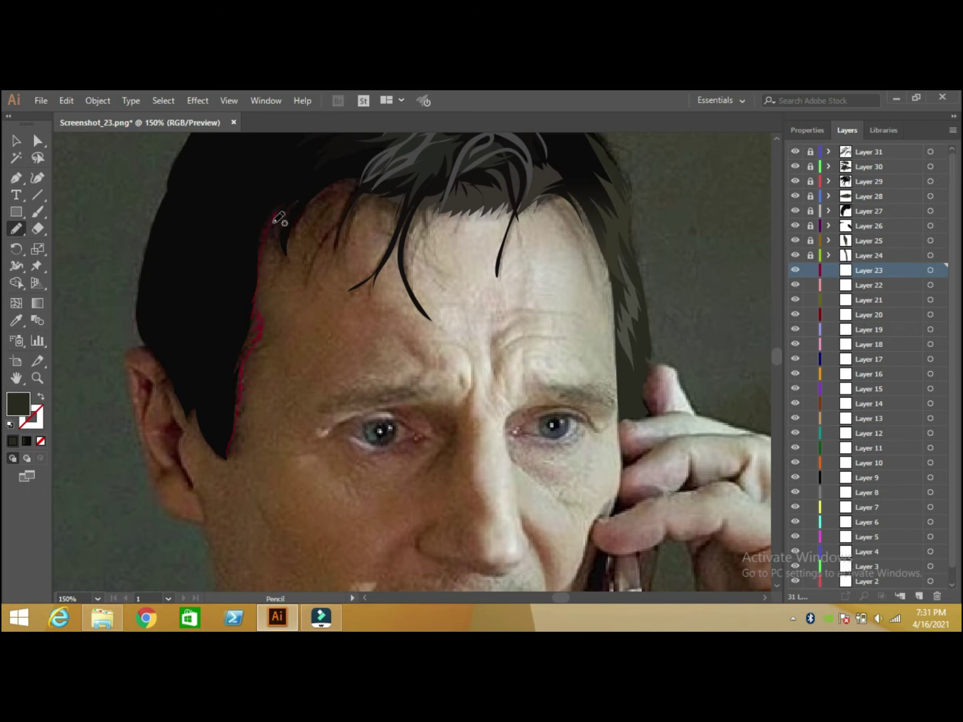
drag(348, 175, 225, 454)
key(i)
click(364, 193)
click(199, 250)
double_click(18, 403)
click(796, 224)
click(810, 270)
click(869, 284)
click(16, 229)
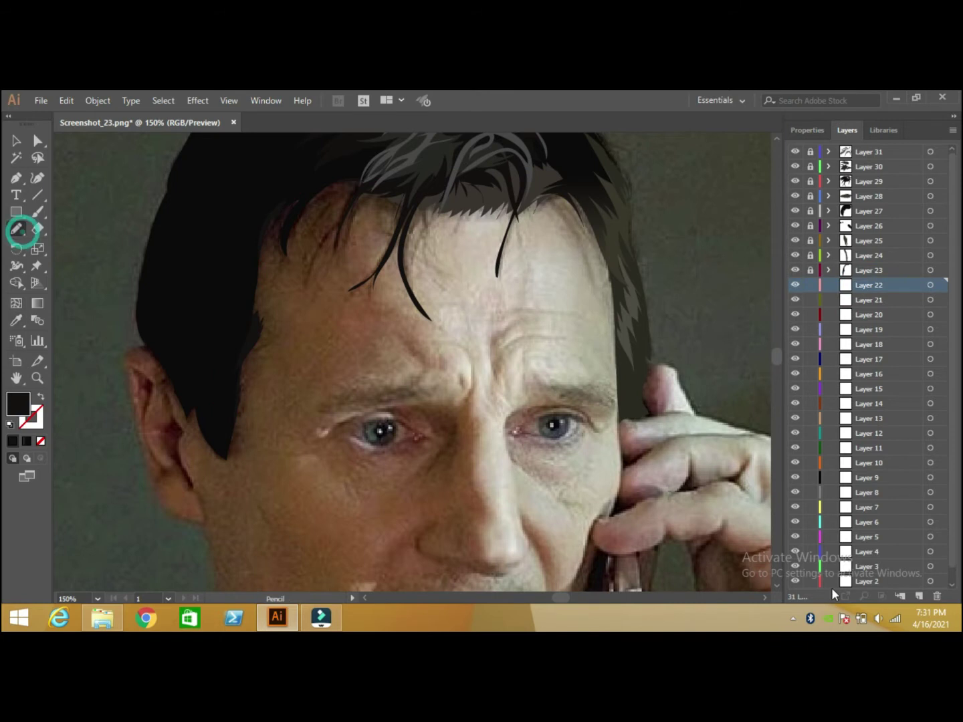
scroll(776, 585, down, 3)
Step: Zoom to 300% and draw the left eyebrow filled dark brown
key(ctrl+plus)
key(ctrl+plus)
scroll(505, 244, up, 2)
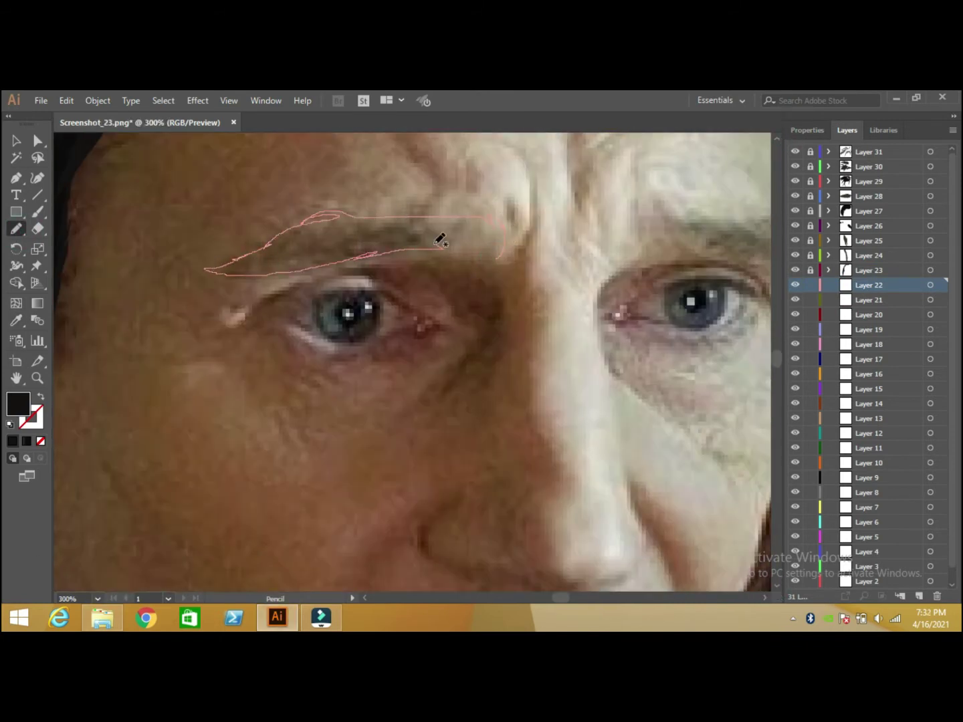
drag(483, 248, 488, 253)
key(i)
click(375, 240)
key(v)
double_click(18, 403)
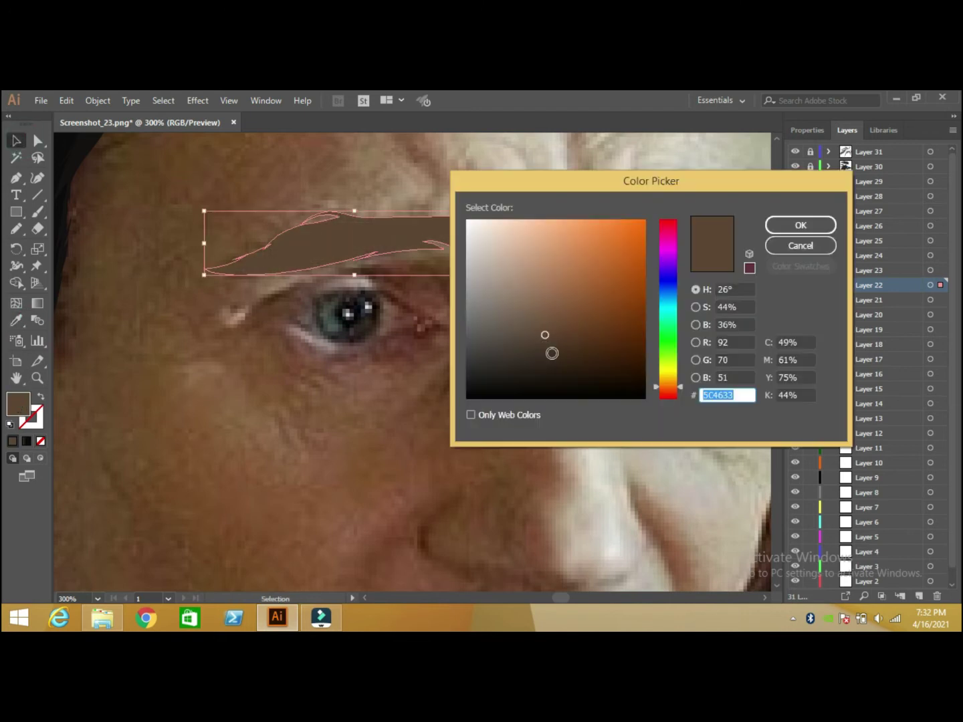
click(800, 223)
key(ctrl+shift+a)
Step: Add lighter brown strands inside the eyebrow on Layer 22
key(n)
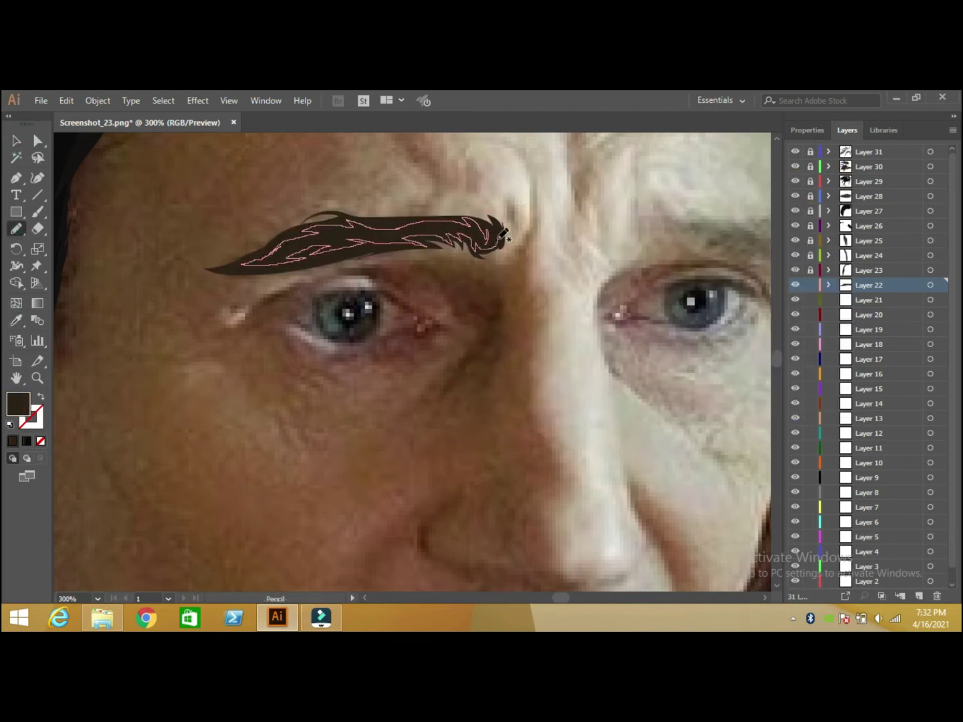
drag(501, 233, 502, 236)
double_click(18, 403)
click(798, 223)
key(i)
click(866, 303)
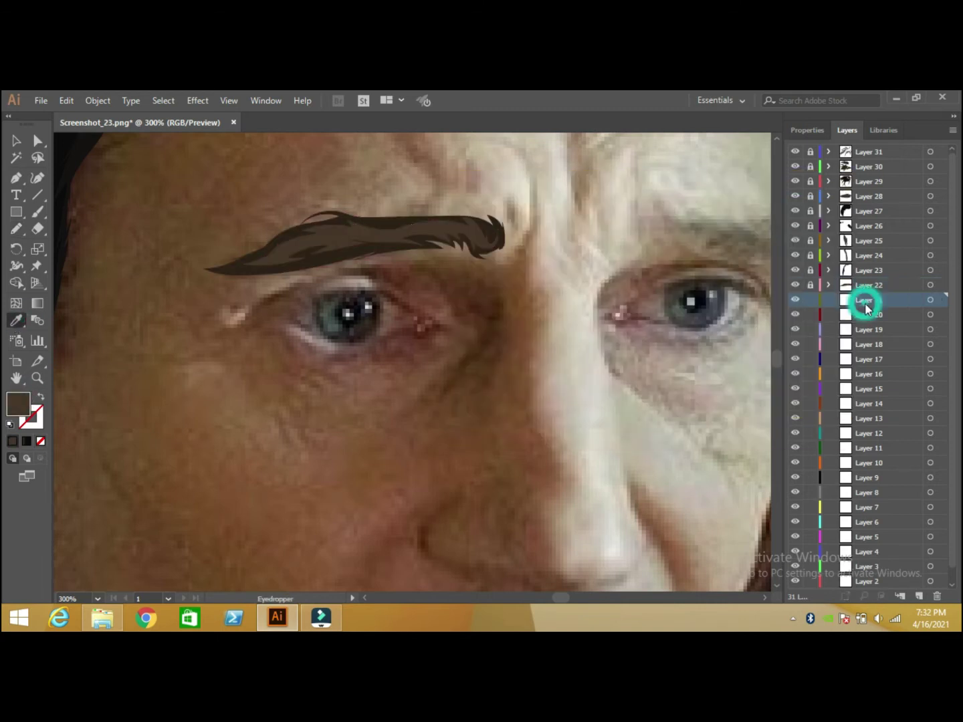
Step: Trace the left eye outline on Layer 21 with a dark brown stroke and lock it
key(n)
key(ctrl+=)
click(108, 343)
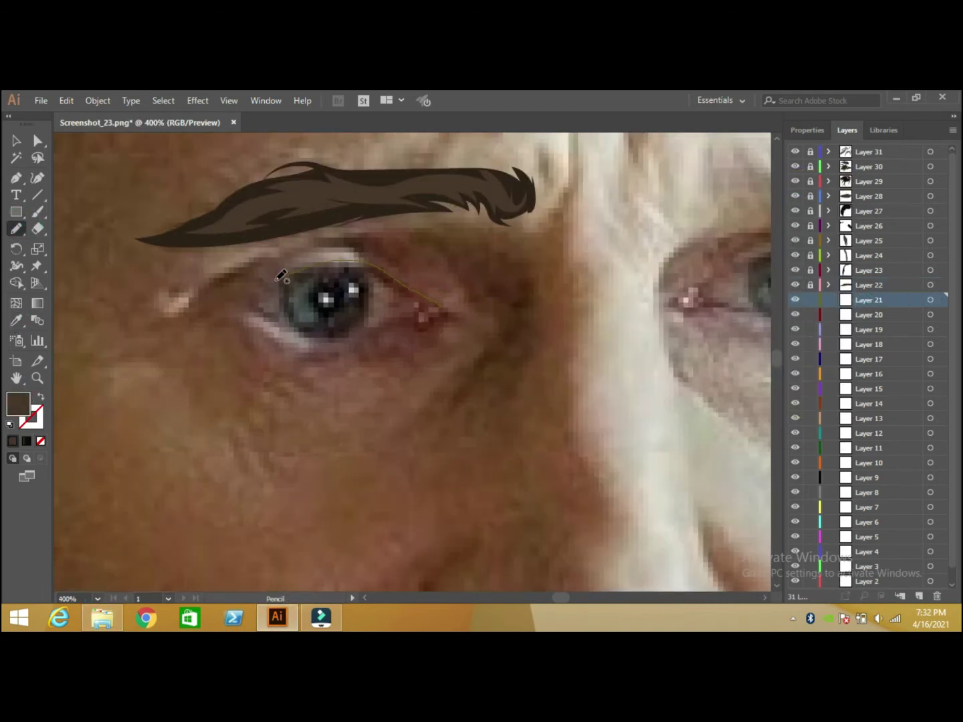
drag(281, 276, 239, 305)
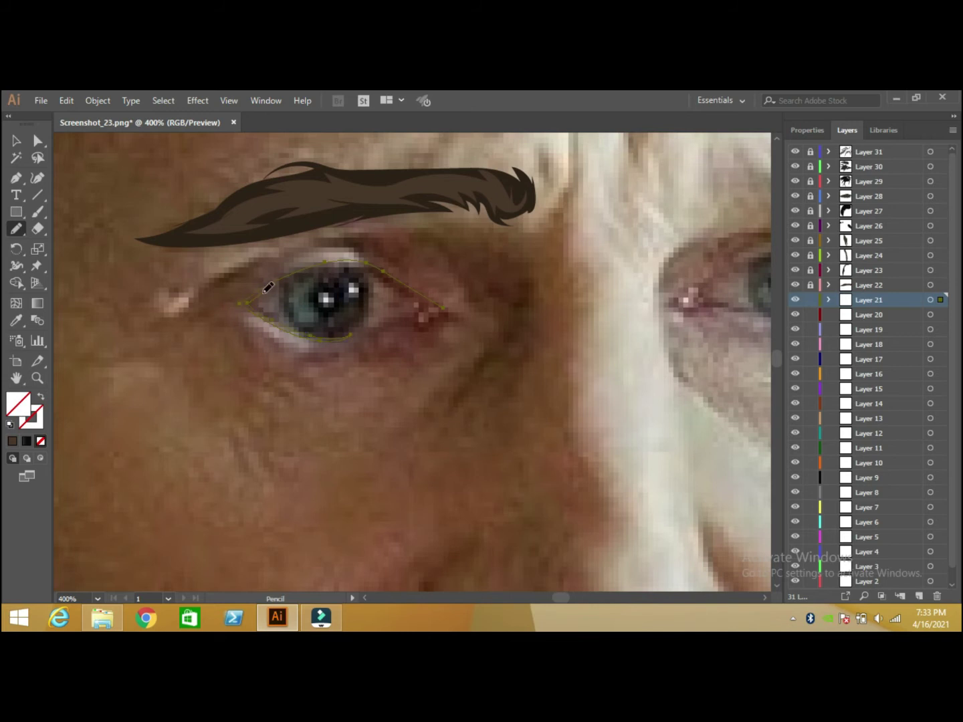
key(i)
double_click(18, 404)
click(800, 223)
click(810, 299)
click(866, 314)
click(11, 228)
Step: Draw the iris and a white highlight on Layer 20, giving the iris a dark teal fill
drag(279, 276, 283, 297)
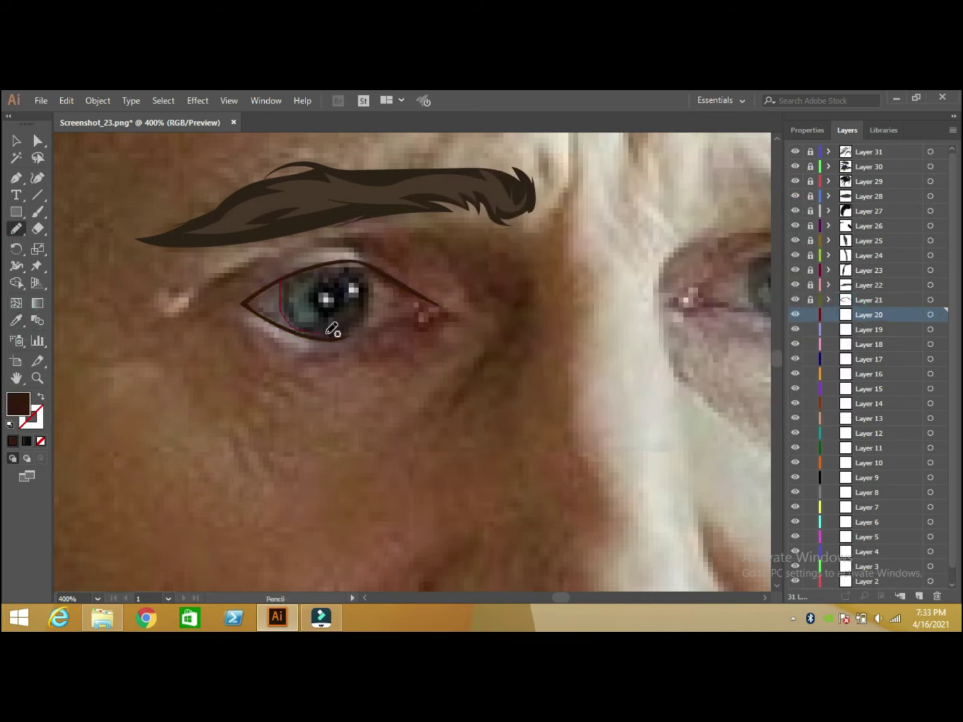
mouse_move(347, 256)
mouse_down()
mouse_move(281, 276)
mouse_move(324, 309)
mouse_move(313, 292)
mouse_move(344, 279)
mouse_up()
click(12, 440)
key(v)
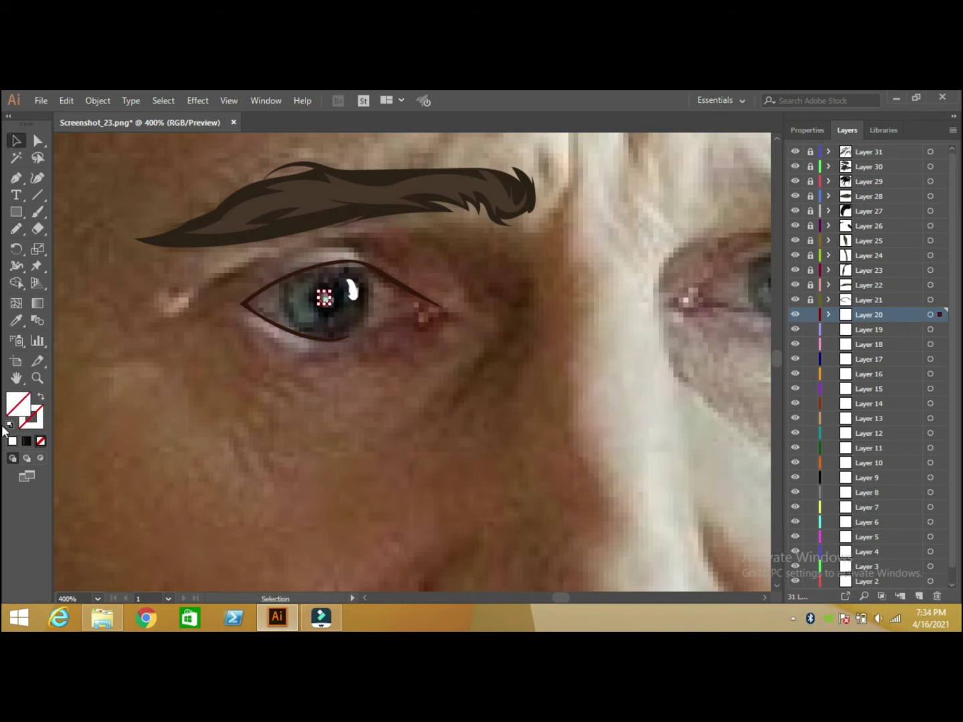
click(16, 318)
click(22, 140)
Step: Draw two swatch squares beside the eyebrow and set a darker teal fill
click(16, 212)
drag(114, 168, 147, 202)
drag(92, 233, 129, 275)
double_click(18, 404)
click(511, 367)
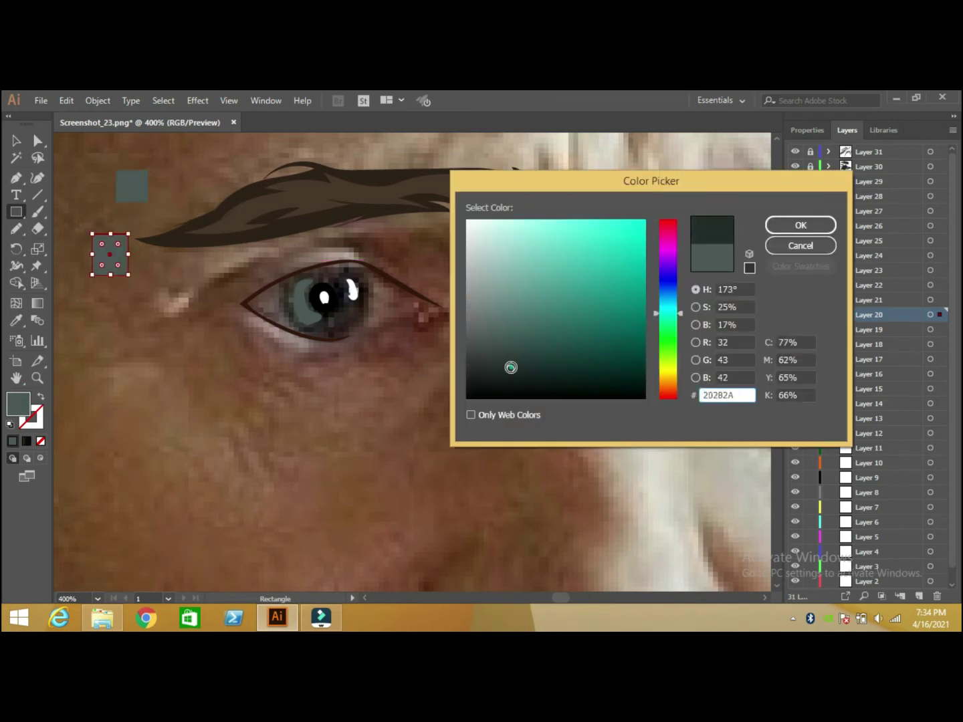
key(Return)
Step: Apply a teal linear gradient to the iris
key(v)
click(365, 328)
key(period)
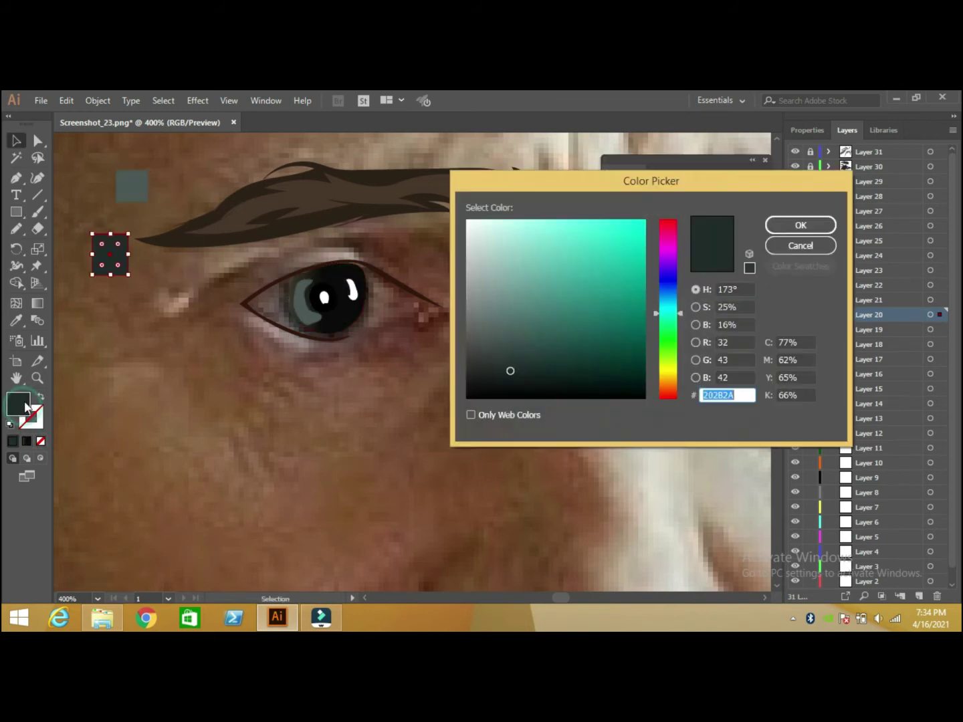
click(667, 286)
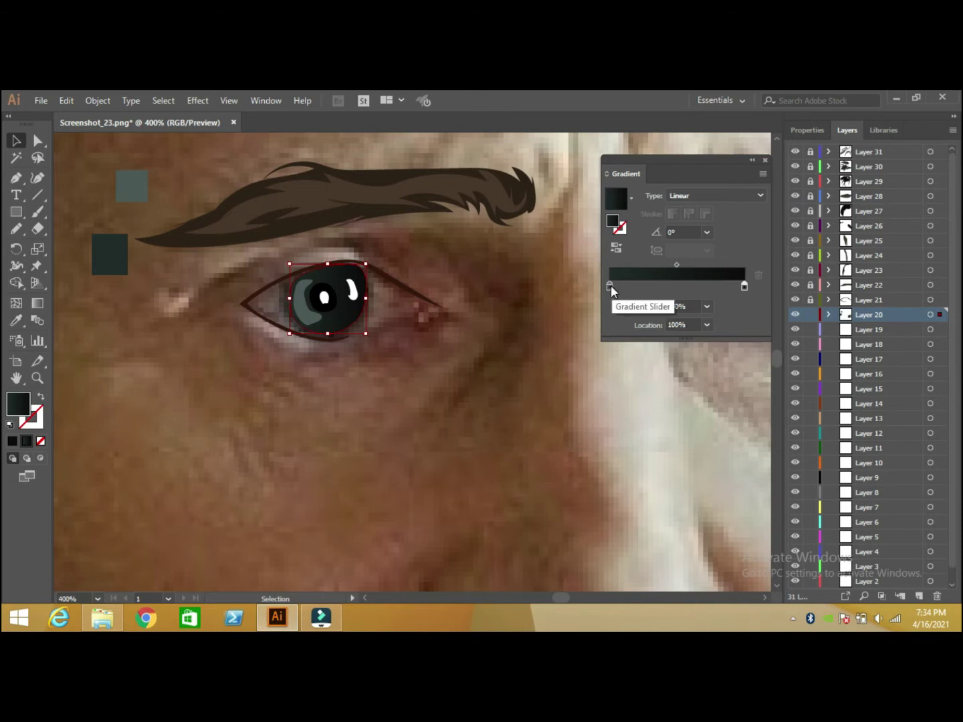
click(483, 280)
Step: Set a near-black fill and delete the two colour swatch squares
click(72, 305)
double_click(18, 403)
click(800, 224)
click(869, 329)
key(i)
click(929, 330)
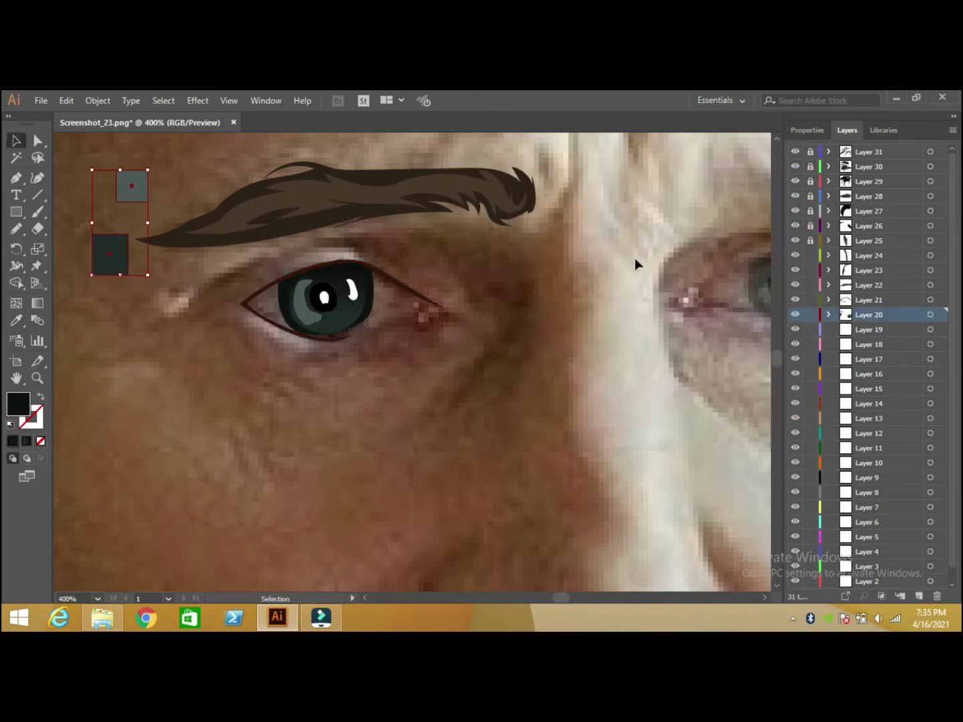
key(Delete)
Step: Pencil the left eye's white, fill it with sampled light grey and lock its layer
drag(810, 255, 810, 314)
key(n)
mouse_move(345, 336)
mouse_down()
mouse_move(410, 287)
mouse_move(322, 266)
mouse_up()
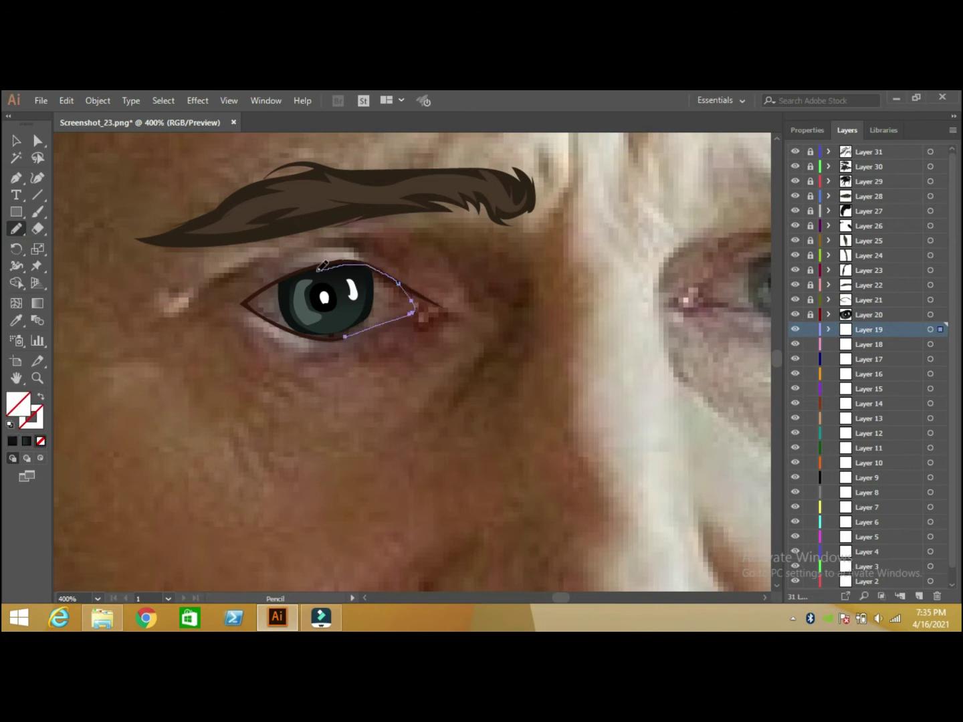
drag(249, 300, 267, 318)
key(i)
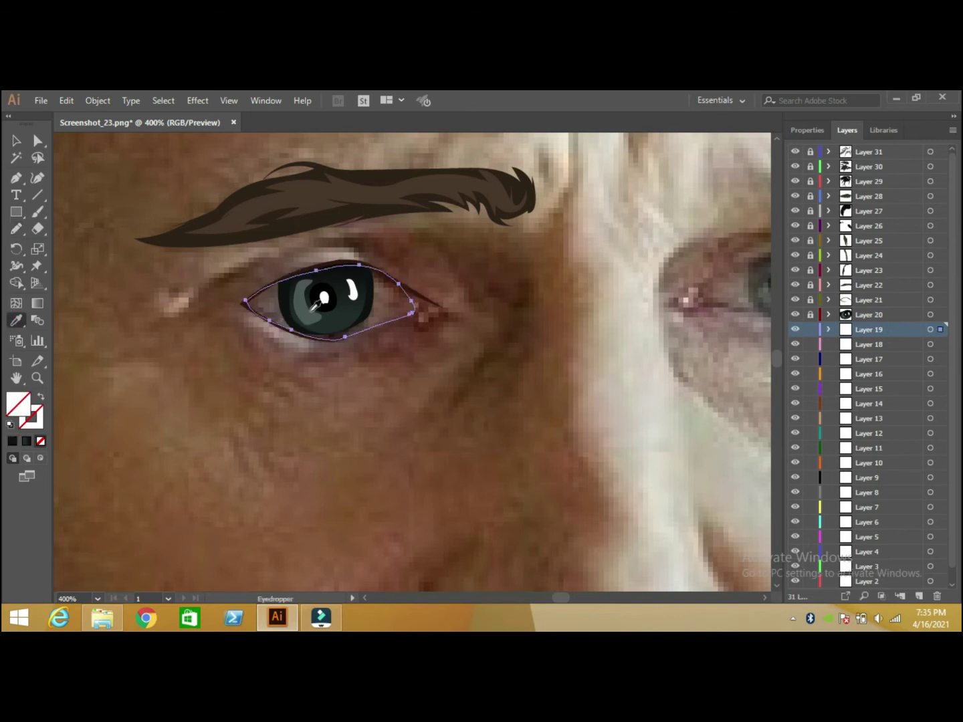
click(395, 304)
double_click(18, 403)
click(798, 223)
key(v)
click(94, 207)
Step: Trace the eye's inner corner with no fill, colour it pink and lock the layer
key(n)
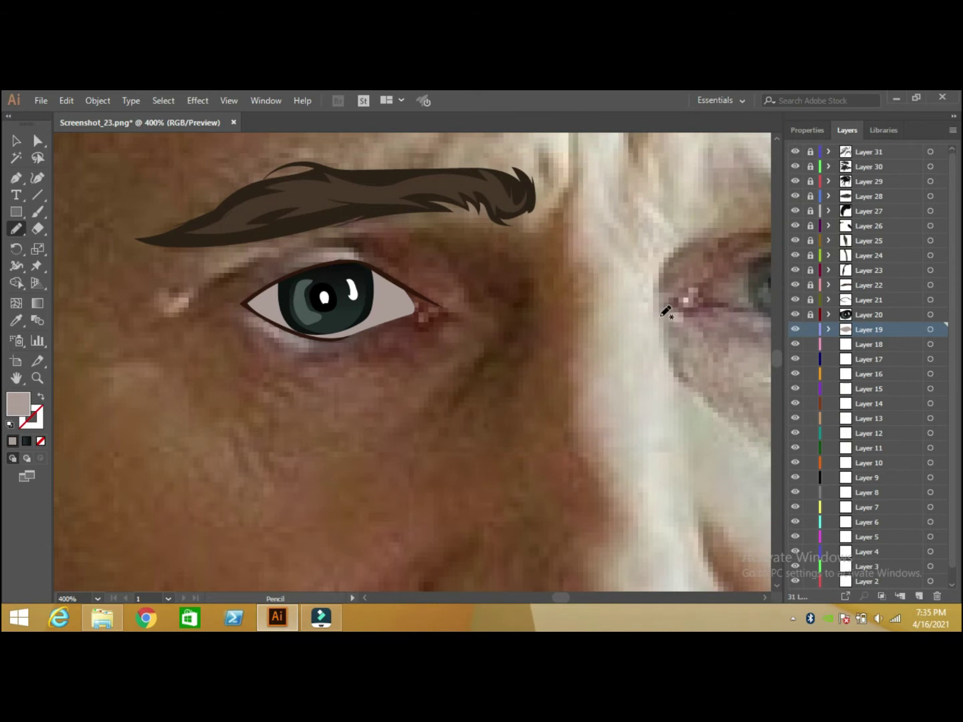
click(809, 329)
click(868, 344)
mouse_move(382, 322)
mouse_down()
mouse_move(439, 305)
mouse_move(421, 318)
mouse_up()
key(i)
click(570, 382)
key(n)
double_click(19, 403)
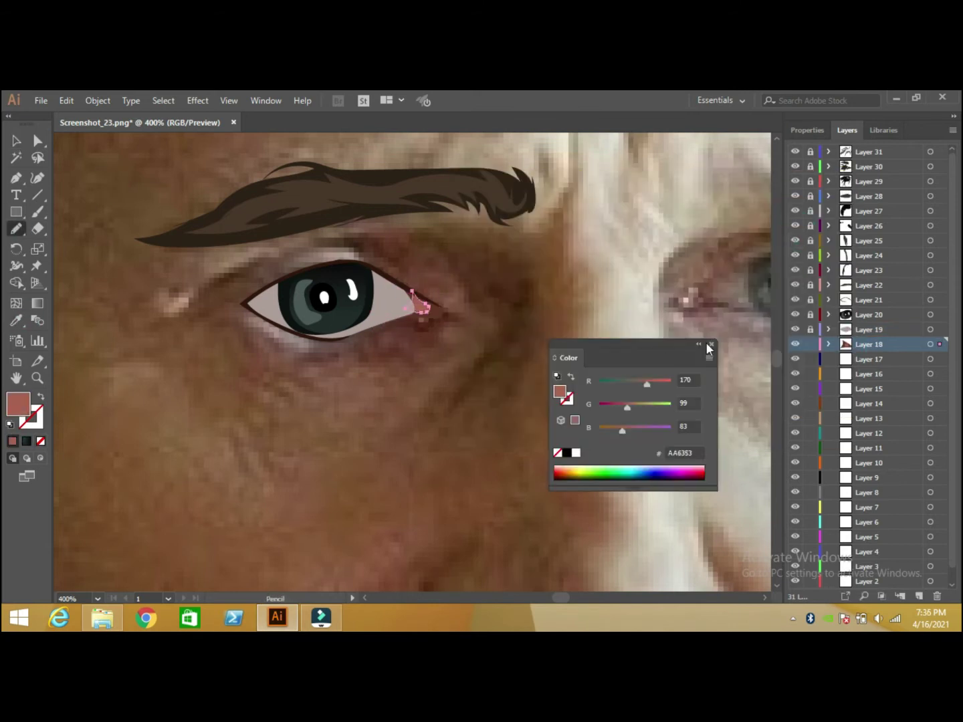
click(810, 344)
click(868, 359)
Step: Trace the lower-lid shape below the eye, fill it with sampled pink and lock it
drag(248, 309, 239, 307)
drag(348, 328, 323, 342)
drag(440, 314, 445, 309)
key(v)
key(i)
click(268, 320)
key(v)
key(ctrl+shift+a)
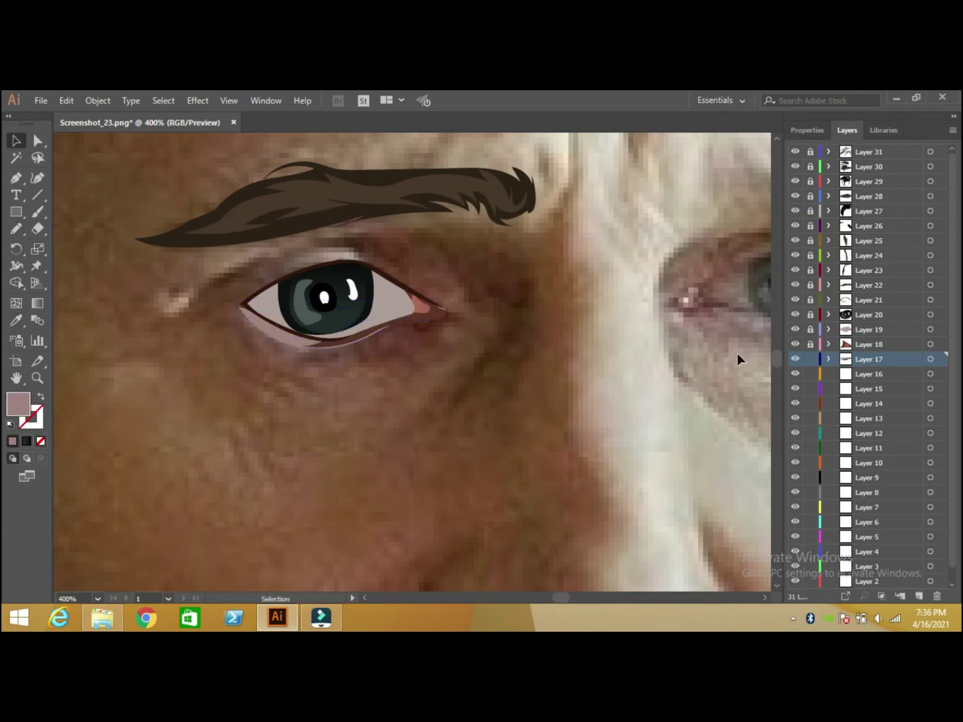
click(810, 359)
click(868, 374)
Step: Pencil the crease above the left eye in the eyebrow's dark brown
key(n)
key(ctrl+minus)
key(ctrl+minus)
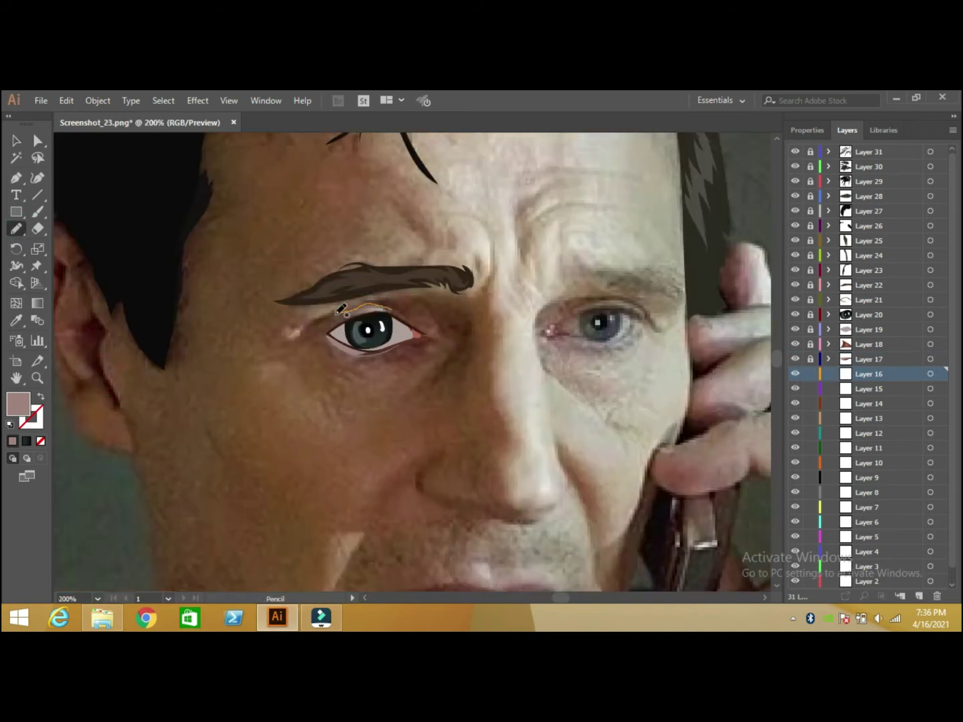
drag(390, 308, 297, 333)
key(i)
click(401, 280)
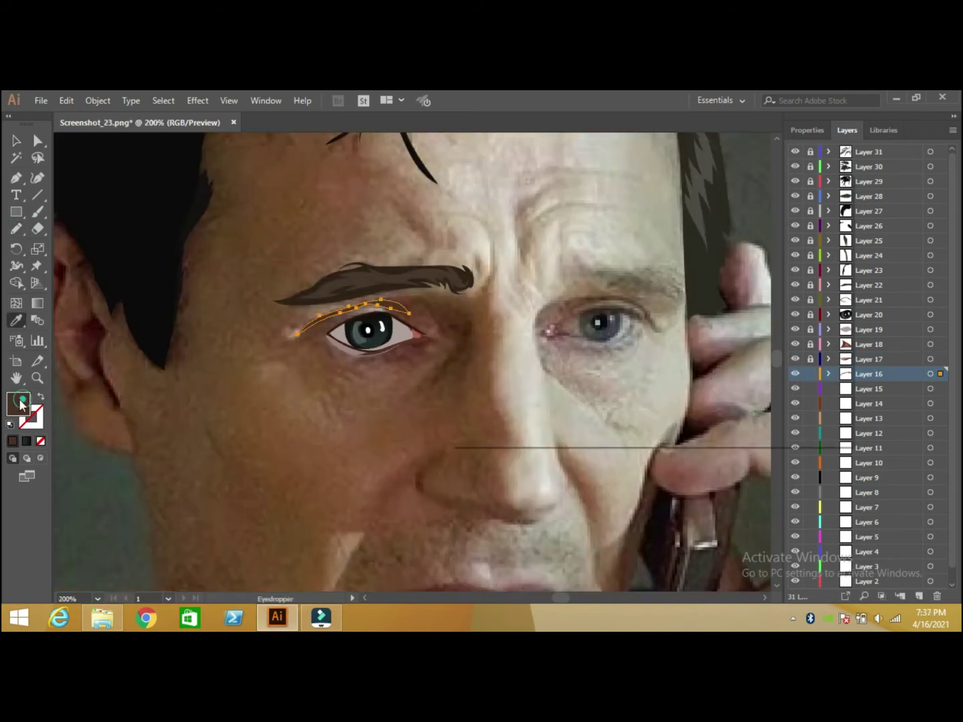
key(v)
key(ctrl+shift+a)
click(16, 229)
Step: Trace a dark brown shadow line between the eye and nose and lock its layer
mouse_move(428, 304)
mouse_down()
mouse_move(446, 334)
mouse_move(428, 392)
mouse_up()
key(i)
click(401, 279)
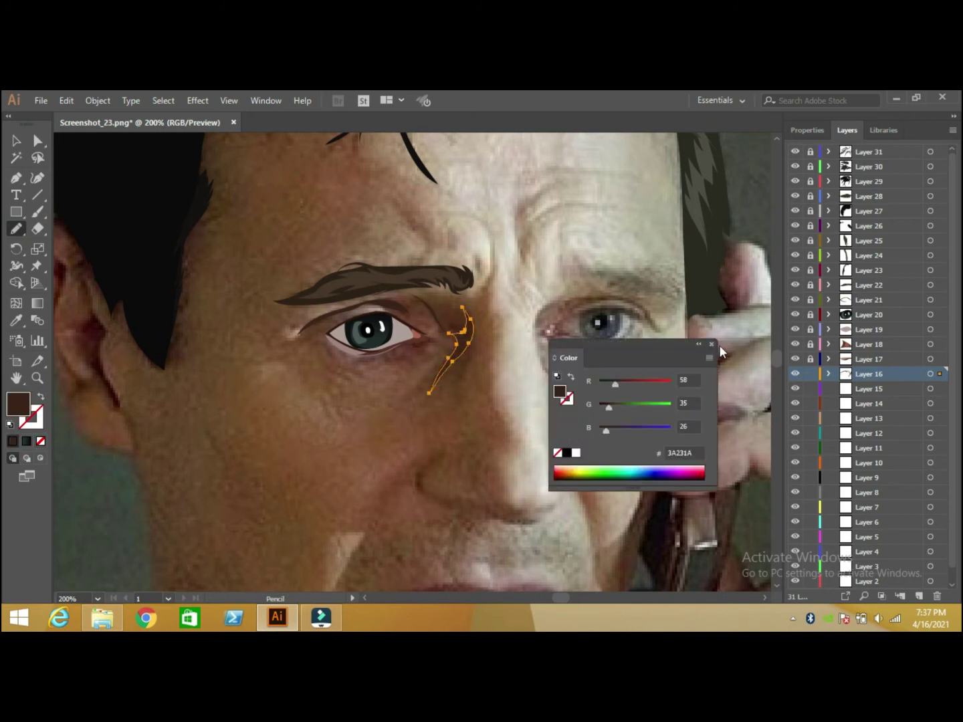
click(810, 374)
click(869, 388)
Step: Fill the upper eyelid with light pink
click(16, 321)
click(533, 333)
key(v)
key(ctrl+shift+a)
key(n)
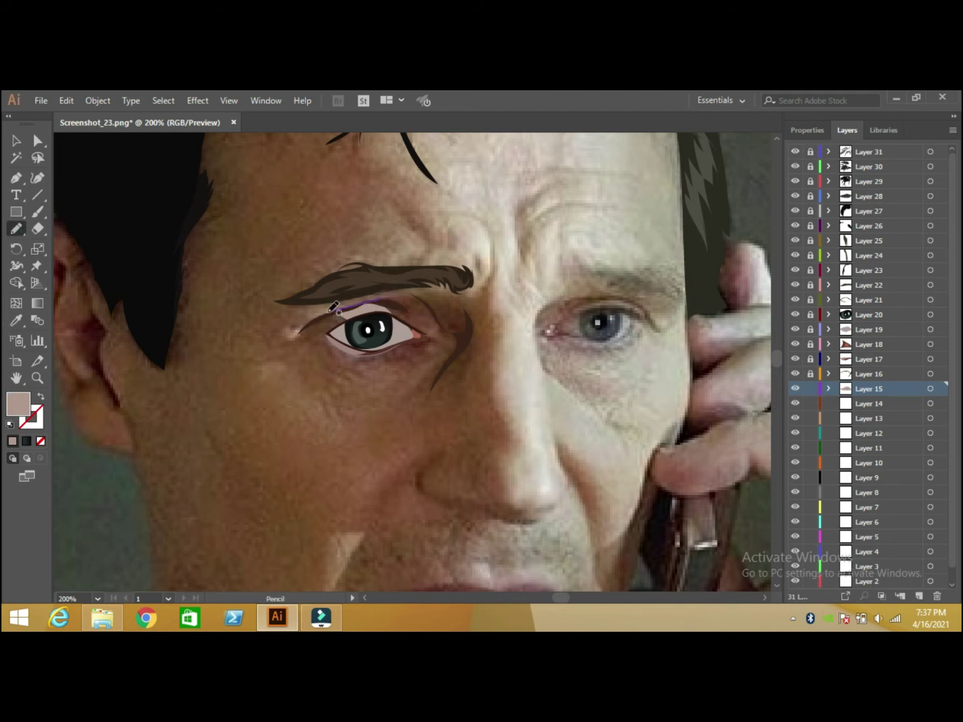
Step: Add a tan shape along the eyebrow's underside and lock its layer
key(i)
click(402, 295)
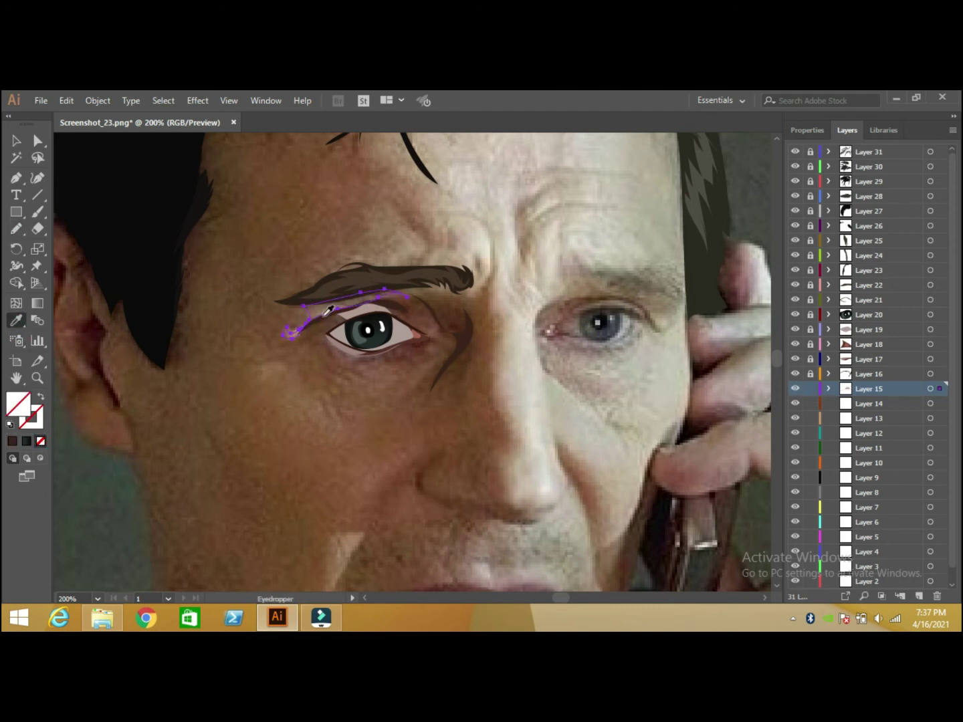
key(ctrl+shift+a)
key(n)
drag(401, 280, 471, 286)
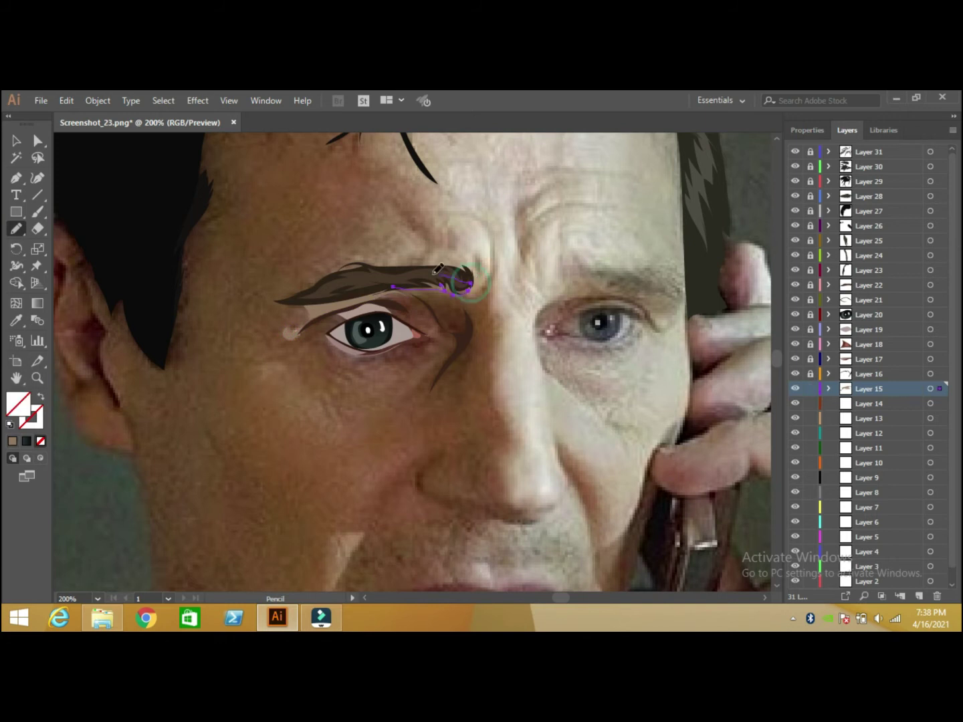
click(810, 389)
click(869, 403)
Step: Trace the lower lid below the eye, fill it dark maroon and lock the layer
drag(423, 338, 428, 351)
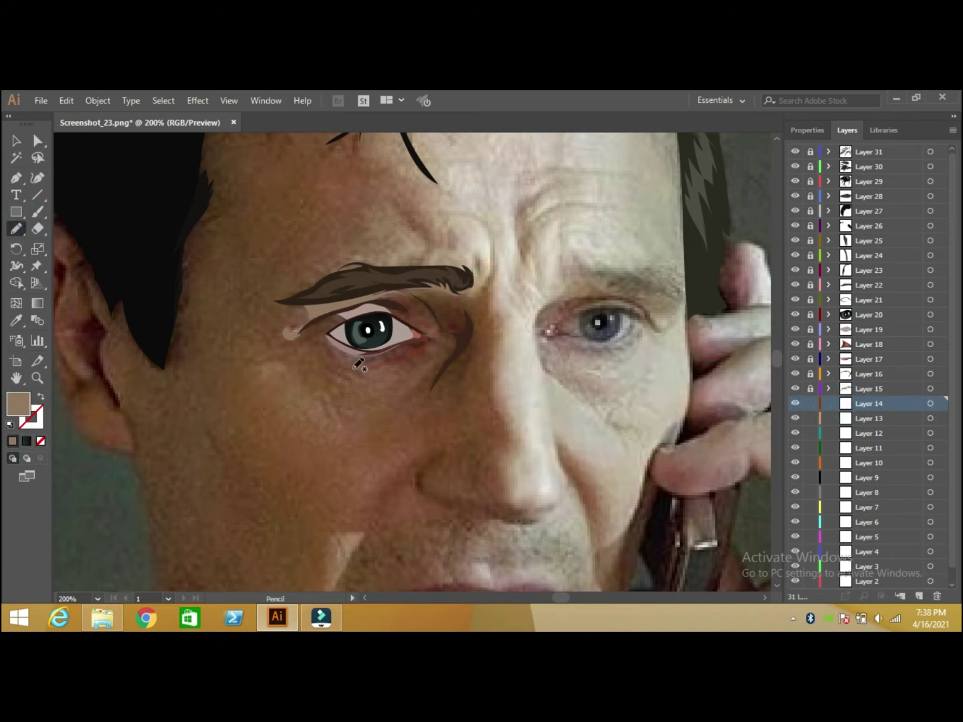
key(i)
click(420, 331)
key(v)
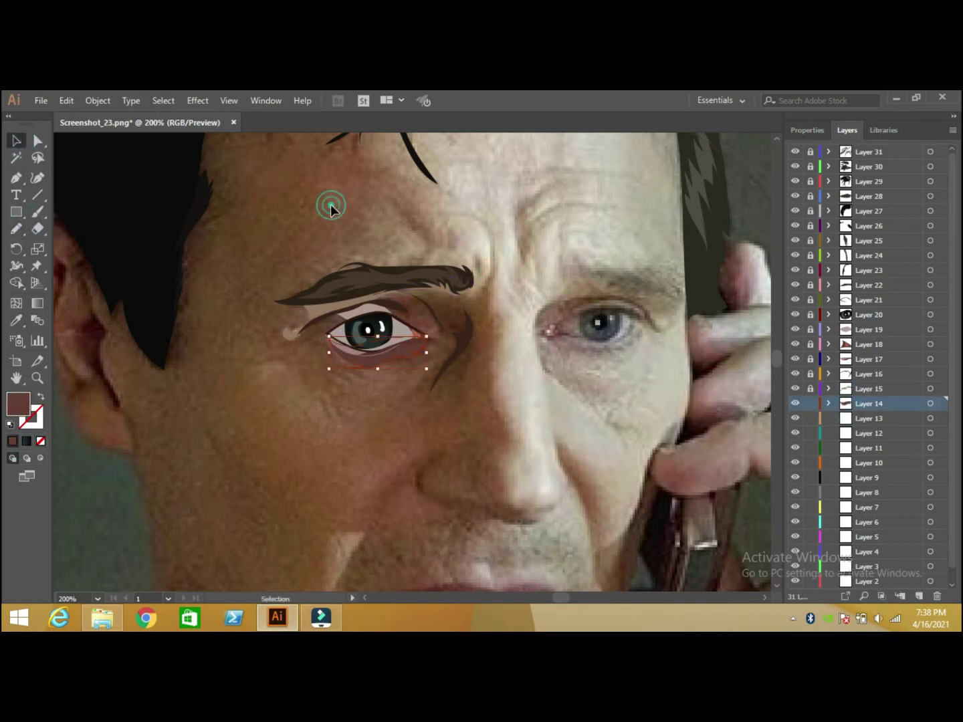
click(810, 403)
click(853, 418)
click(97, 599)
click(118, 365)
Step: Trace the right eye's upper eyelid, fill it dark brown and lock Layer 13
scroll(763, 589, right, 5)
key(n)
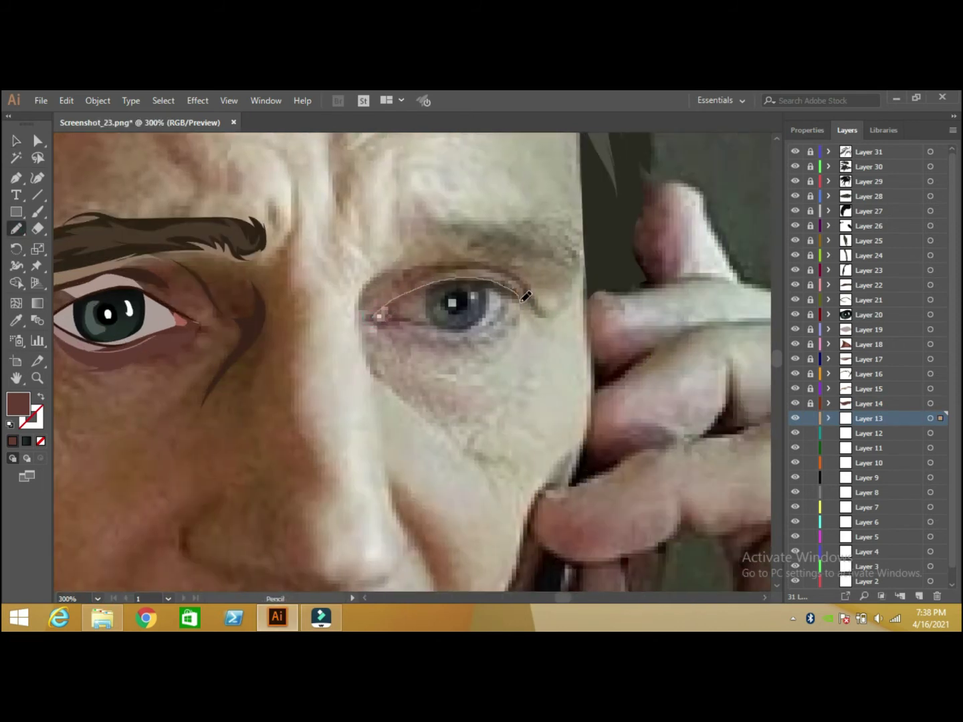
drag(525, 296, 522, 298)
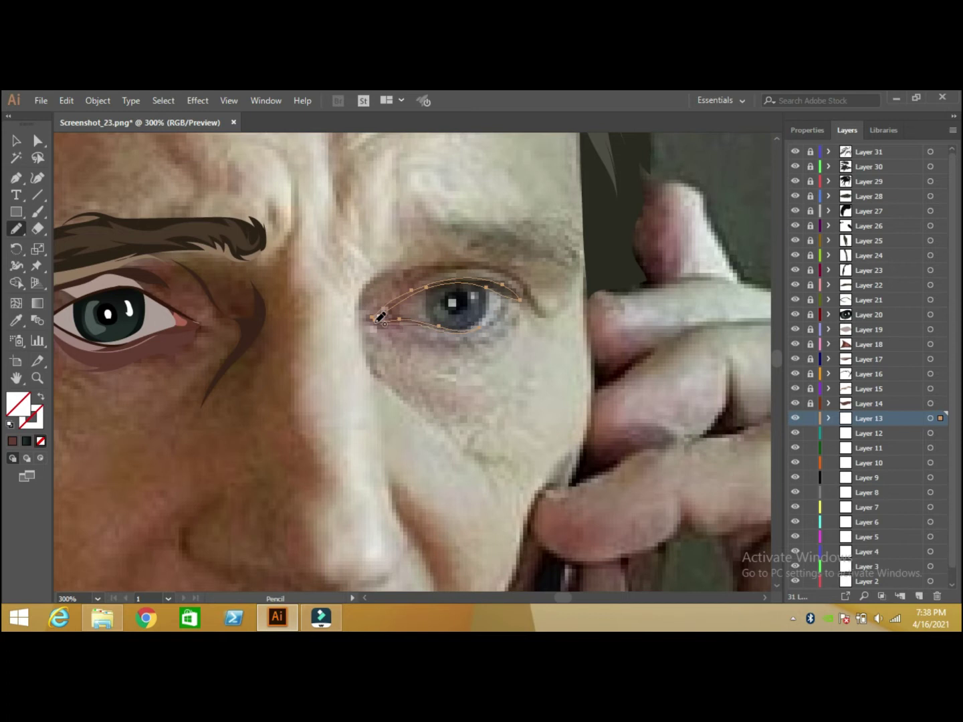
key(i)
click(154, 281)
click(810, 418)
click(869, 433)
key(n)
Step: Outline the right eye's iris with the Curvature tool, then reshape it rounder with the pencil
click(151, 338)
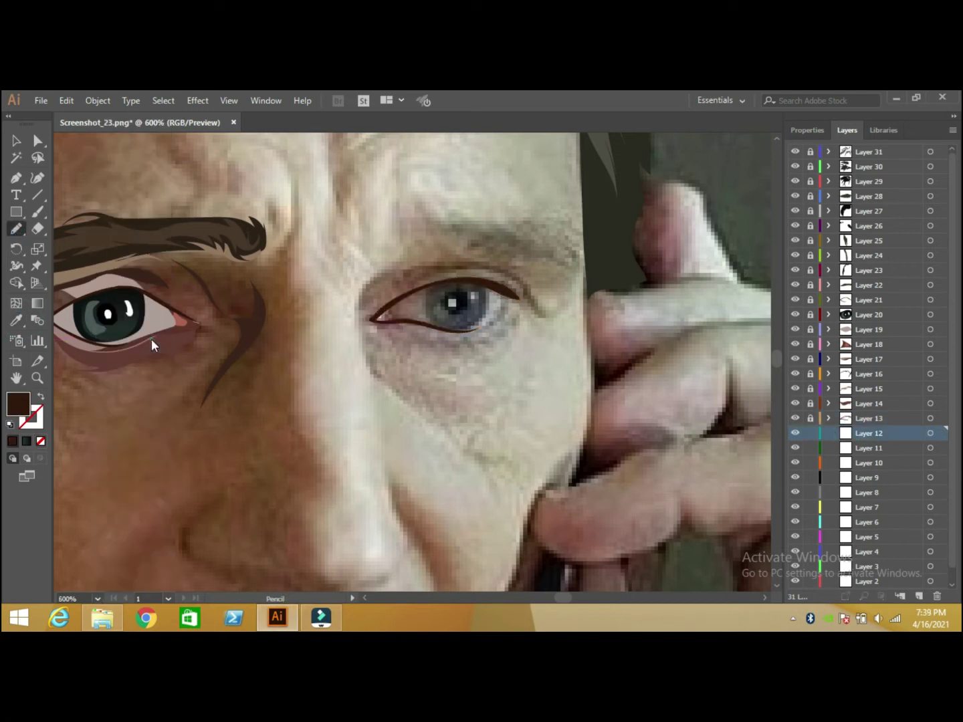
key(shift+grave)
click(436, 206)
click(442, 266)
click(464, 293)
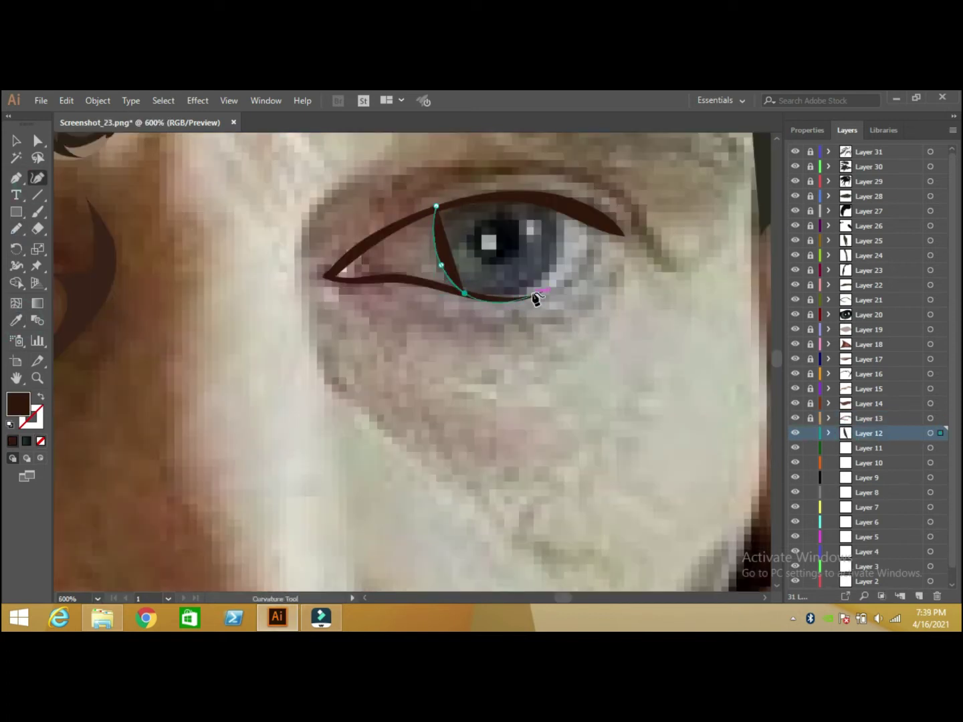
click(536, 298)
click(565, 233)
click(498, 202)
click(436, 206)
key(n)
drag(555, 199, 467, 200)
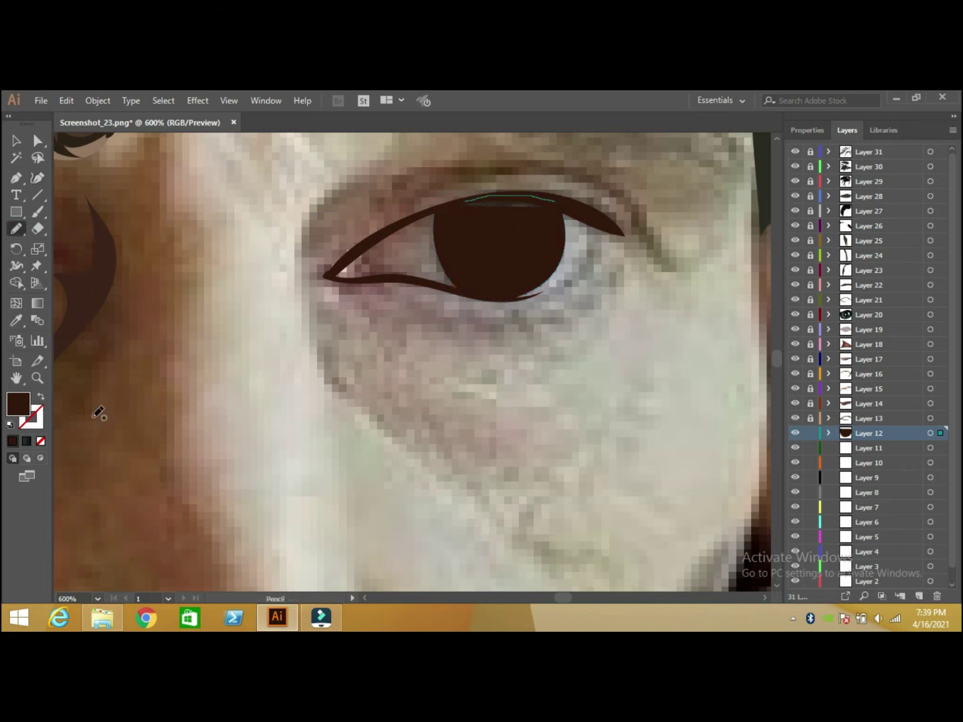
key(slash)
drag(540, 200, 513, 262)
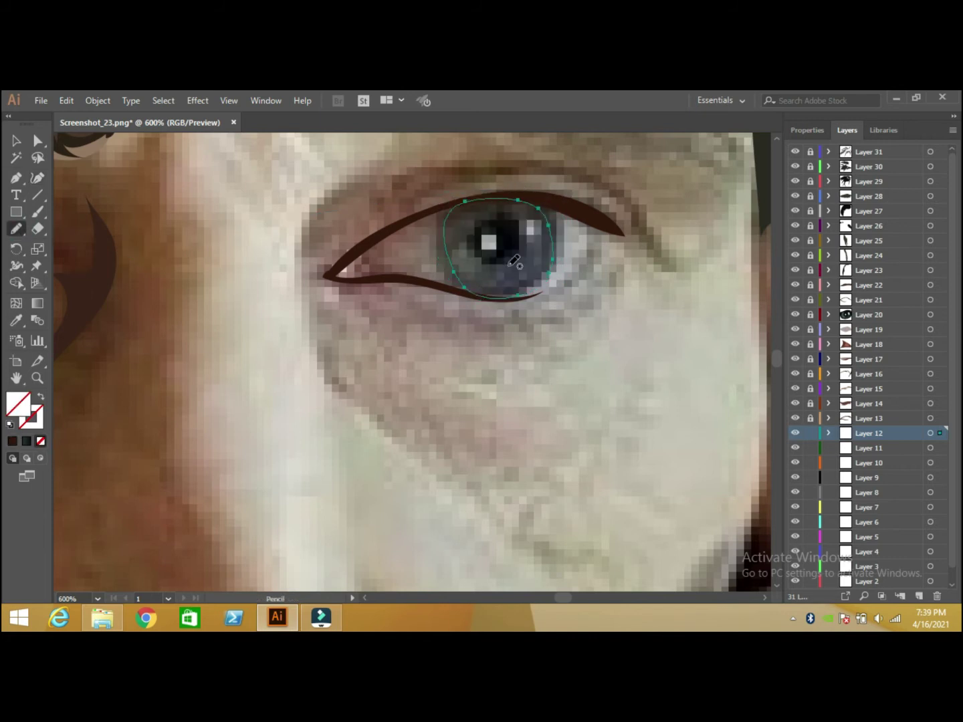
Step: Fill the iris with the left eye's dark teal as a Linear gradient and adjust its stops and direction
key(v)
key(F6)
click(711, 344)
key(ctrl+minus)
key(i)
click(103, 388)
key(period)
click(664, 284)
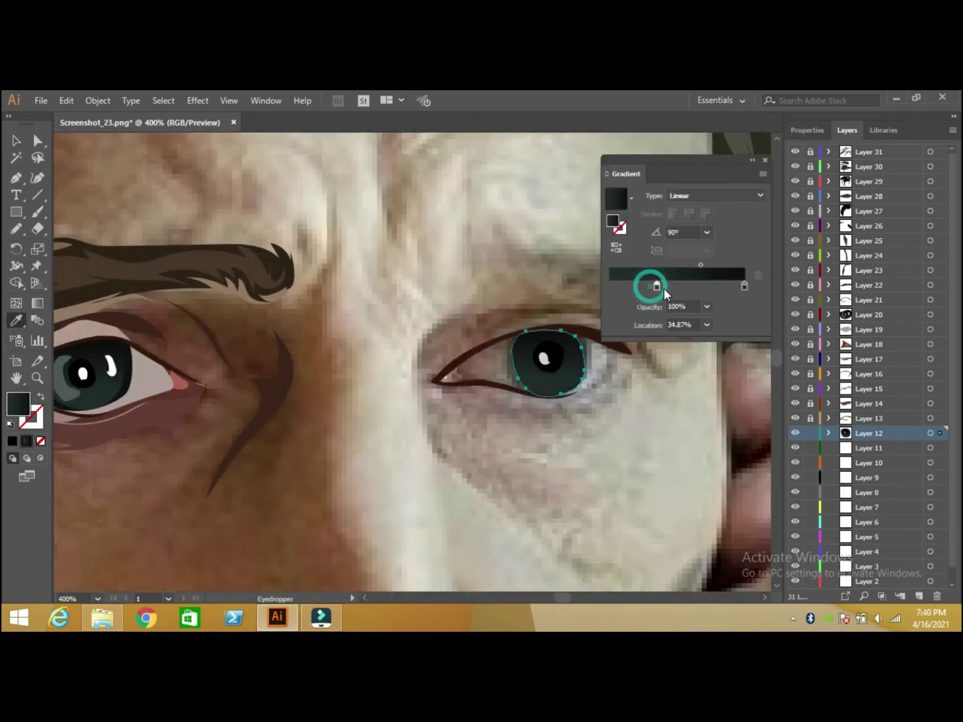
double_click(664, 288)
click(706, 232)
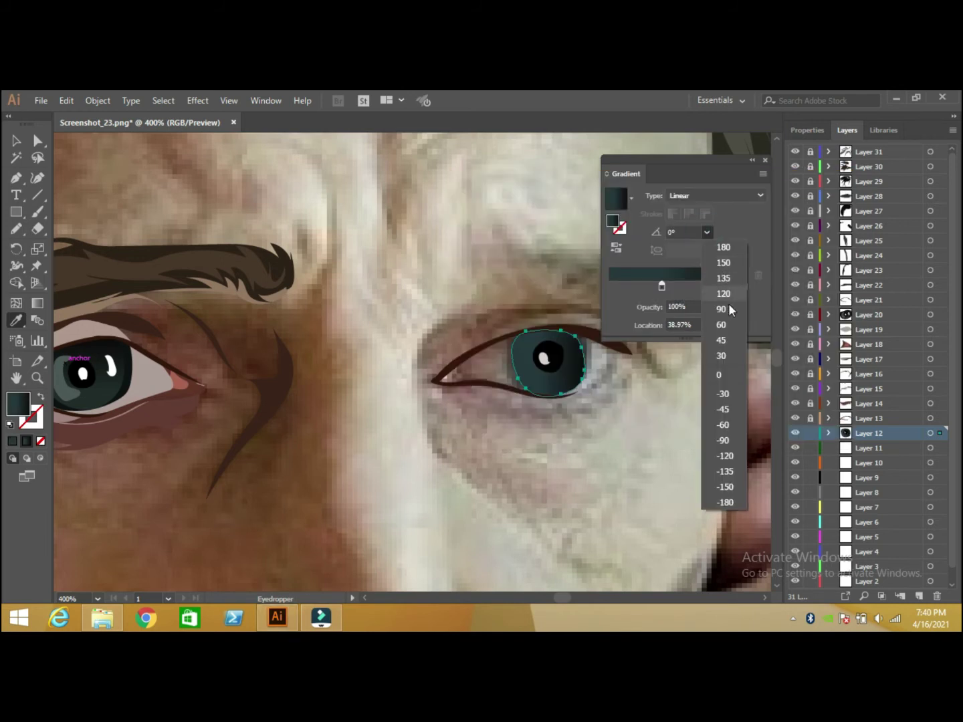
key(Escape)
Step: Pencil a light highlight streak inside the iris, colour it and lock Layer 12
key(ctrl+shift+a)
key(n)
drag(569, 376, 574, 343)
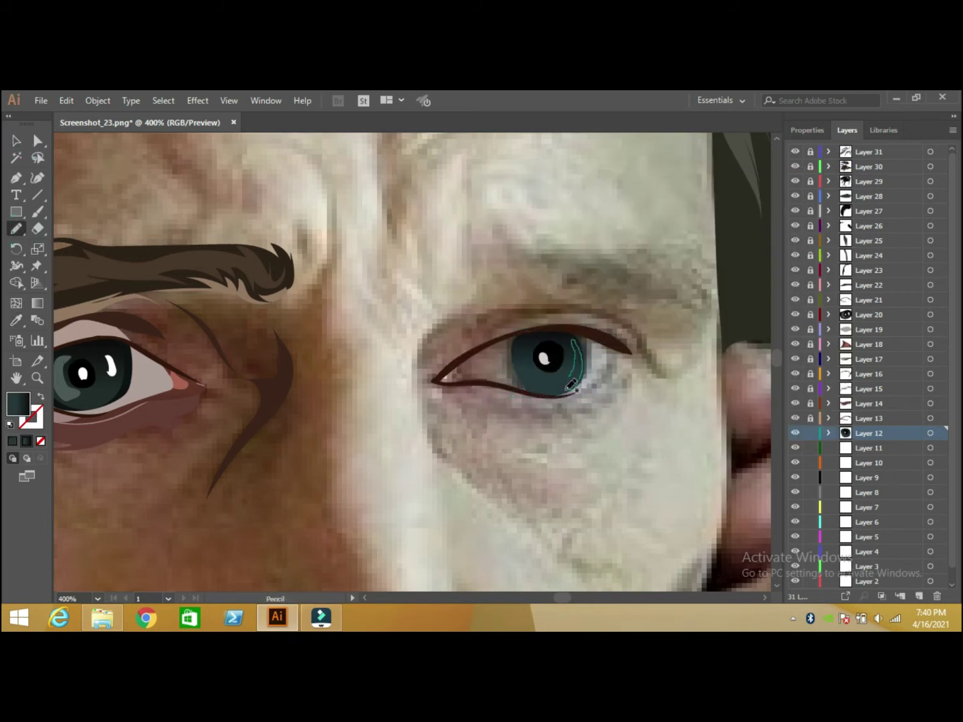
click(16, 141)
double_click(18, 404)
click(518, 387)
click(800, 225)
click(849, 446)
click(98, 599)
Step: At 600% zoom, trace the right eye white in sampled grey with a white upper part
click(119, 332)
key(n)
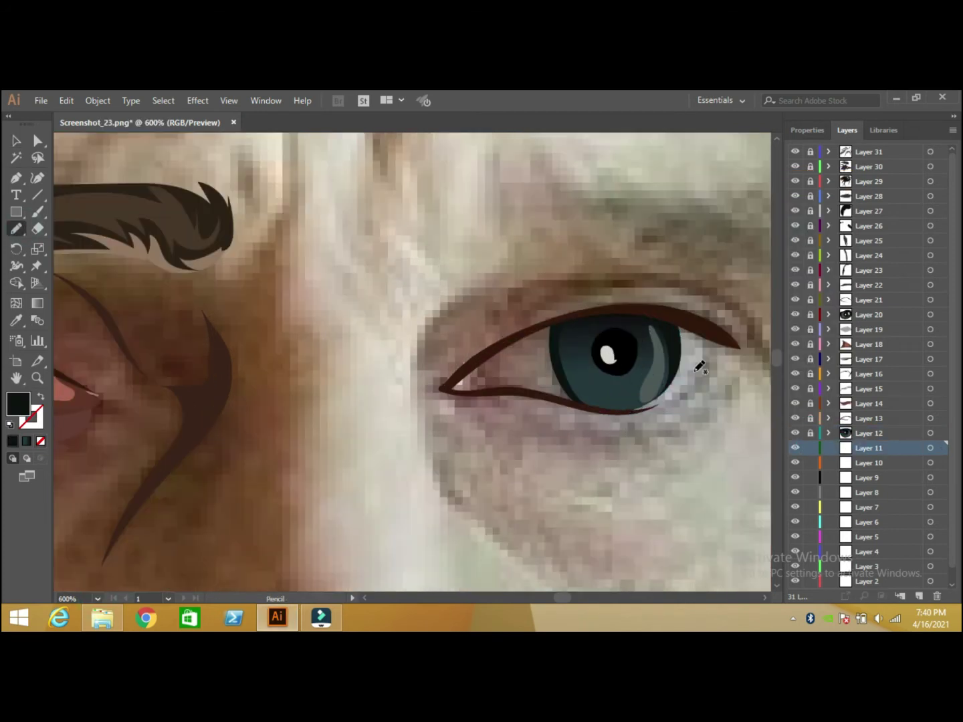
drag(581, 404, 516, 388)
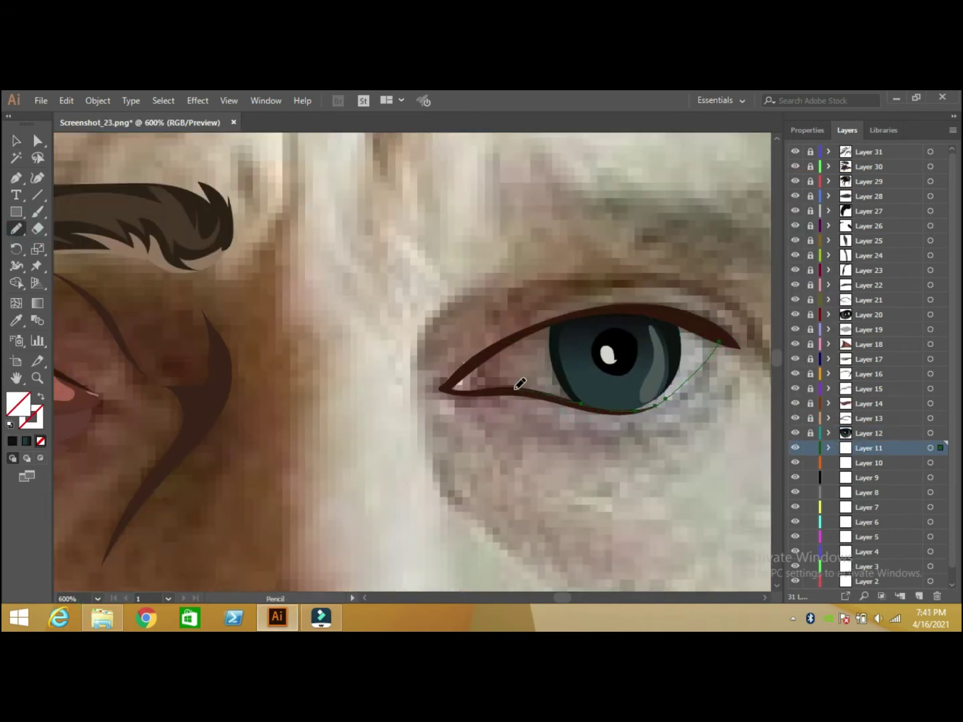
key(m)
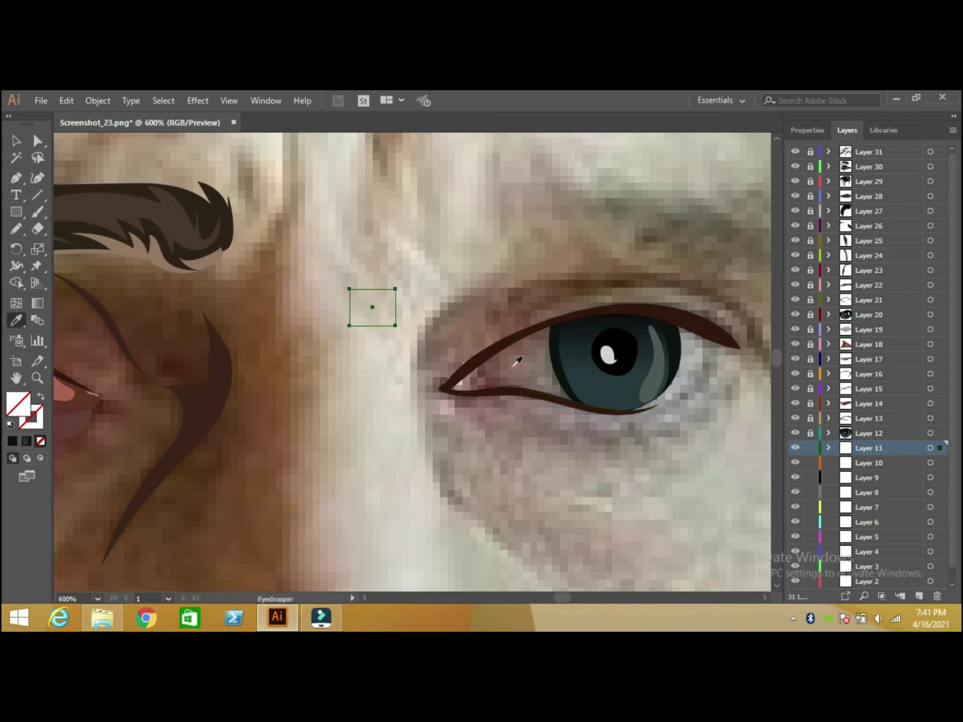
drag(350, 290, 395, 326)
drag(387, 186, 453, 238)
key(v)
click(39, 443)
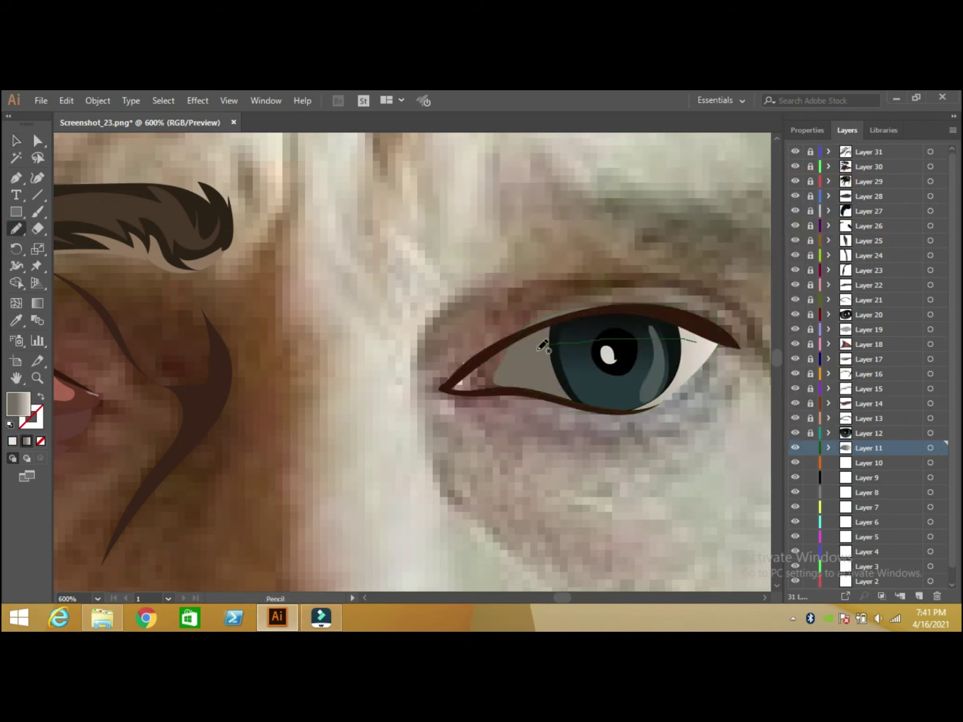
drag(544, 345, 627, 388)
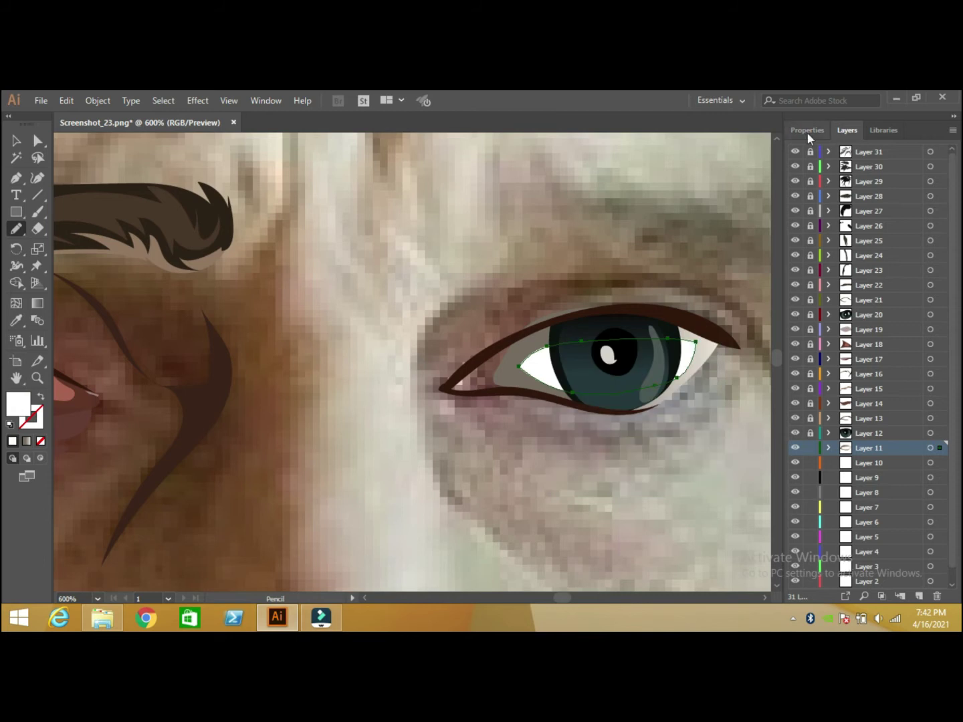
click(37, 141)
click(535, 311)
Step: On Layer 10, draw the inner eye corner and fill it pink
click(810, 447)
click(869, 462)
click(16, 228)
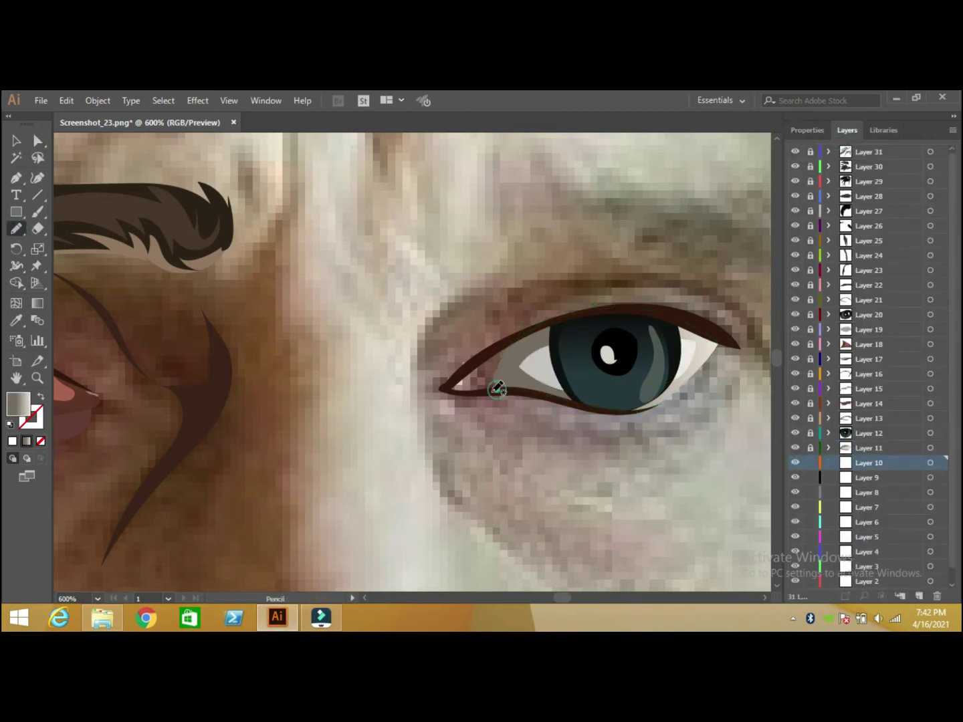
drag(497, 389, 475, 361)
click(16, 320)
click(63, 388)
Step: On Layer 9, draw the shadowed outer eye corner filled with sampled grey
click(810, 462)
click(869, 477)
click(16, 228)
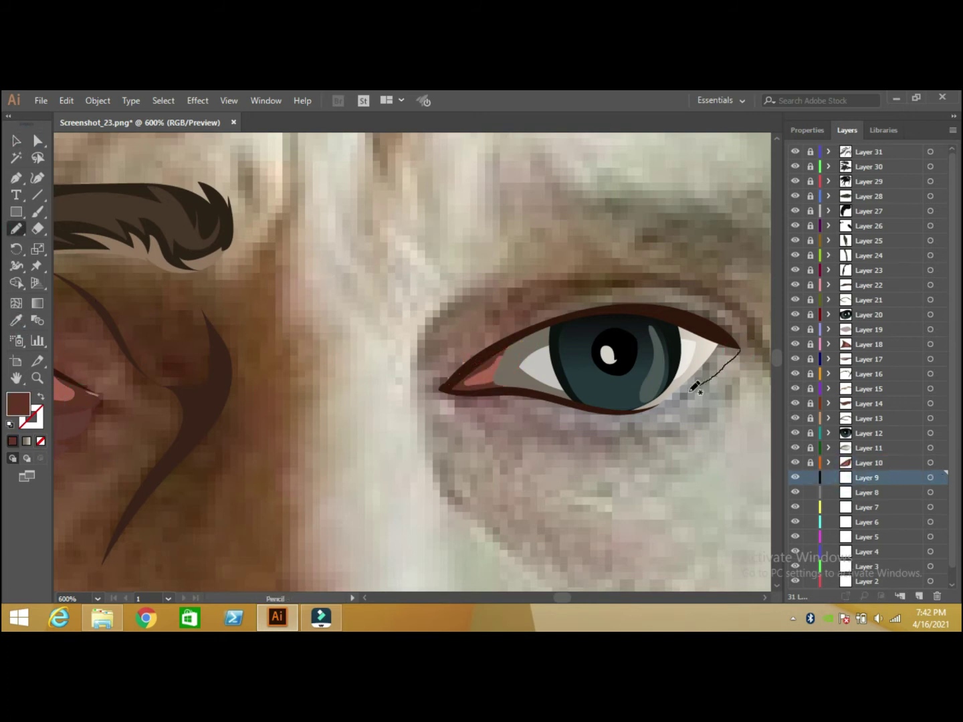
drag(695, 388, 649, 410)
click(16, 321)
Step: On Layer 8, trace the crease above the upper eyelid and fill it dark brown
click(702, 364)
click(810, 476)
click(870, 493)
scroll(87, 282, right, 3)
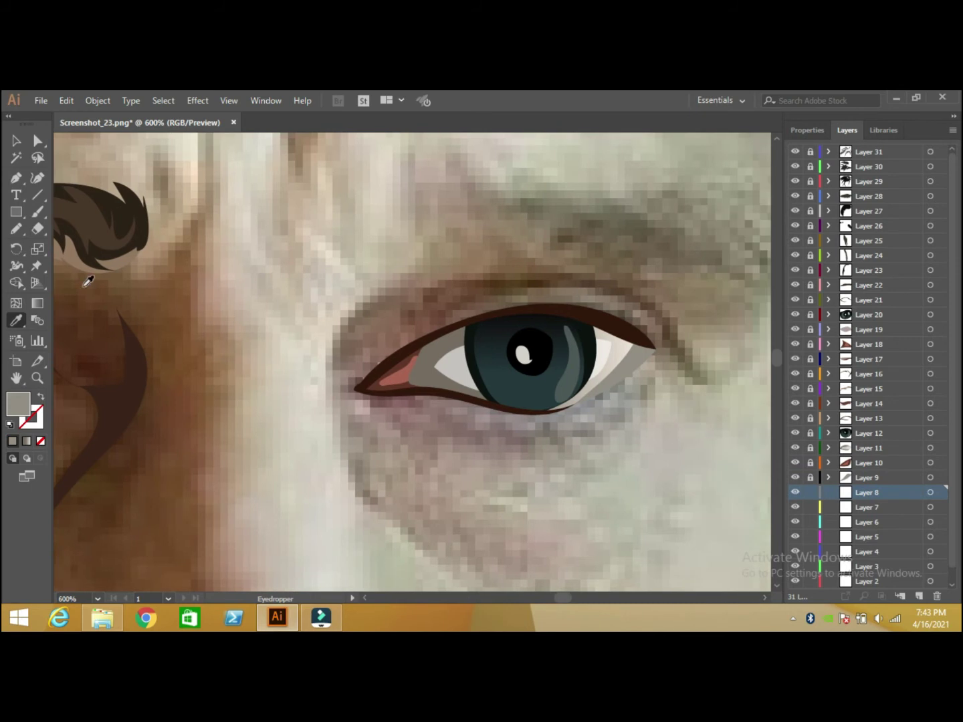
click(16, 228)
drag(668, 306, 689, 361)
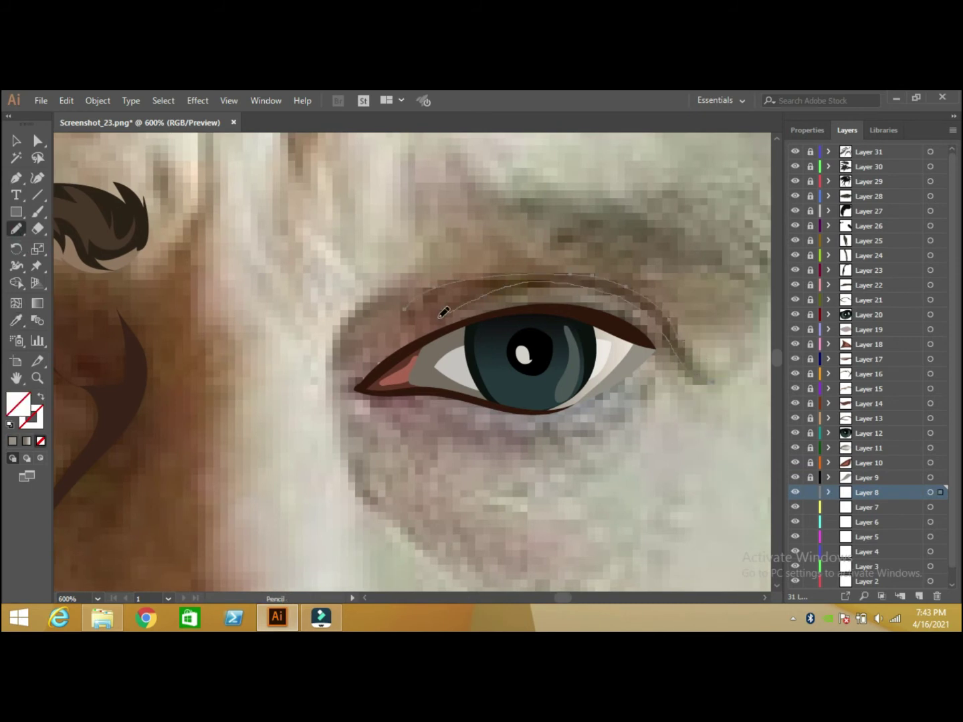
key(i)
double_click(30, 416)
click(797, 223)
key(ctrl+F9)
click(765, 160)
double_click(18, 404)
click(800, 224)
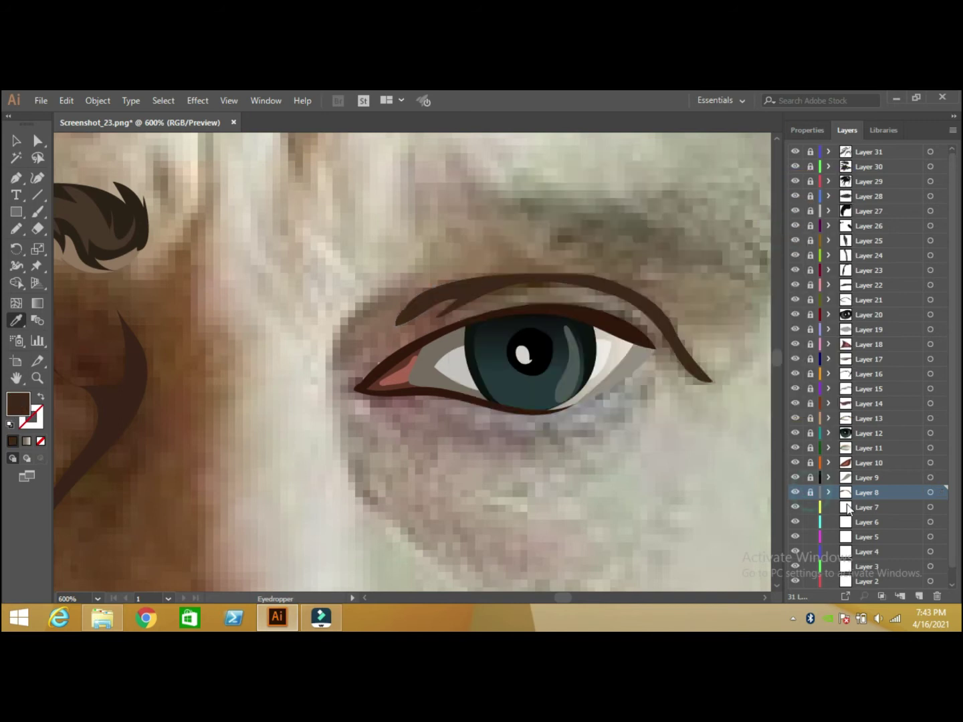
click(810, 492)
Step: Zoom out to 200% to see the whole face
click(97, 598)
click(118, 379)
click(18, 226)
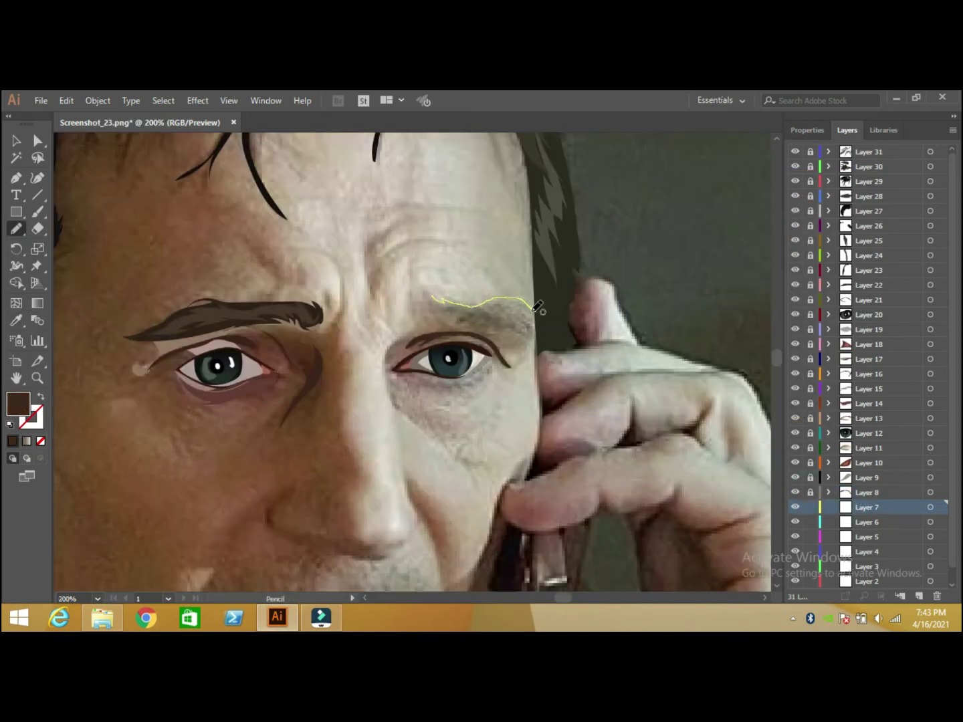
Step: On Layer 7, trace the right eyebrow and fill it with brown sampled from the left eyebrow
drag(536, 307, 539, 345)
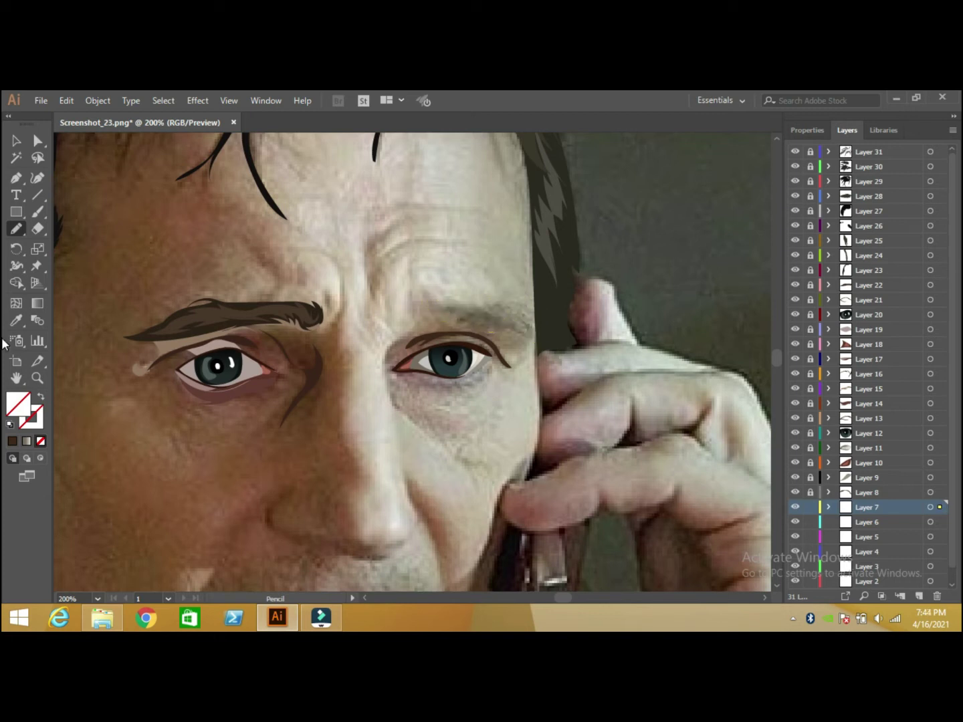
click(16, 321)
click(216, 313)
click(809, 506)
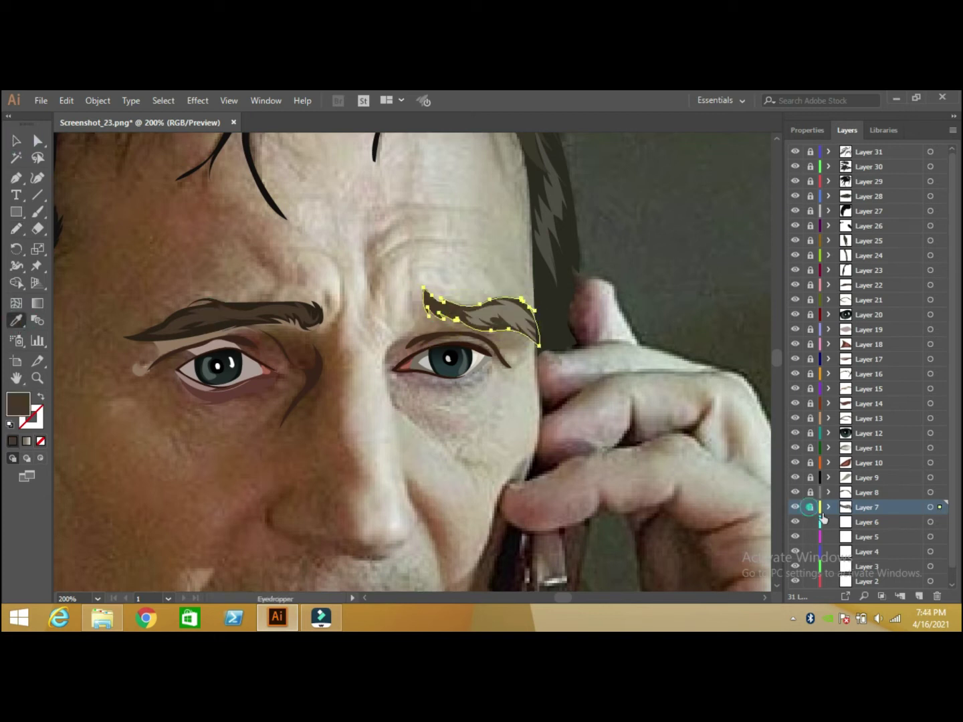
click(16, 228)
Step: On Layer 6, draw a forehead wrinkle line filled with a light taupe
drag(370, 294, 429, 215)
key(i)
click(468, 308)
click(16, 228)
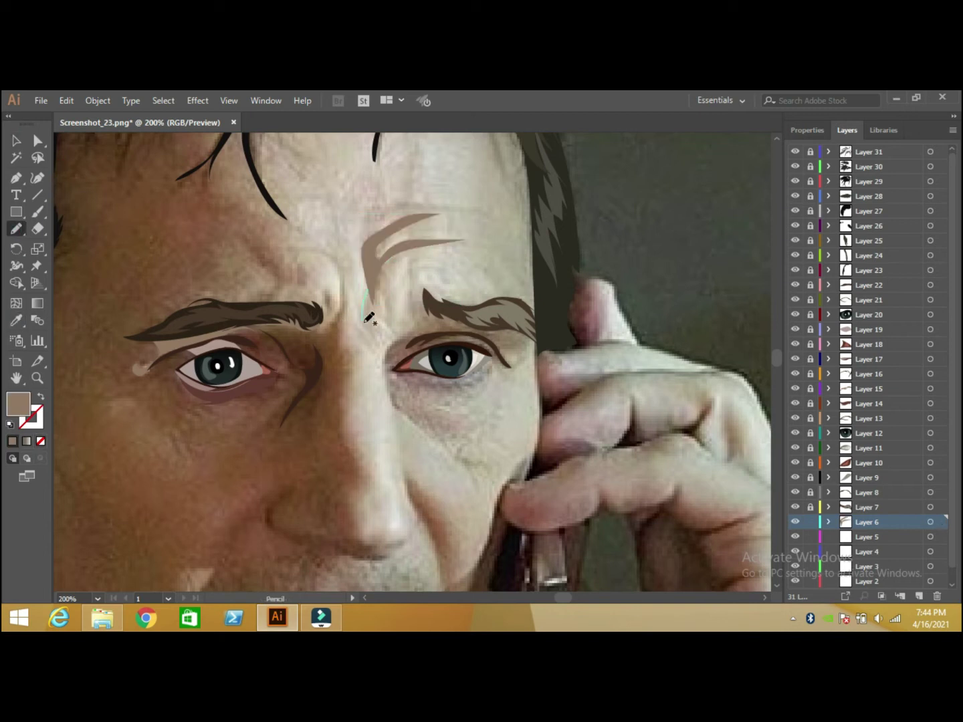
double_click(18, 404)
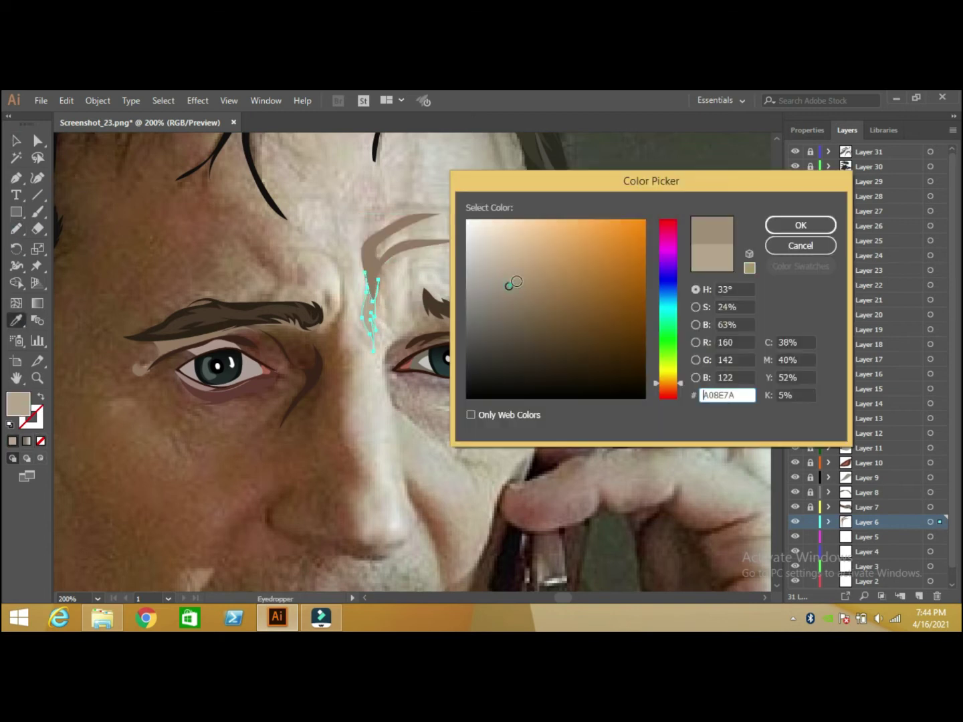
key(Return)
click(15, 231)
Step: Draw a taupe furrow line between the brows
drag(429, 308, 411, 285)
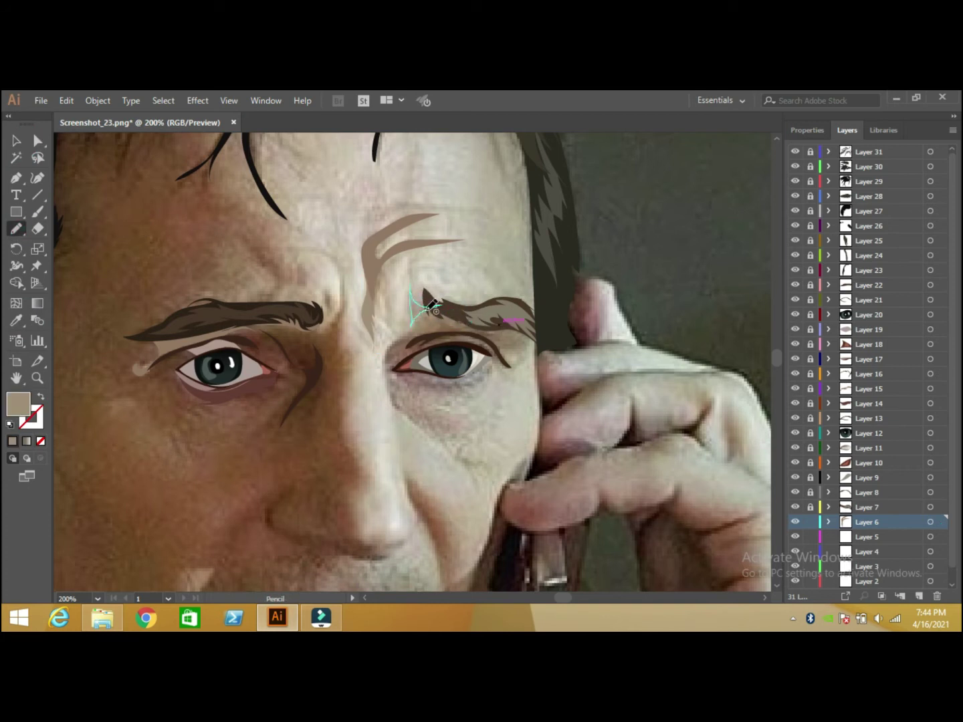
key(v)
key(ctrl+shift+a)
drag(455, 198, 501, 213)
click(16, 320)
click(370, 311)
key(ctrl+shift+a)
click(16, 229)
Step: Add a taupe crease by the inner end of the left eyebrow
drag(323, 290, 328, 300)
key(i)
click(198, 252)
key(ctrl+shift+a)
click(14, 231)
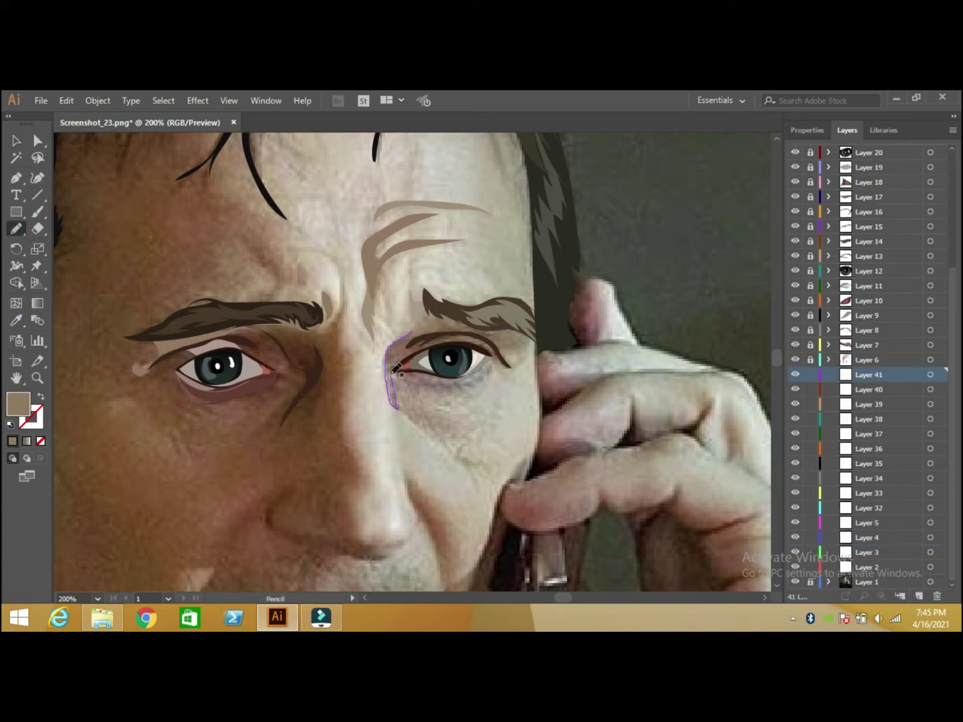
Step: Outline the shadow around the right eye socket in a darker shade
drag(413, 333, 416, 322)
key(i)
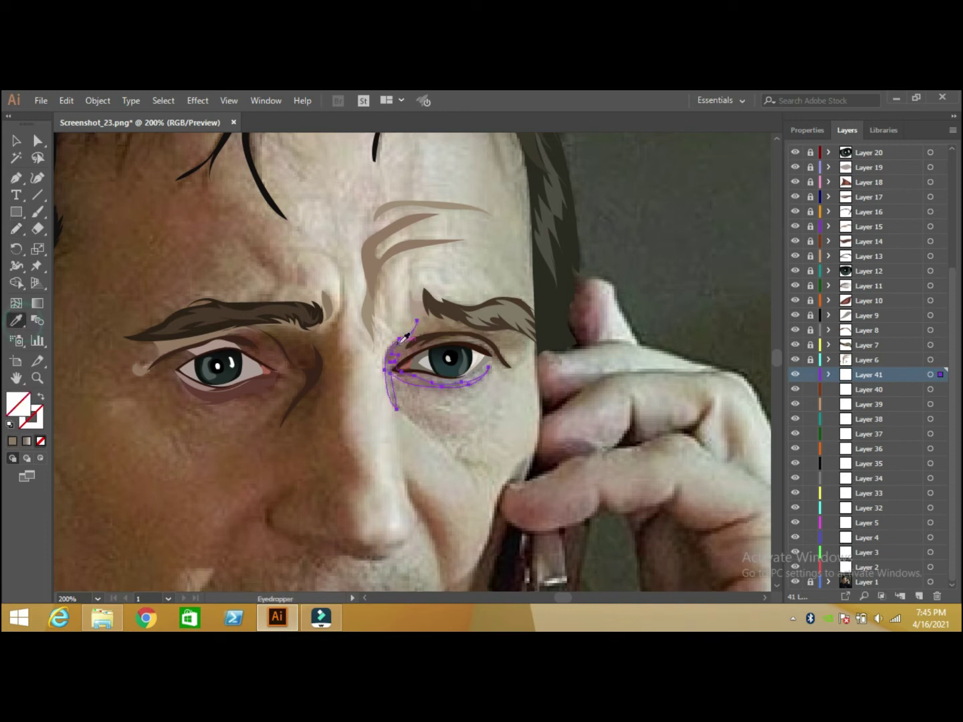
double_click(18, 403)
click(800, 217)
click(832, 390)
key(n)
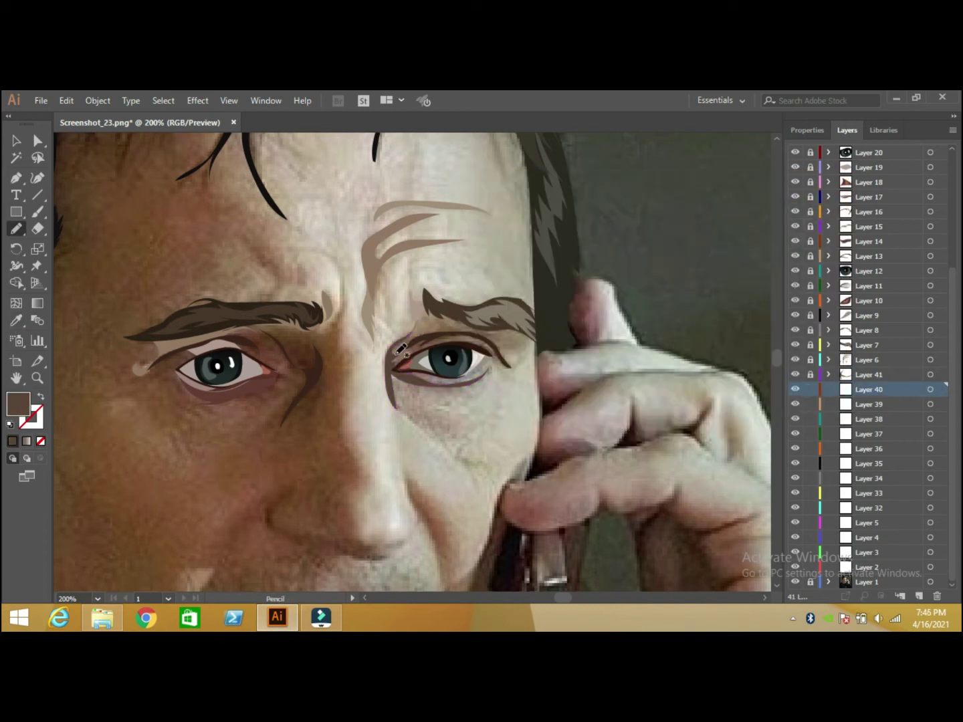
Step: Trace the eyelid crease above the right-hand eye, fill it with a sampled tan tone, and lock it
drag(507, 364, 512, 325)
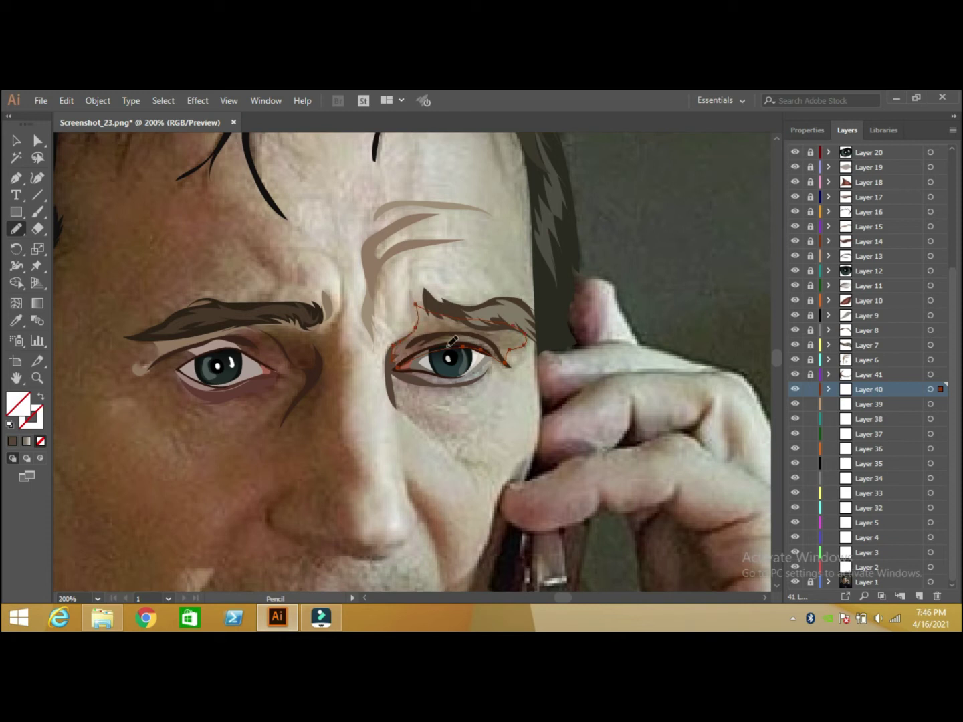
click(472, 331)
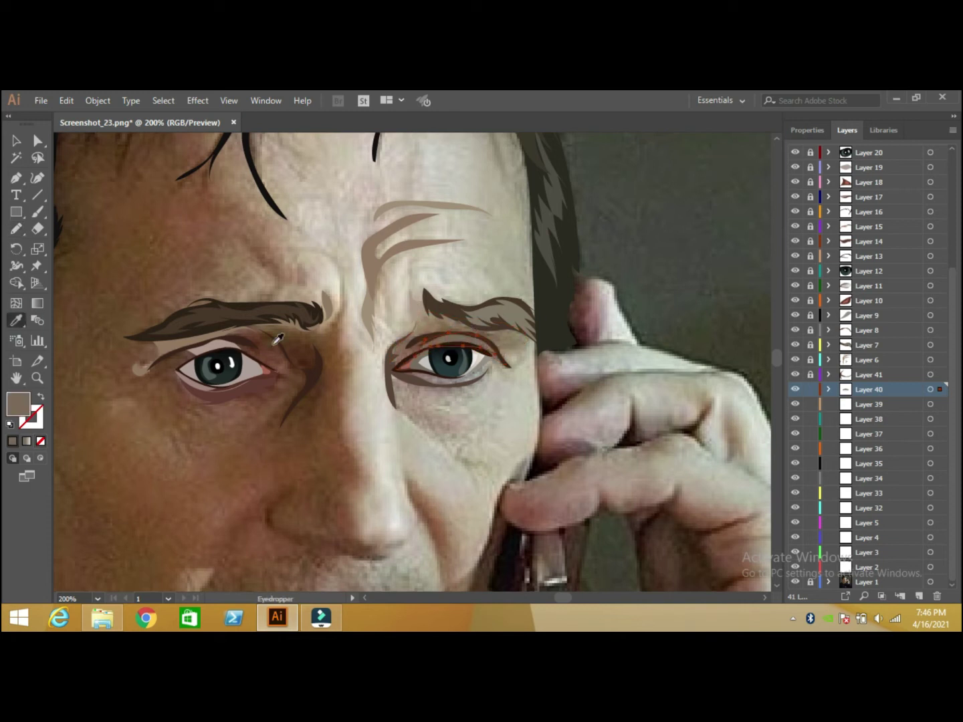
key(n)
key(v)
click(391, 303)
click(16, 320)
click(468, 321)
click(810, 390)
Step: On Layer 38, fill the lower-lid shape pinkish grey and lock that layer
click(868, 419)
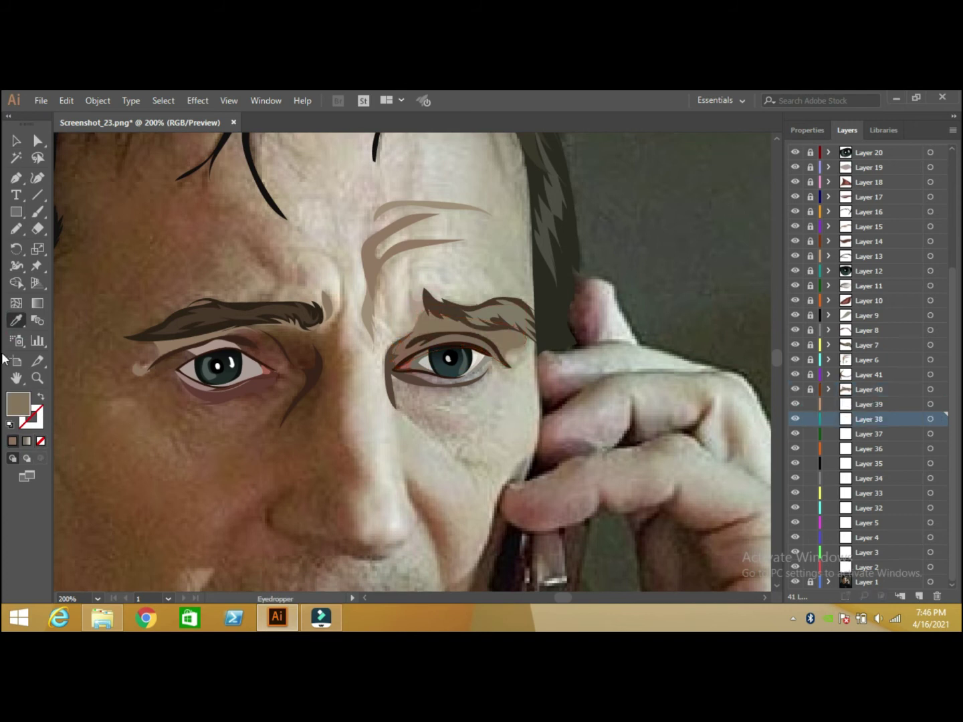
key(n)
click(16, 321)
click(431, 378)
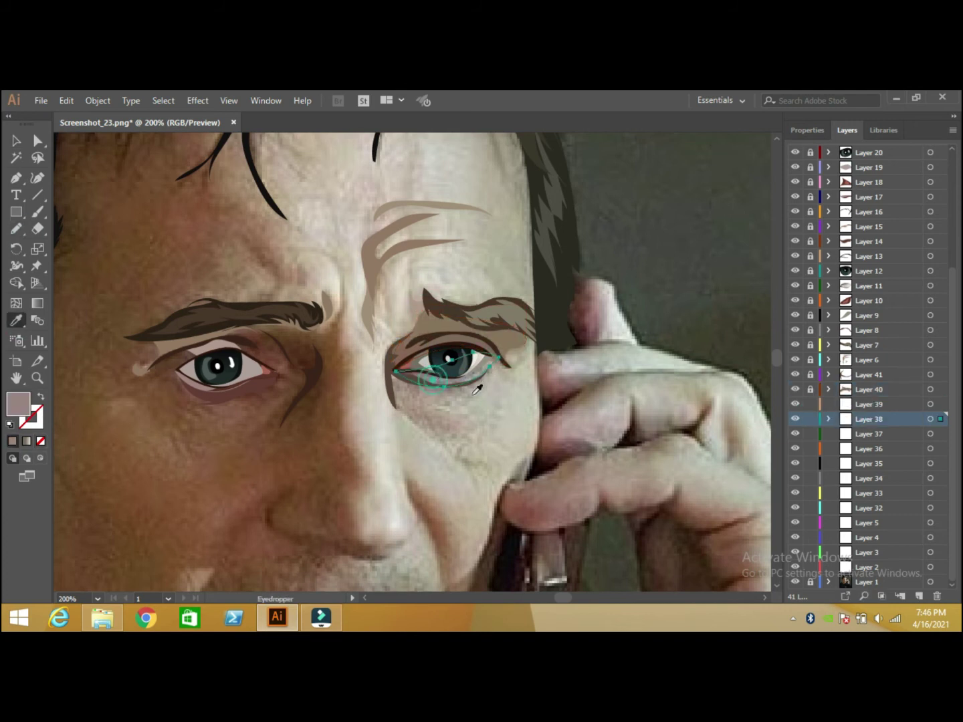
click(810, 419)
click(919, 596)
scroll(736, 577, down, 5)
Step: Zoom in on the lips and trace the upper lip outline
scroll(468, 401, down, 3)
key(n)
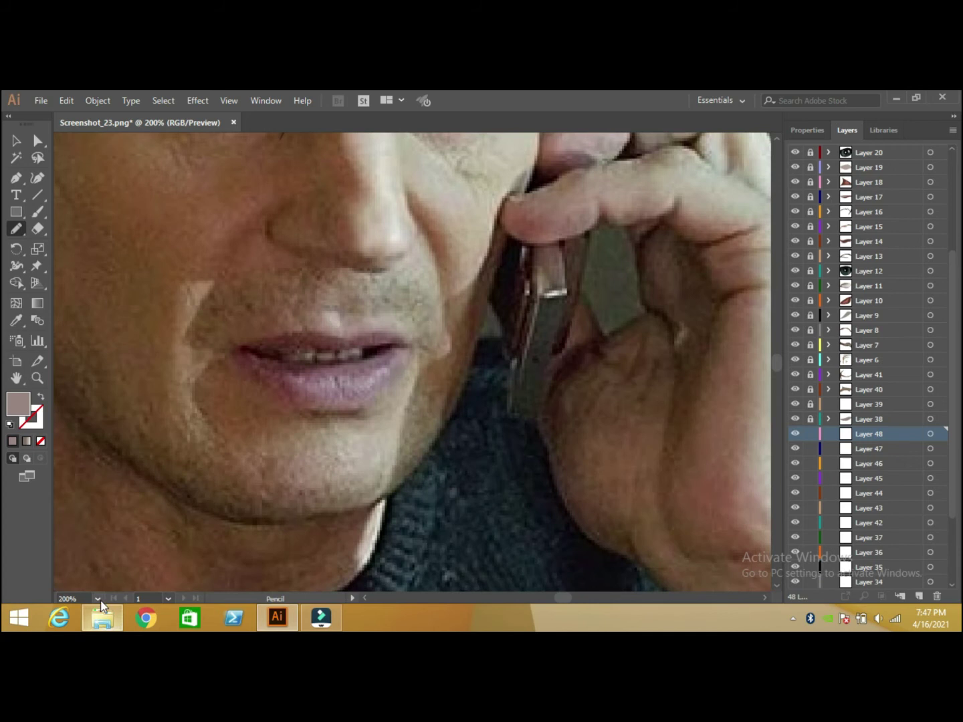
key(ctrl+plus)
drag(154, 334, 194, 321)
drag(400, 330, 243, 335)
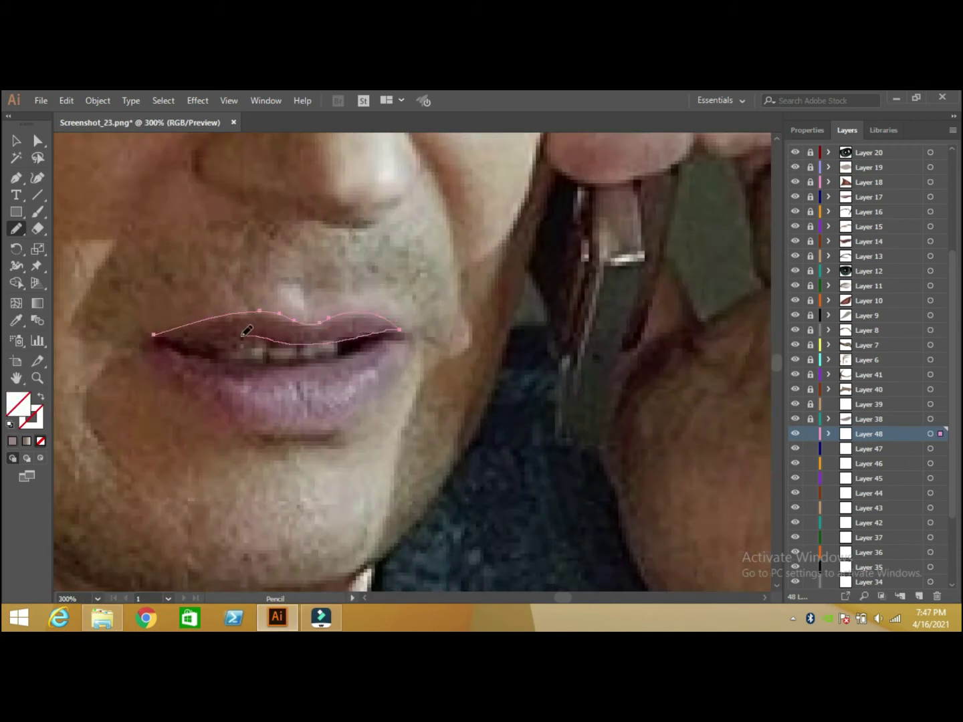
Step: Draw a small lip-colour sample square above the lip
key(m)
mouse_move(126, 241)
mouse_down()
mouse_move(161, 268)
mouse_move(223, 276)
mouse_up()
key(i)
click(338, 314)
key(v)
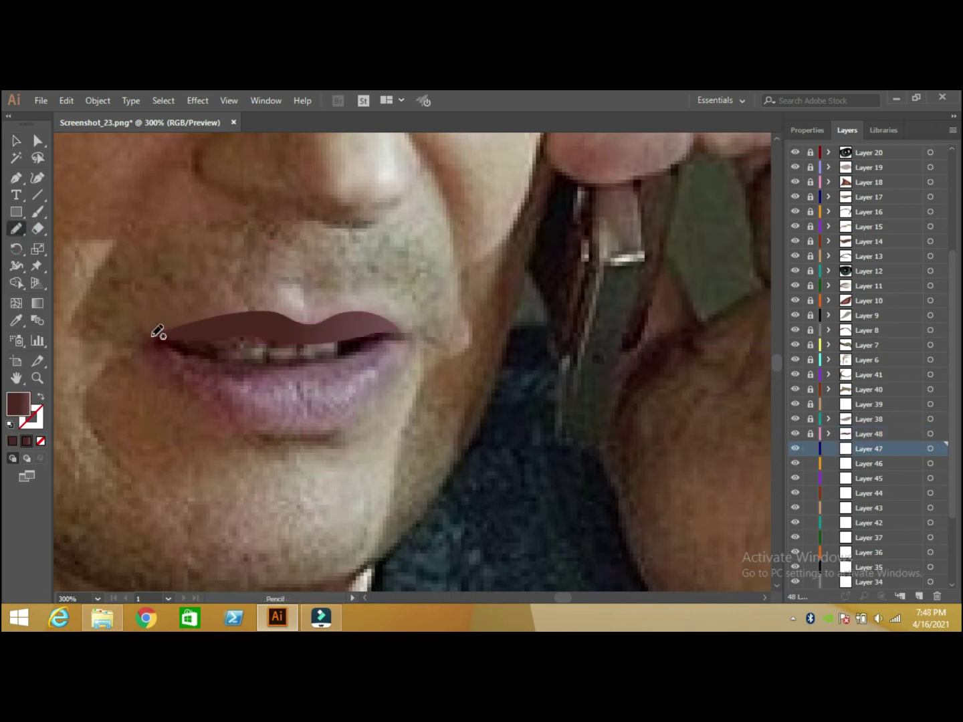
Step: Trace the lower lip outline and fill it with a maroon gradient
drag(401, 326, 410, 328)
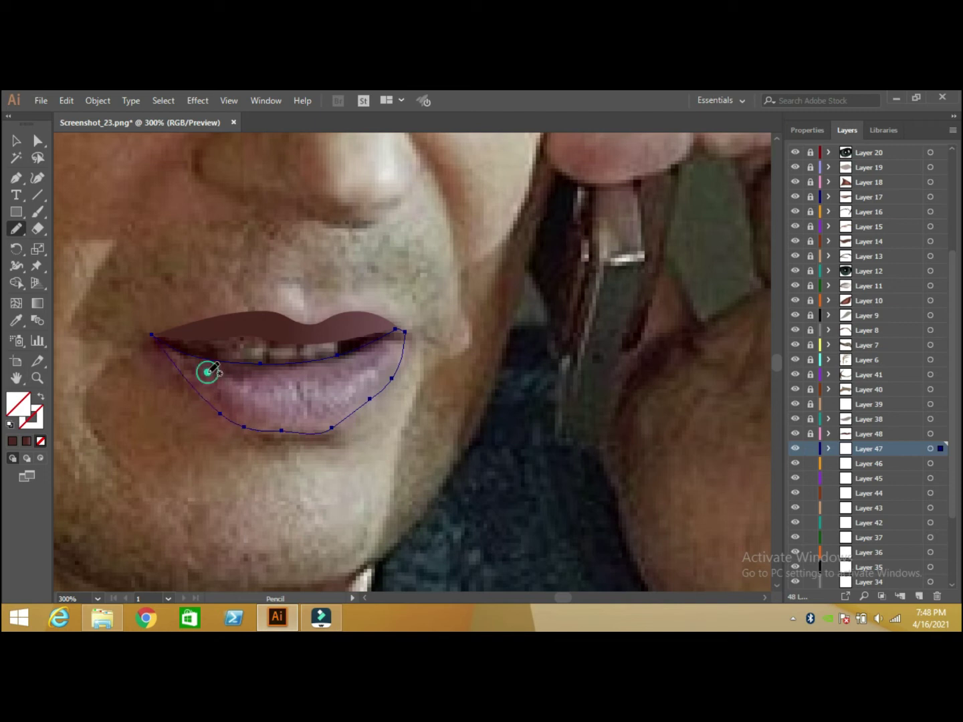
drag(378, 357, 309, 409)
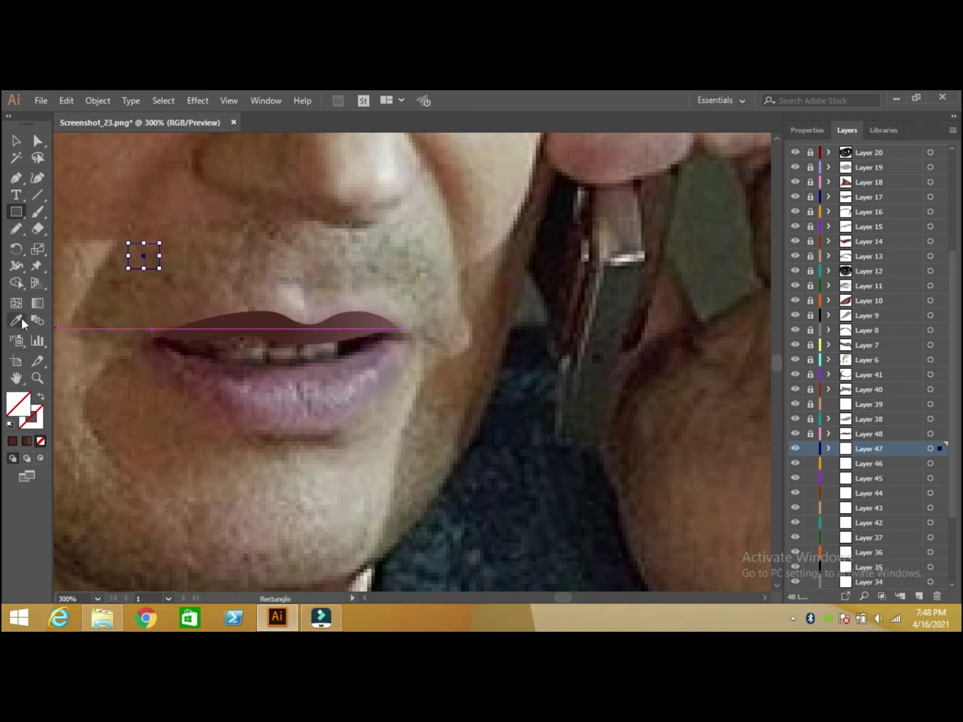
click(281, 369)
key(v)
click(278, 429)
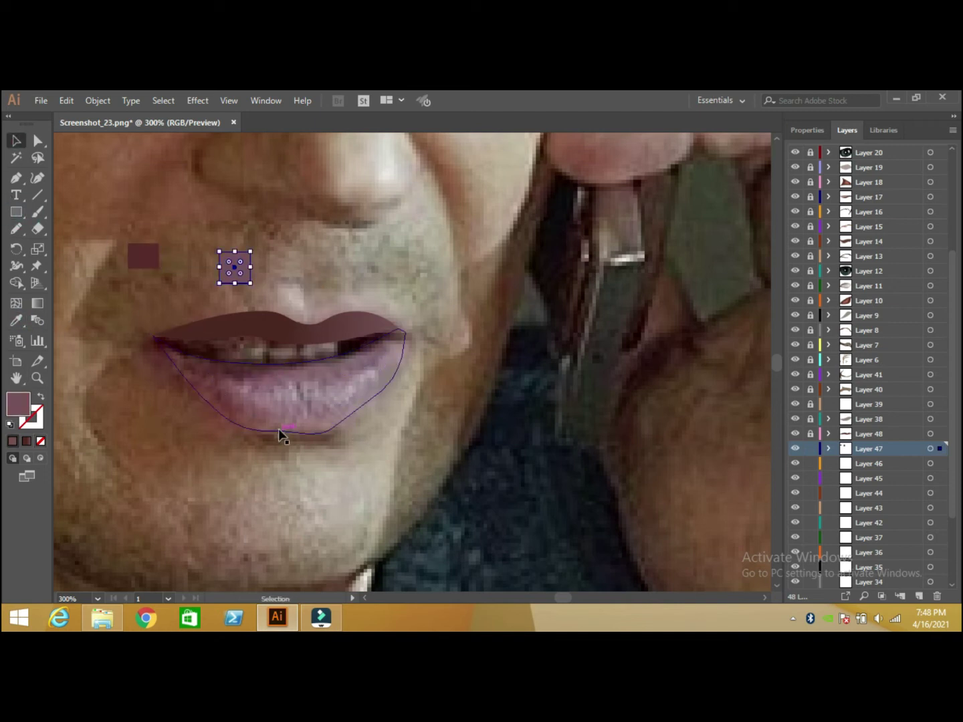
key(period)
Step: Set the lower lip gradient stops from maroon to a lighter mauve on the right
double_click(17, 404)
click(800, 244)
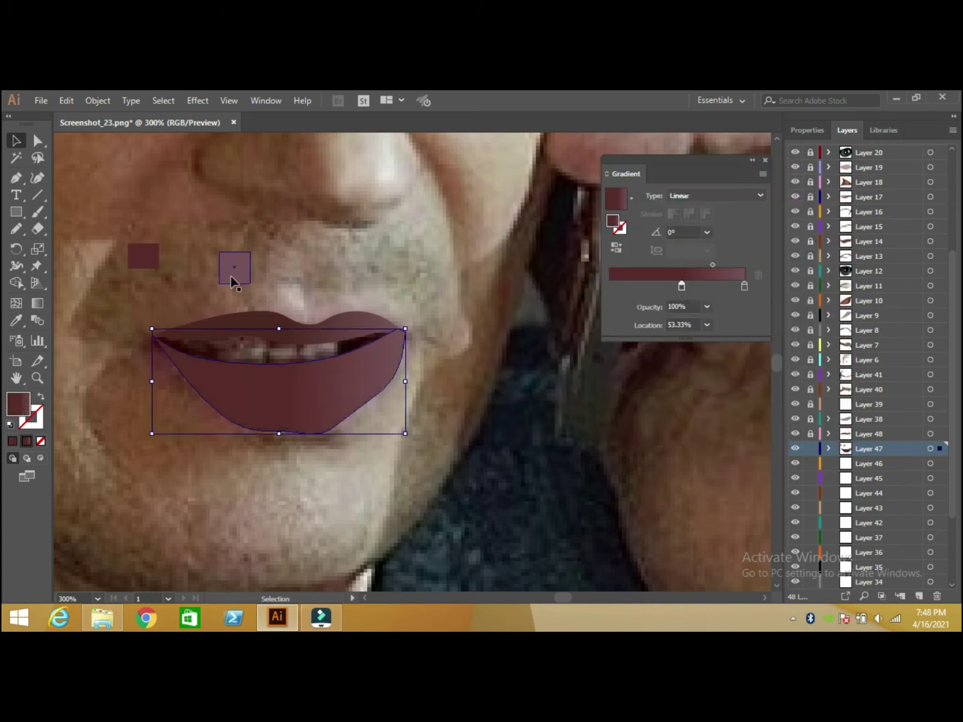
click(800, 223)
click(744, 286)
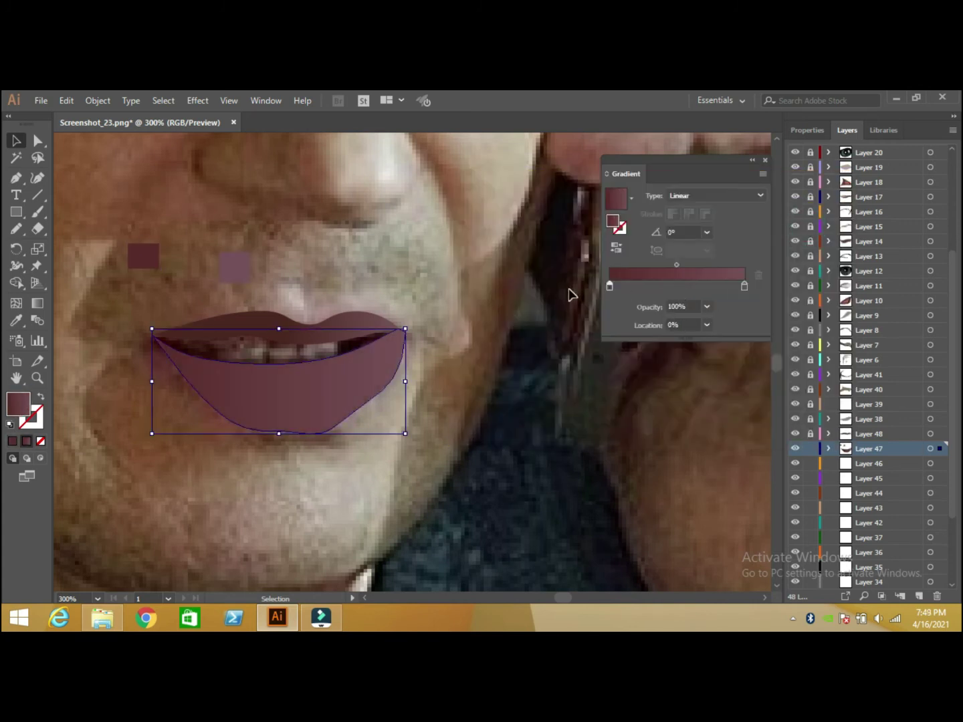
click(351, 402)
Step: Add a lighter mauve highlight shape and a white highlight inside the lower lip
drag(214, 375, 385, 357)
click(228, 266)
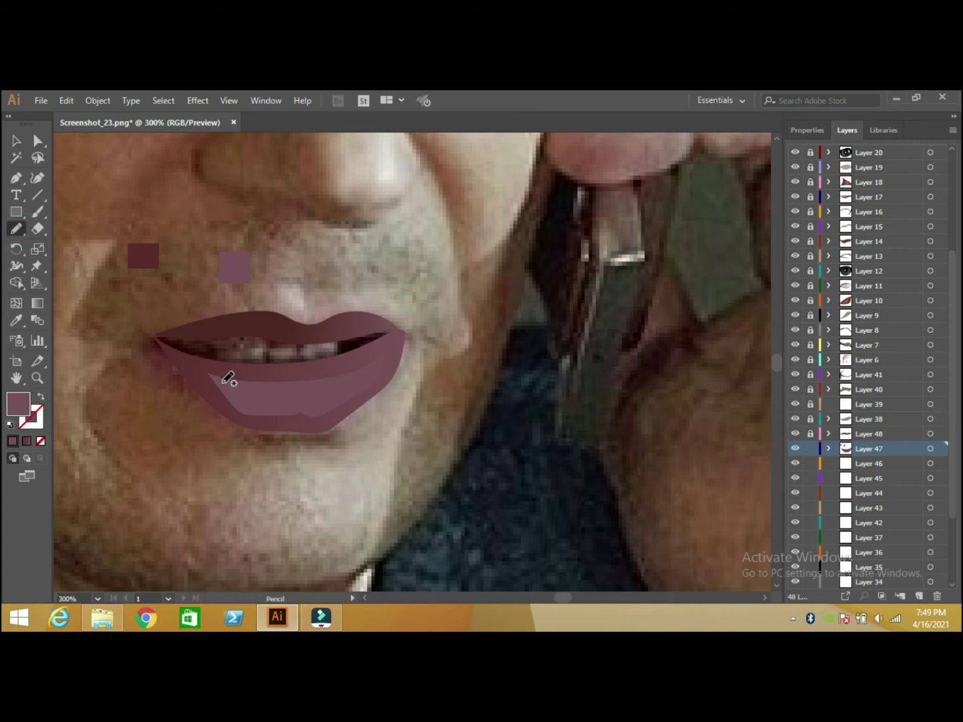
mouse_move(326, 385)
mouse_down()
mouse_move(224, 383)
mouse_move(257, 396)
mouse_up()
double_click(18, 404)
click(800, 223)
key(n)
key(i)
click(280, 348)
key(n)
Step: Draw a white crescent highlight on the lower lip
key(F6)
drag(374, 376, 305, 404)
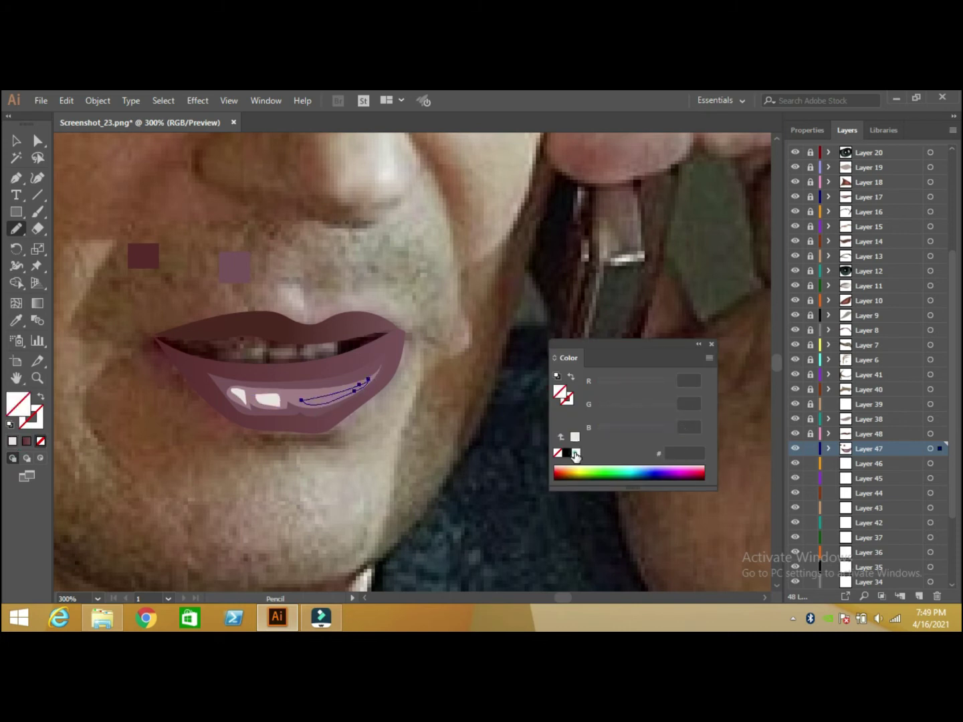
click(576, 453)
key(F6)
click(869, 464)
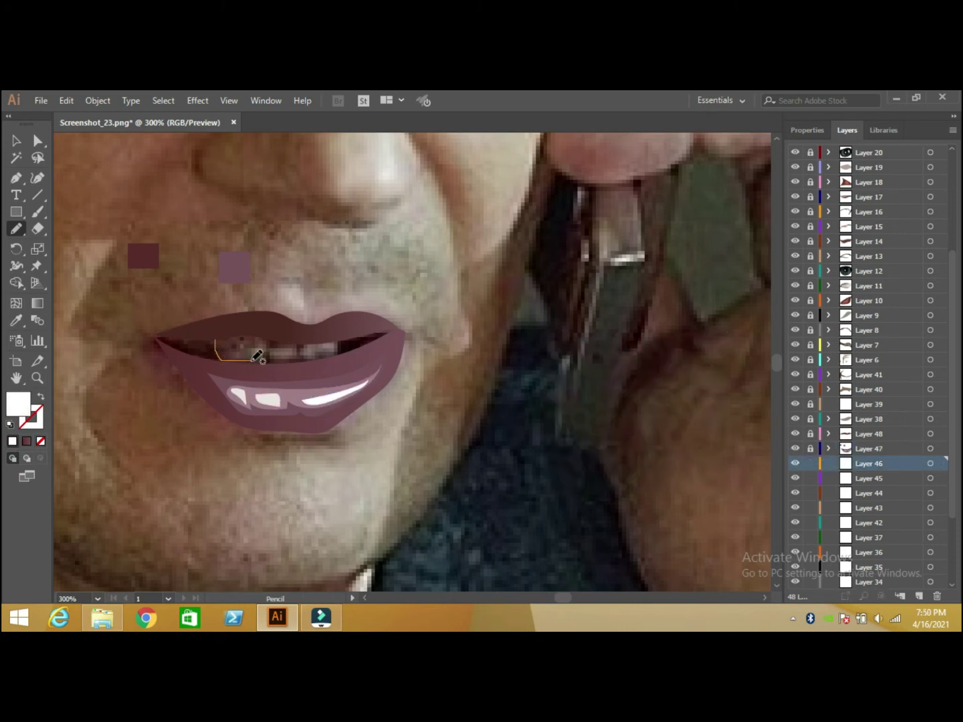
Step: On Layer 46, outline the upper teeth and fill them light grey
drag(301, 351, 216, 343)
key(i)
click(281, 347)
key(ctrl+2)
key(n)
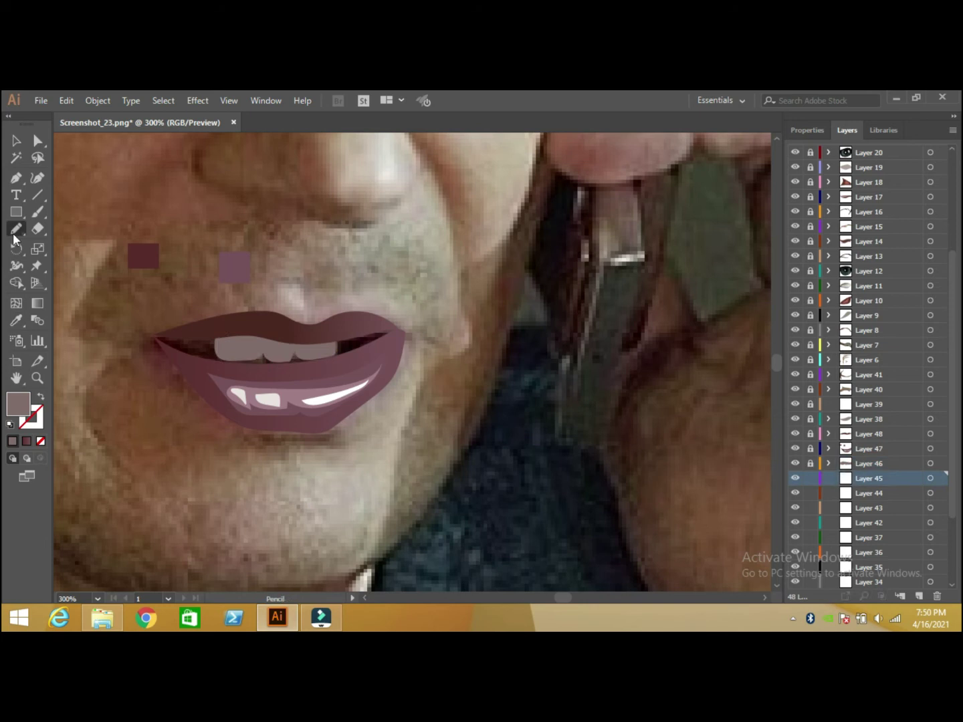
Step: Trace the mouth interior around the teeth in a dark tone, then zoom back to 200%
drag(352, 353, 404, 331)
key(i)
click(354, 343)
key(ctrl+2)
key(ctrl+minus)
Step: Begin tracing the nose outline on Layer 44
click(869, 493)
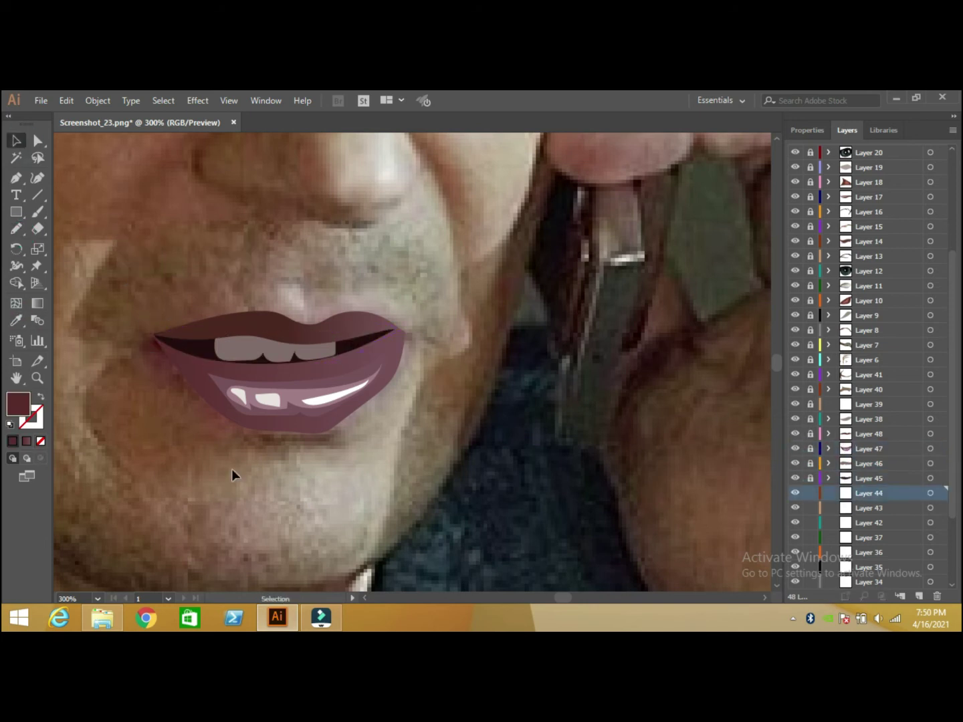
key(v)
scroll(686, 167, up, 3)
key(n)
drag(294, 319, 277, 360)
Step: Trace the curve around the left nostril in dark brown
key(i)
key(n)
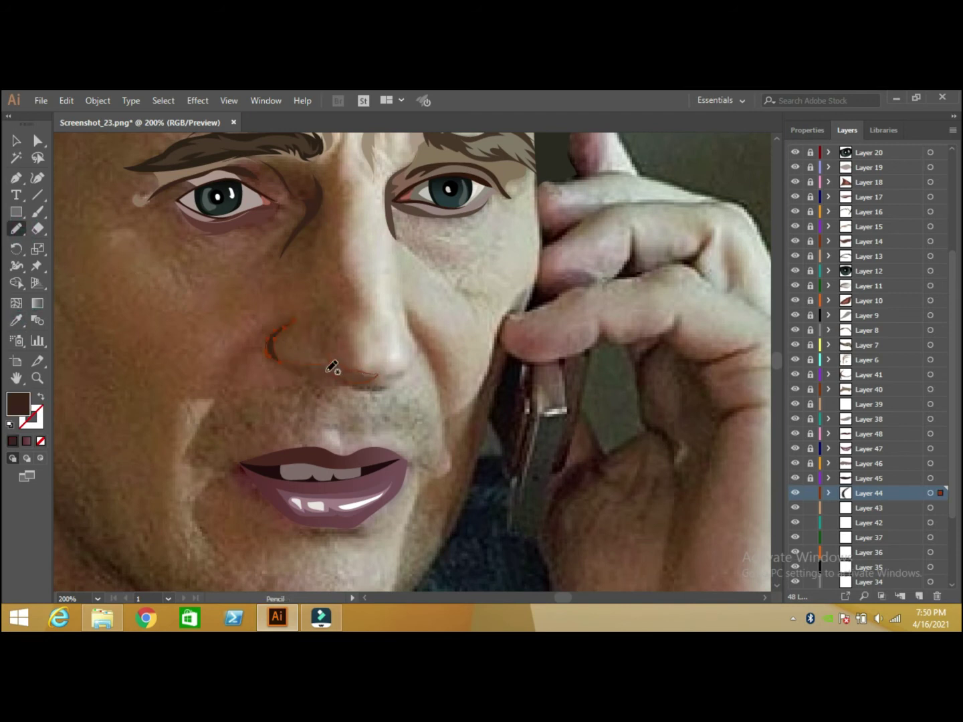
drag(279, 347, 274, 348)
double_click(18, 403)
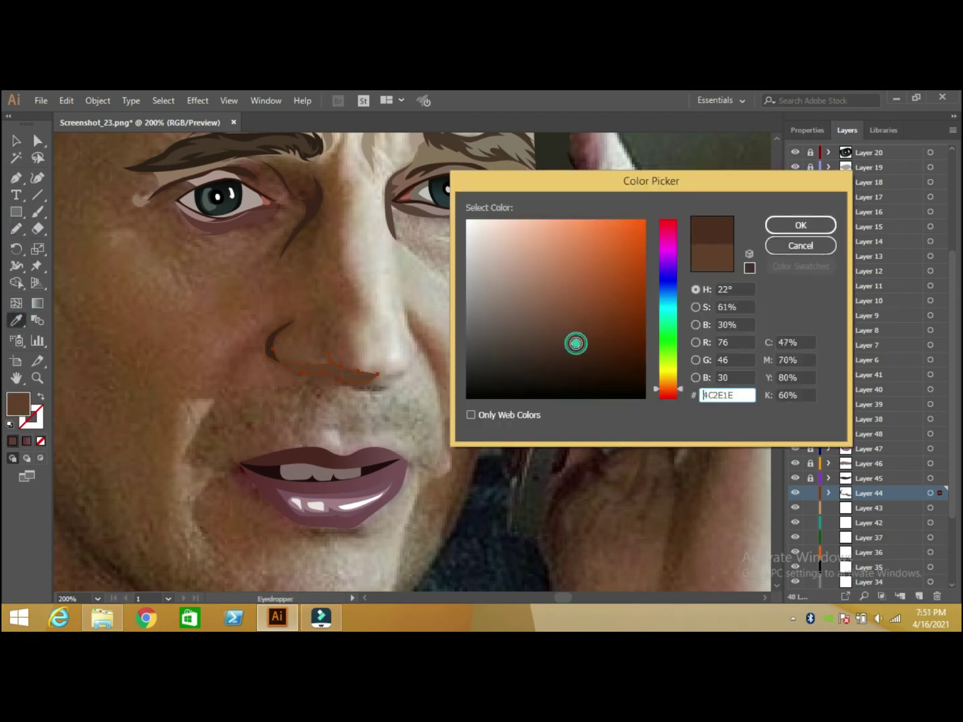
key(Escape)
key(v)
click(143, 288)
Step: Draw the line under the nose tip and the right nostril edge, fill them brown, and lock the nose layer
drag(402, 379, 399, 380)
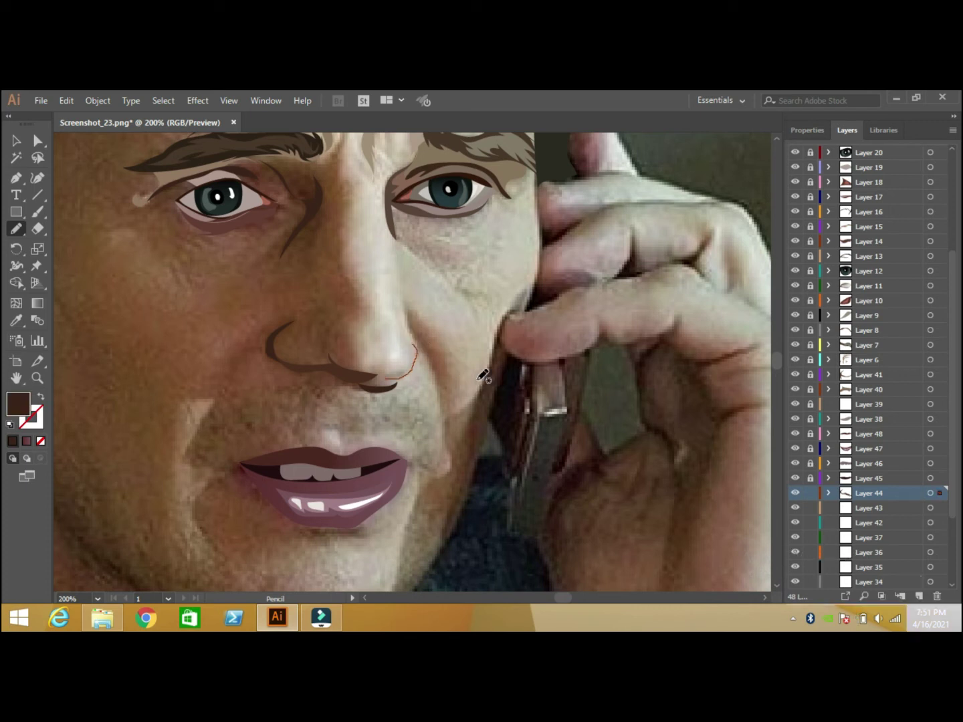
drag(413, 346, 412, 342)
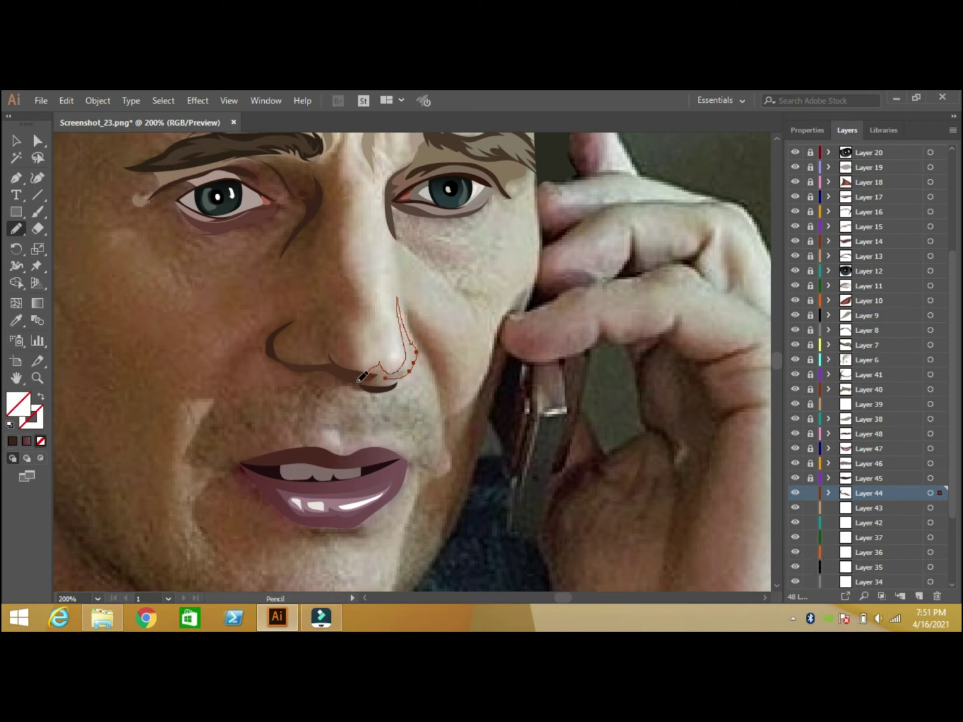
key(i)
click(381, 382)
click(194, 307)
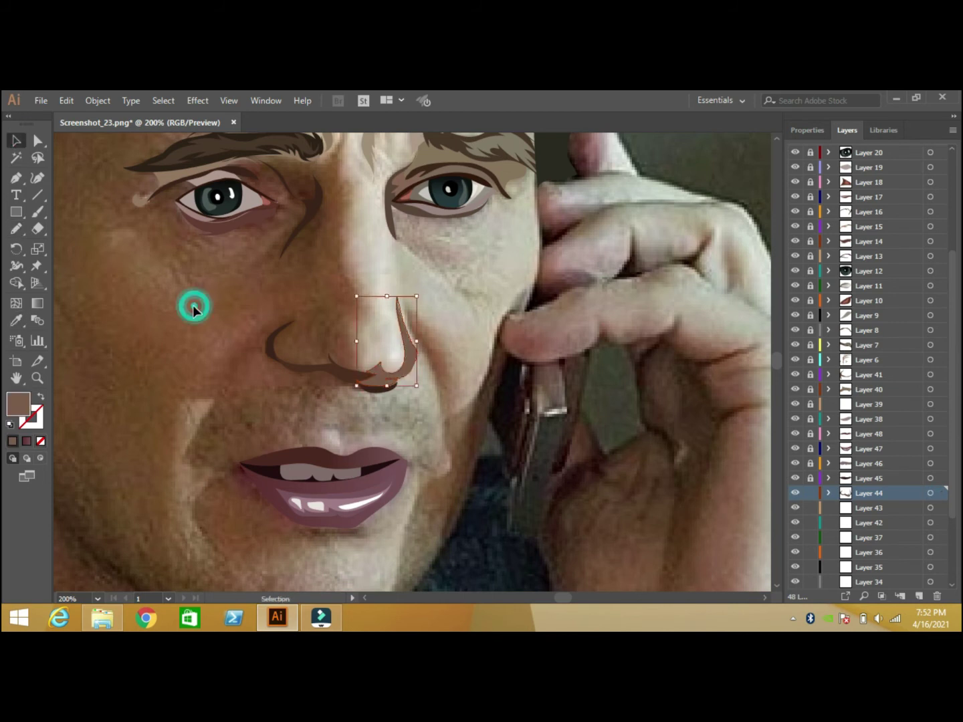
click(810, 492)
Step: On Layer 43, draw the right-hand smile line beside the nose and fill it brown
click(869, 508)
click(16, 228)
mouse_move(409, 309)
mouse_down()
mouse_move(425, 327)
mouse_move(445, 399)
mouse_up()
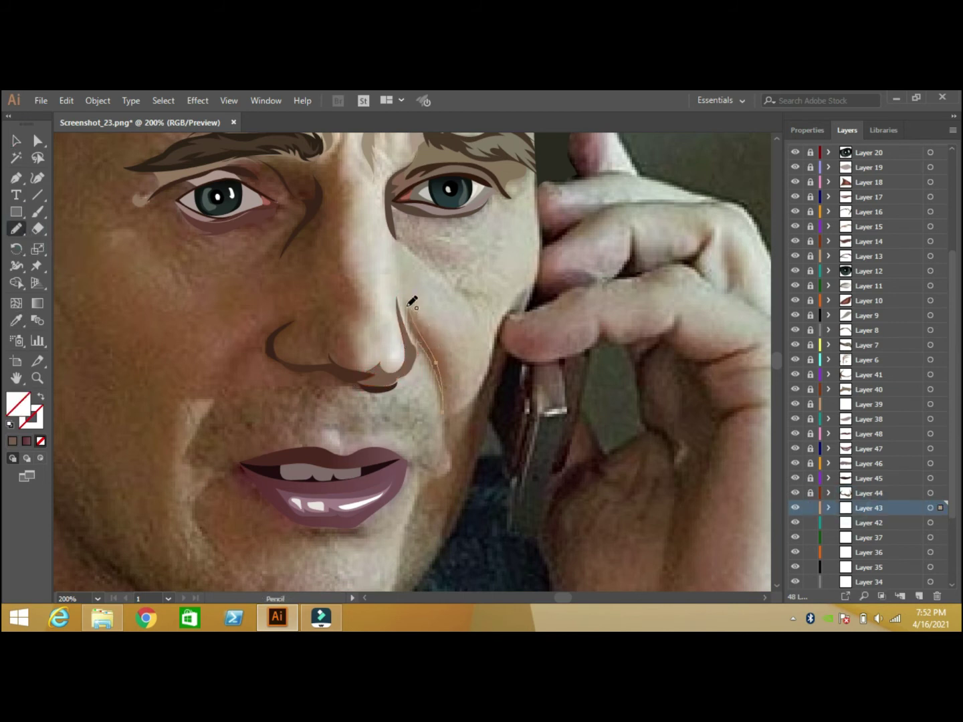
click(419, 332)
double_click(18, 403)
click(800, 223)
Step: Draw the left-cheek smile line in dark brown and lock the smile-line layer
click(16, 228)
drag(274, 324, 213, 402)
click(16, 320)
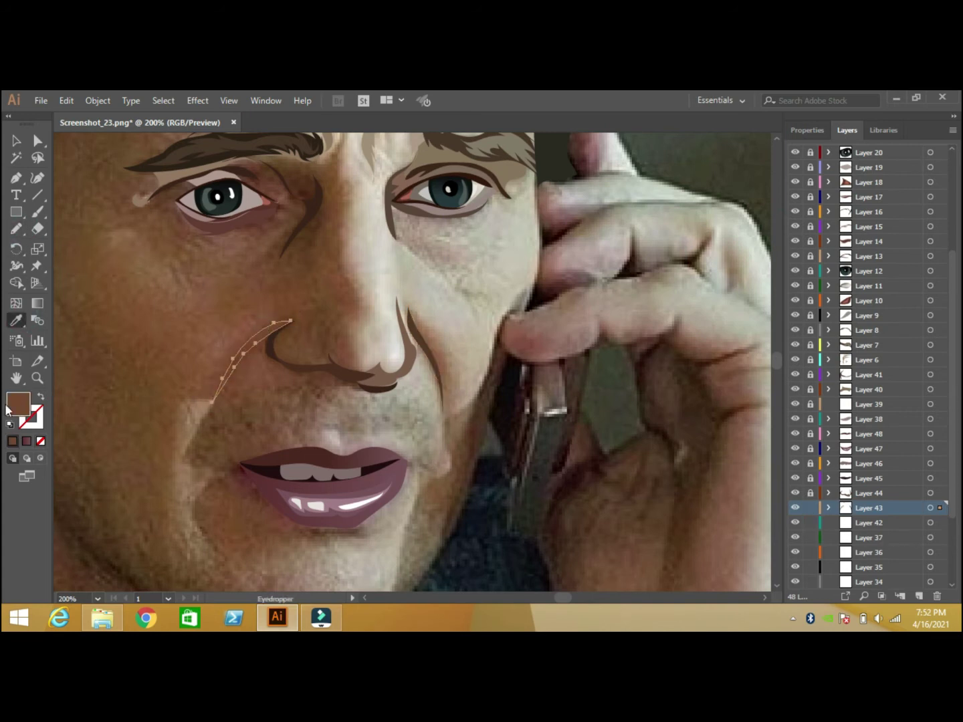
double_click(18, 403)
click(795, 227)
click(810, 509)
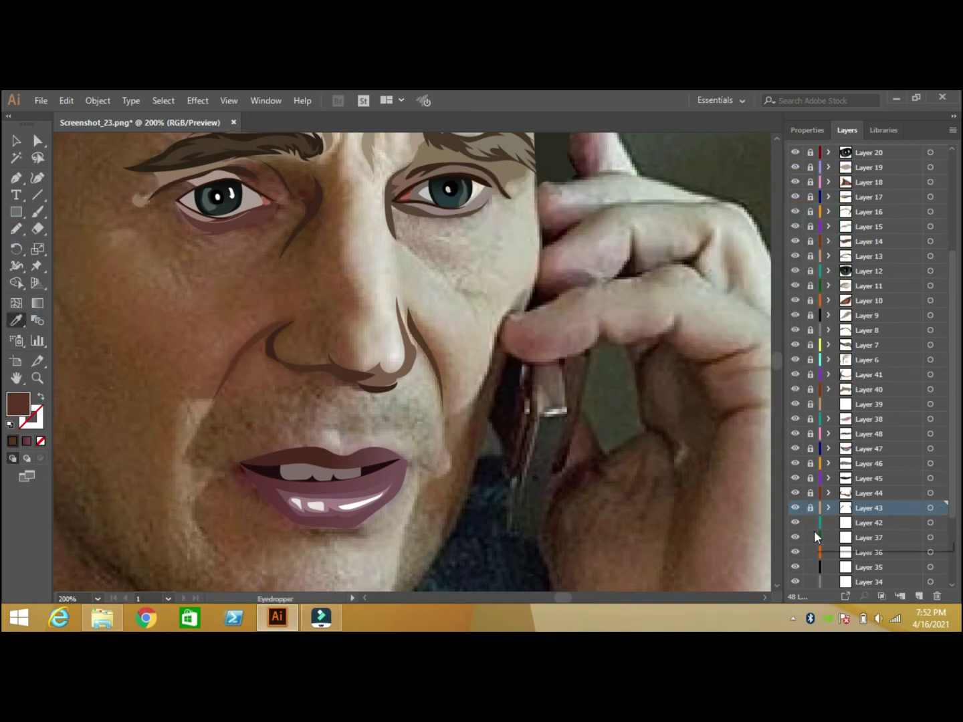
Step: Add a light mauve shape on the upper lip, then move to Layer 37
key(n)
drag(391, 444, 398, 453)
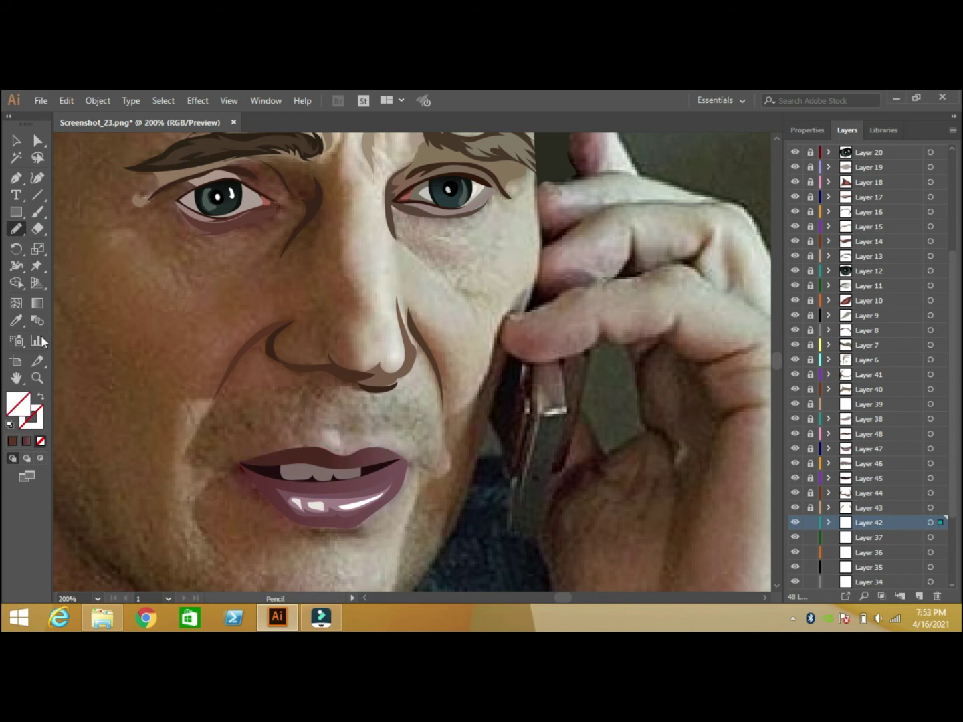
key(i)
click(321, 508)
click(871, 539)
Step: At 100% zoom, add a light skin-tone patch under the eye
key(n)
click(98, 598)
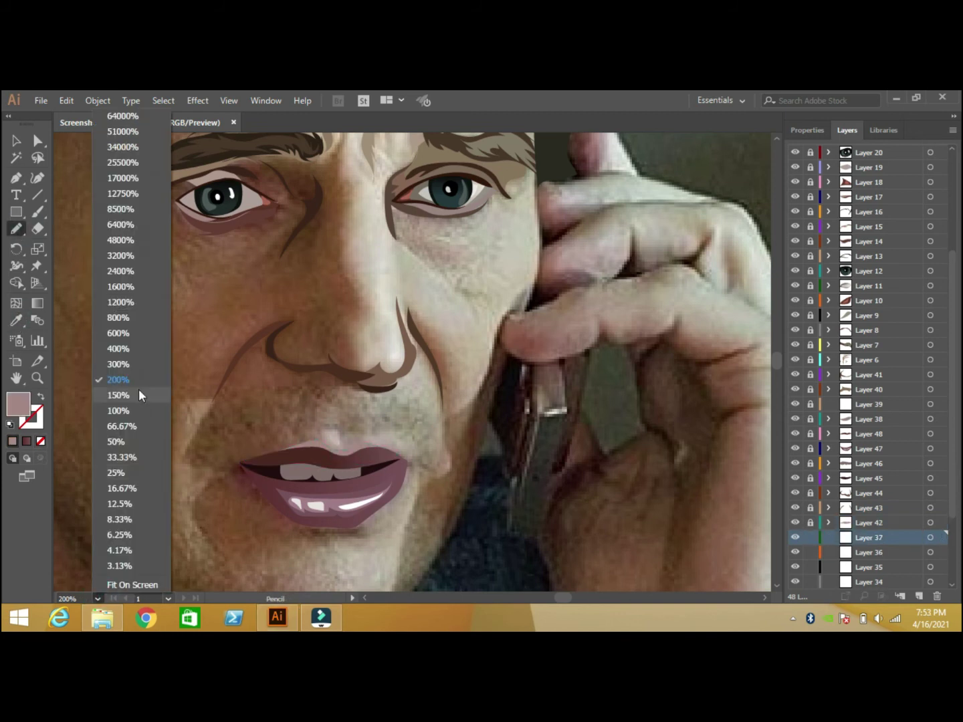
click(117, 393)
drag(428, 294, 409, 298)
key(i)
click(295, 213)
key(n)
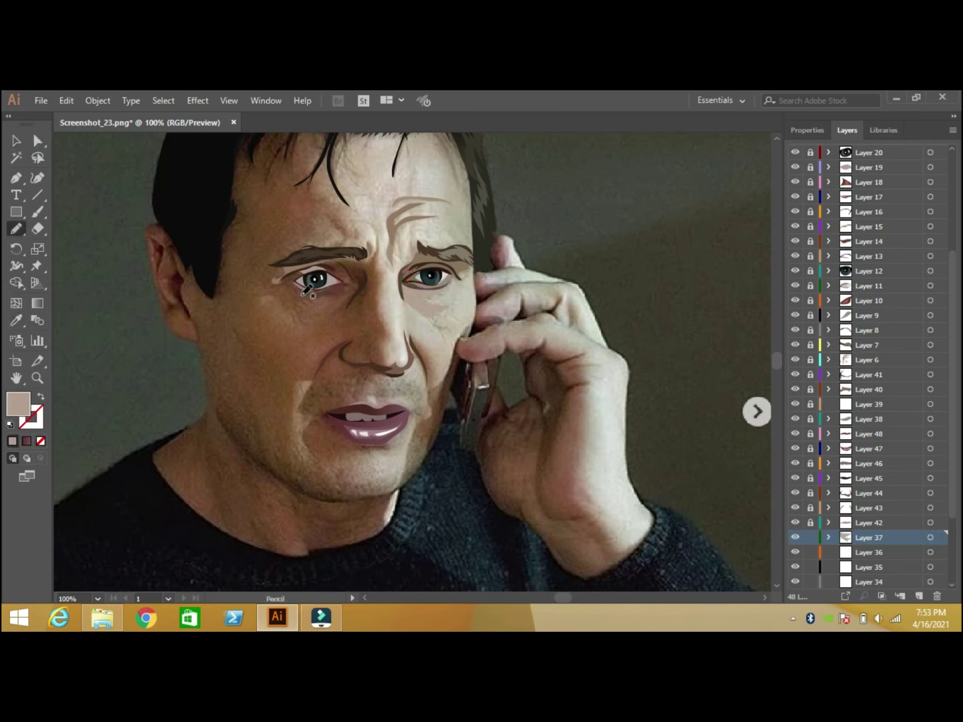
Step: Add a brown shadow shape under the eye, setting its fill in the Color Picker
key(i)
mouse_move(332, 289)
mouse_down()
mouse_move(294, 305)
mouse_move(284, 287)
mouse_up()
click(201, 321)
ctrl+click(107, 243)
key(v)
click(334, 307)
double_click(18, 404)
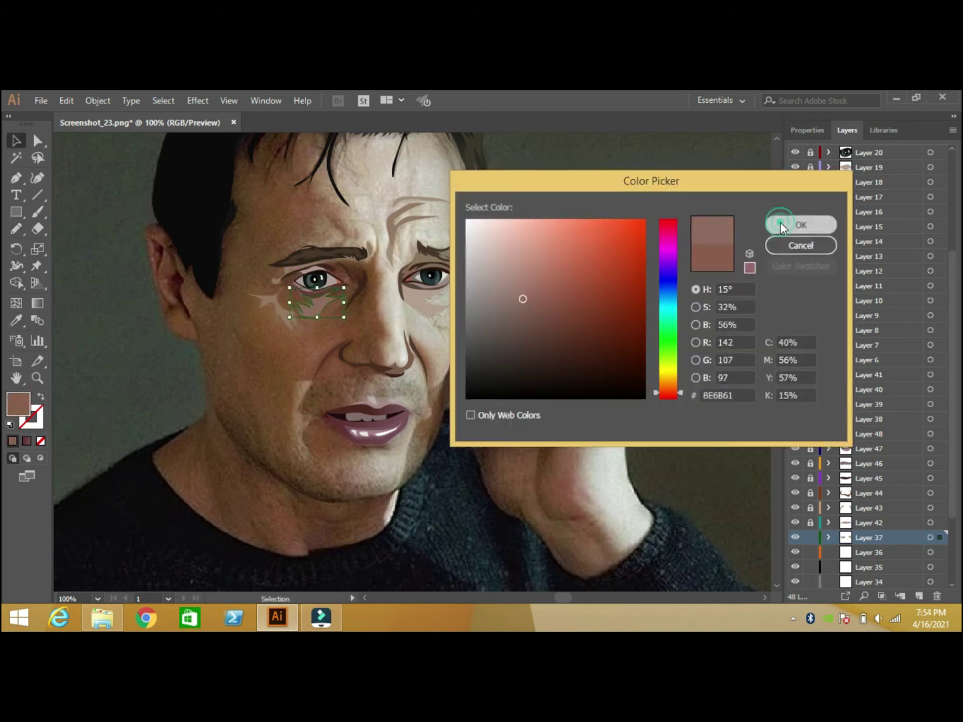
click(796, 225)
Step: Fill the shape above the eyebrow with beige and make Layer 36 active
key(n)
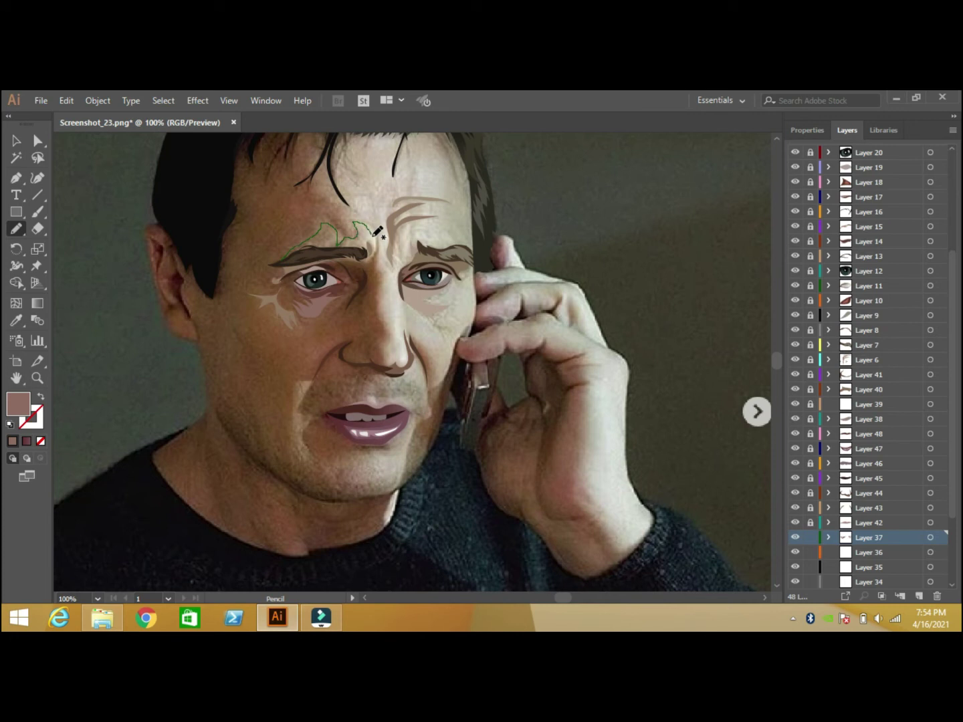
key(i)
click(398, 211)
key(v)
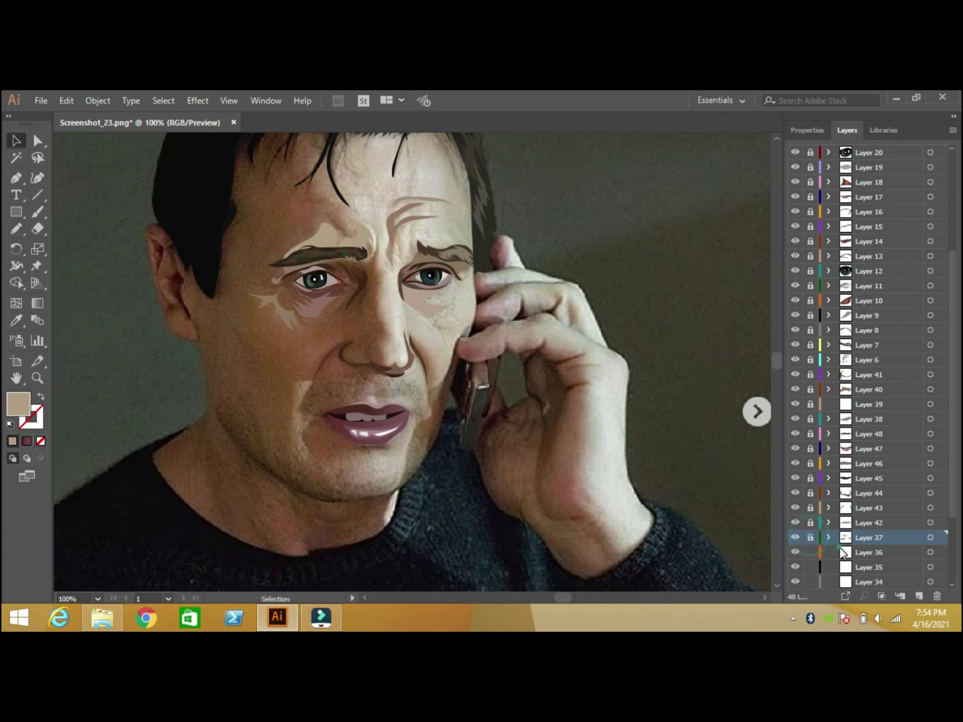
click(844, 552)
Step: Add brown shading down the nose around the nostril, then create three new layers
key(n)
drag(390, 339, 376, 341)
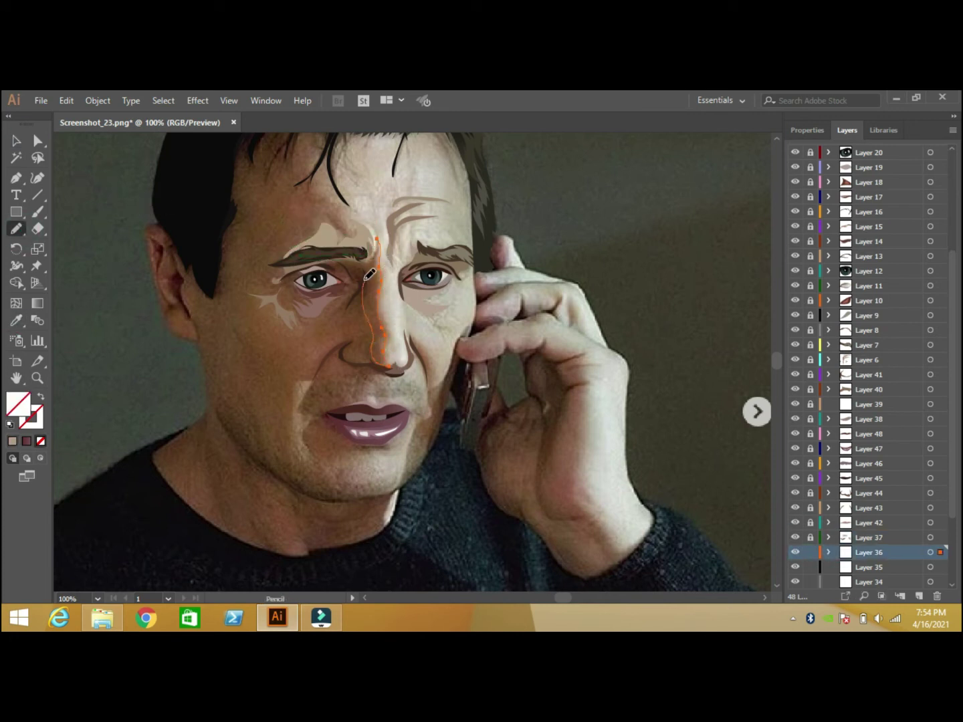
key(i)
click(347, 348)
key(v)
click(113, 228)
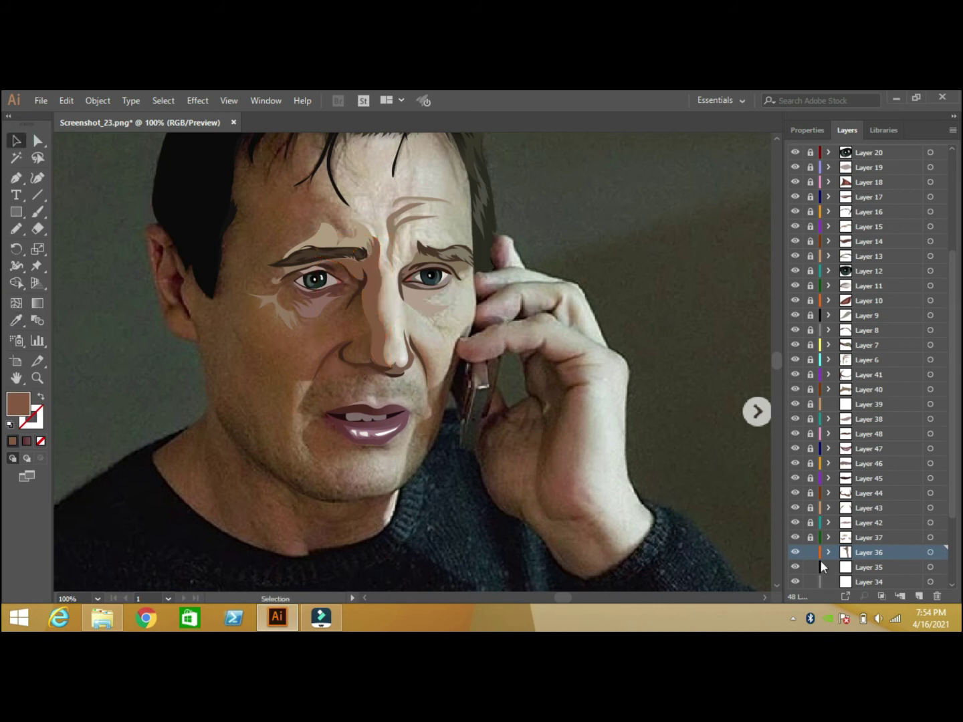
click(919, 595)
Step: Add brown shapes over the nostril and down the nose side from the eye
key(n)
drag(368, 355, 378, 367)
key(i)
click(364, 347)
key(n)
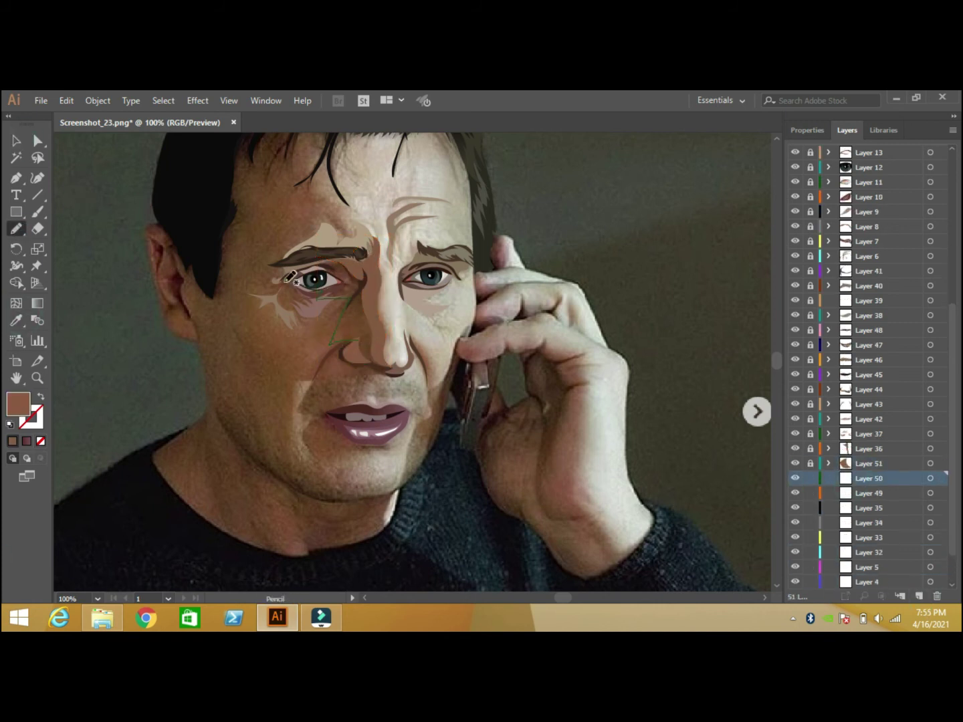
drag(289, 277, 376, 336)
key(i)
click(351, 331)
Step: Fill the patch beside the mouth with light tan
key(v)
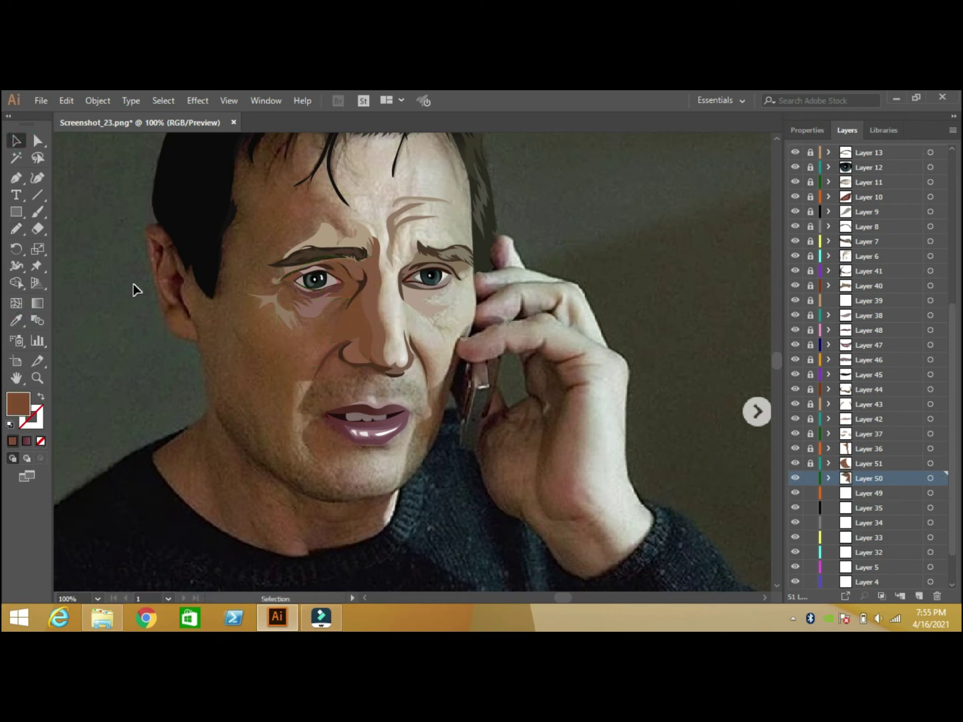
key(i)
click(395, 388)
key(v)
Step: Draw a dark brown jawline shadow under the chin and move to Layer 49
key(n)
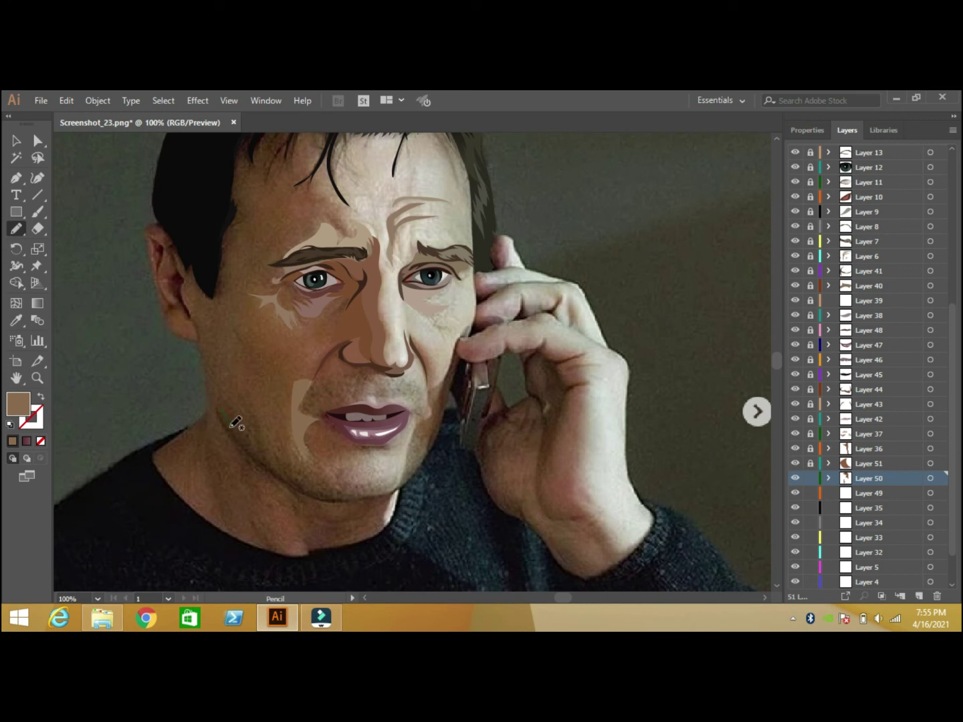
drag(434, 452, 428, 455)
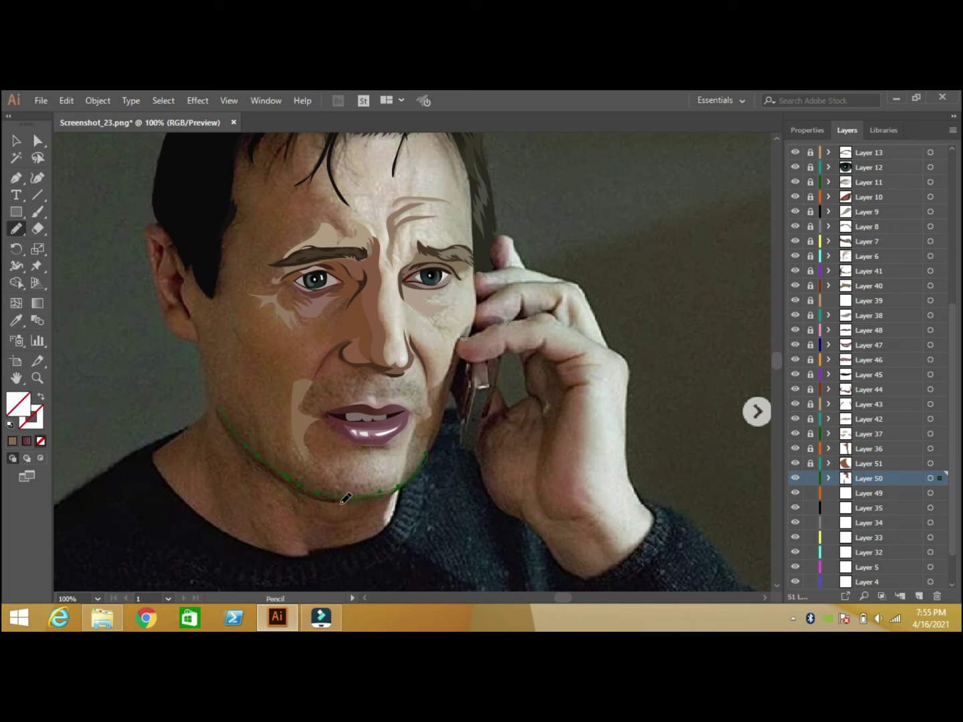
key(i)
click(222, 424)
double_click(18, 403)
click(796, 220)
Step: Trace the face outline from the ear over the top of the head and along the jaw
key(n)
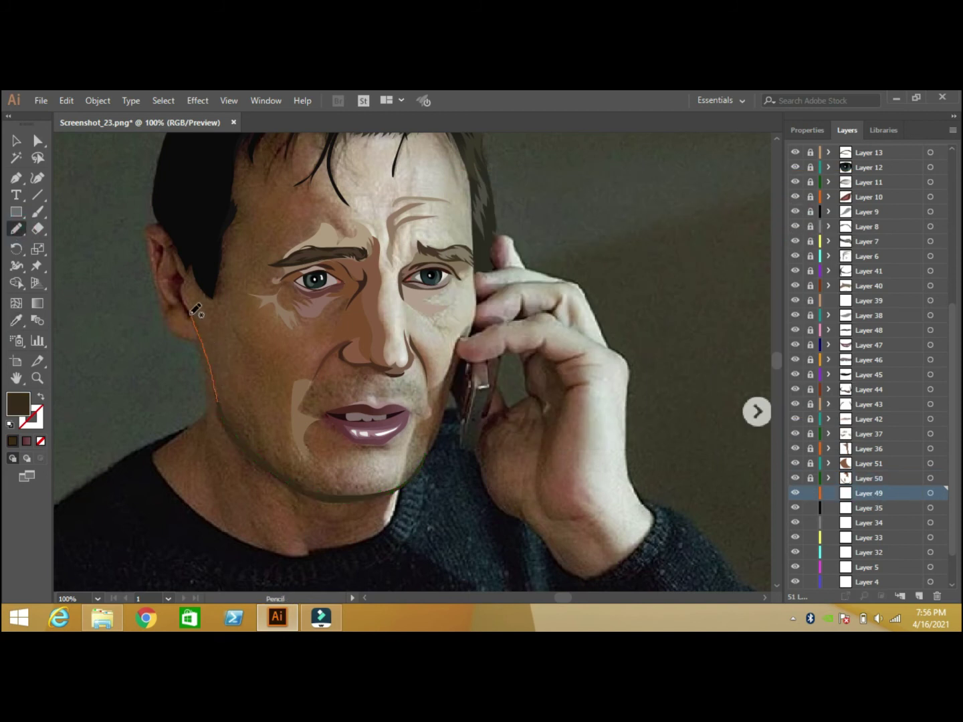
drag(196, 309, 192, 248)
scroll(210, 354, up, 3)
drag(480, 354, 477, 368)
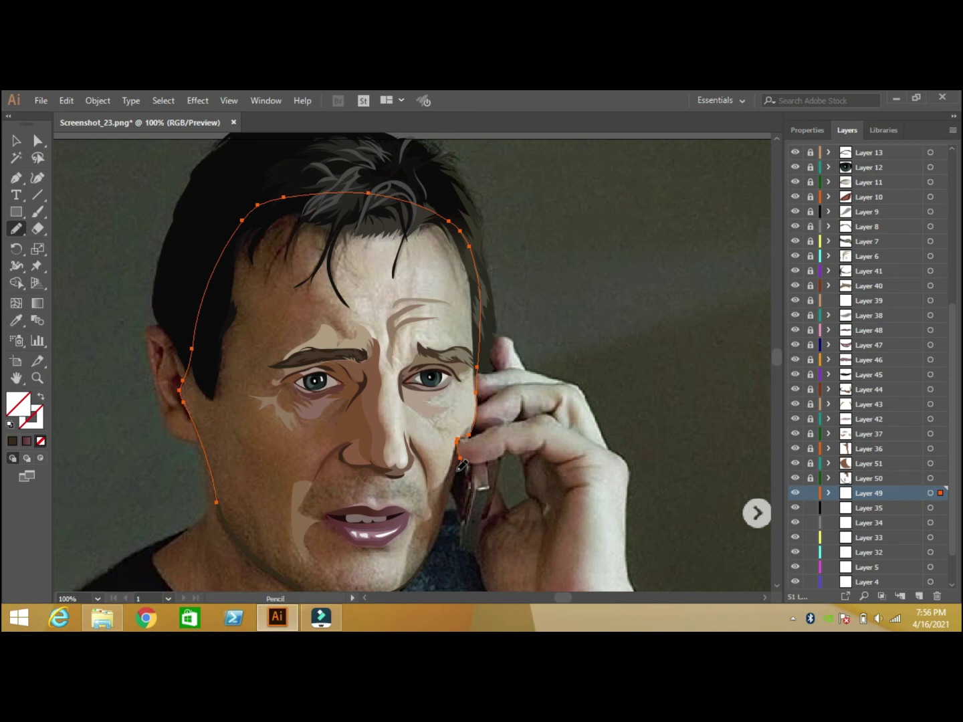
scroll(428, 508, down, 4)
drag(337, 477, 287, 459)
drag(234, 409, 224, 398)
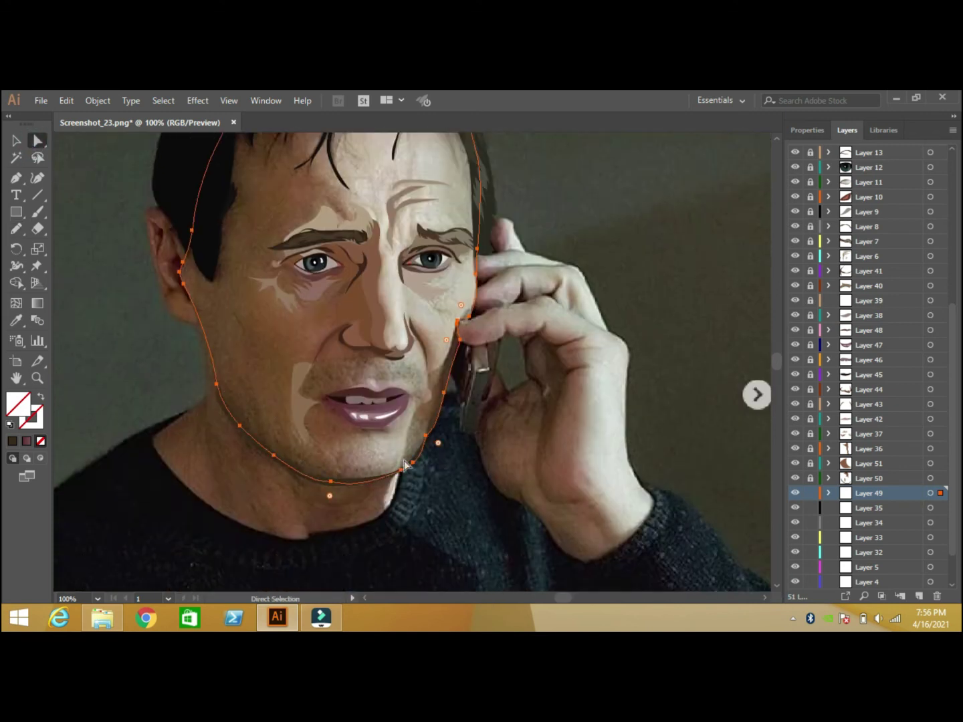
Step: Draw a closed cheek shadow shape on the lower right cheek and fill it brown
drag(428, 399, 449, 345)
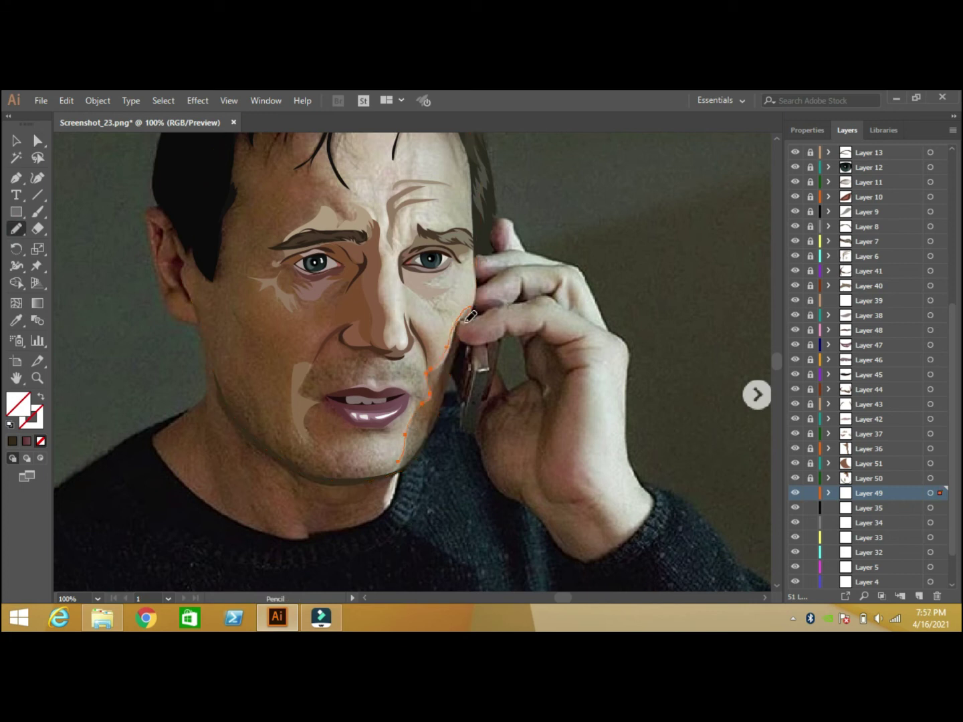
click(16, 177)
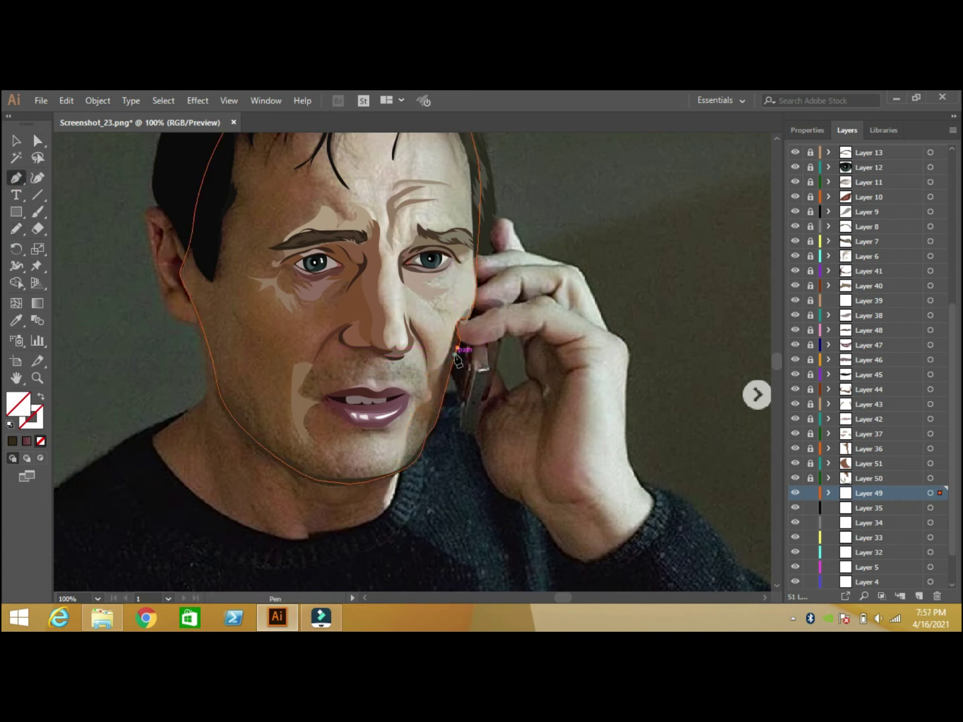
drag(444, 386, 445, 403)
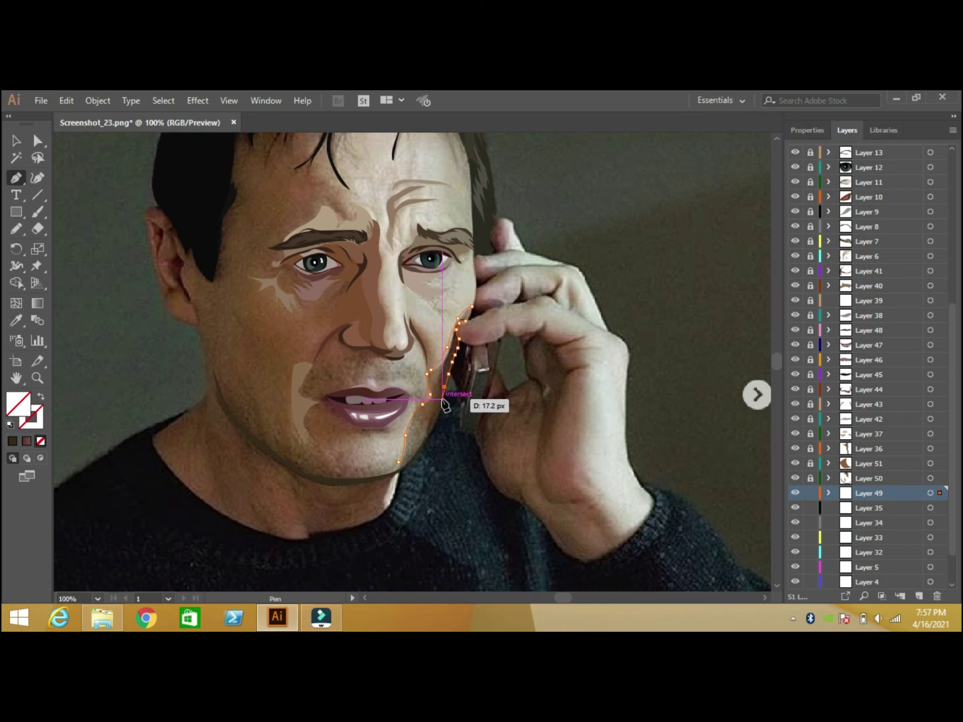
click(422, 448)
drag(420, 456, 432, 463)
key(i)
click(318, 269)
key(v)
click(141, 221)
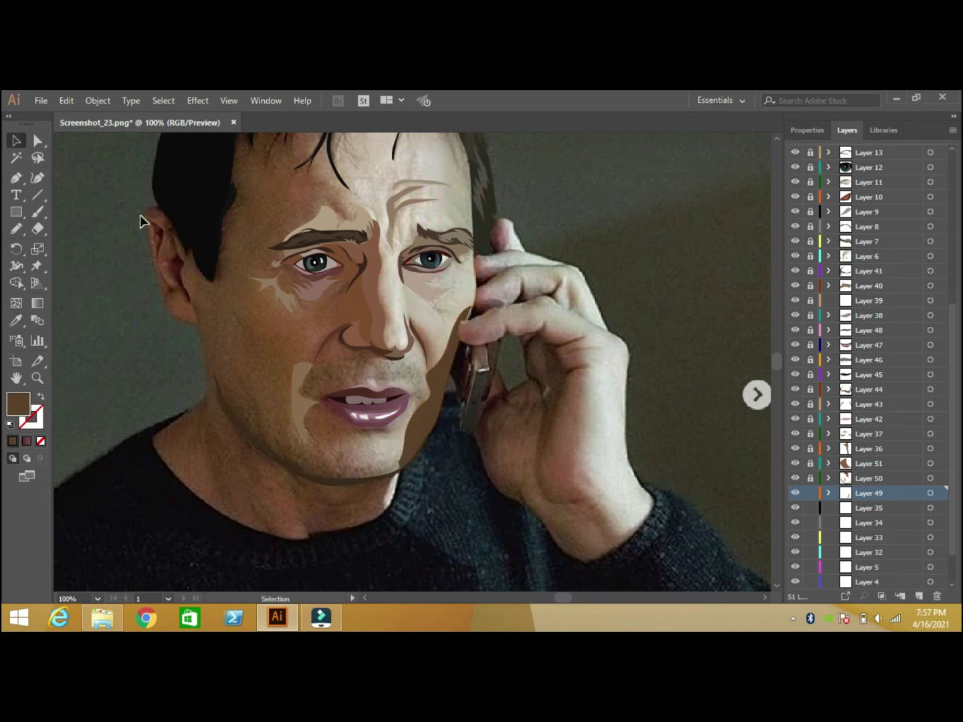
Step: Fill the path beside the nose with brown and zoom the face to 200%
key(i)
click(425, 346)
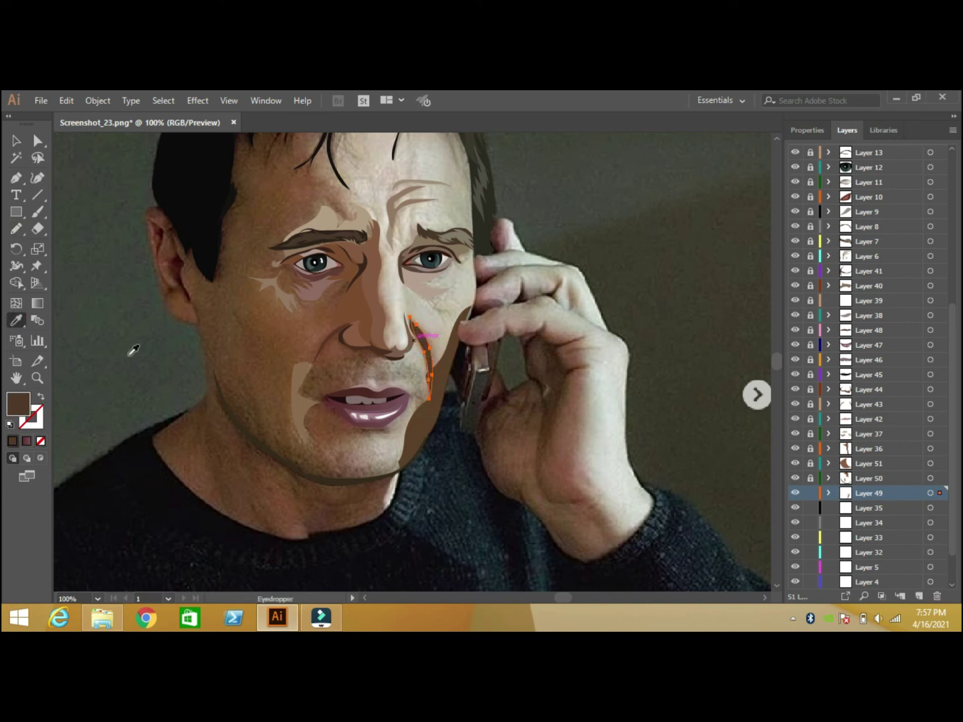
click(98, 598)
click(113, 372)
Step: Fill the nose paths with light beige
key(v)
click(776, 140)
key(n)
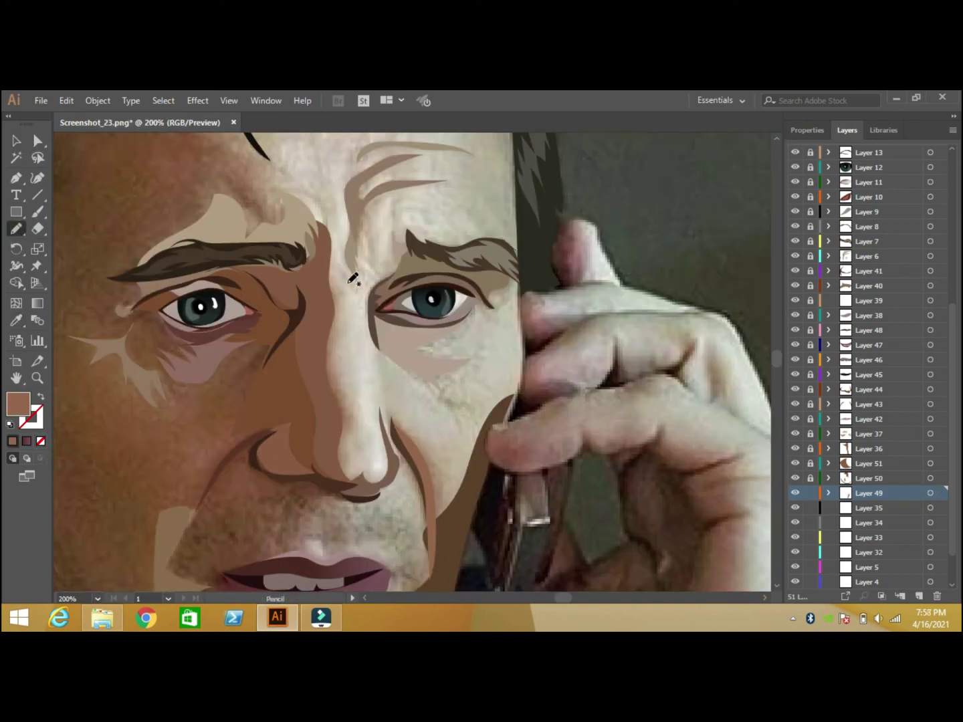
key(i)
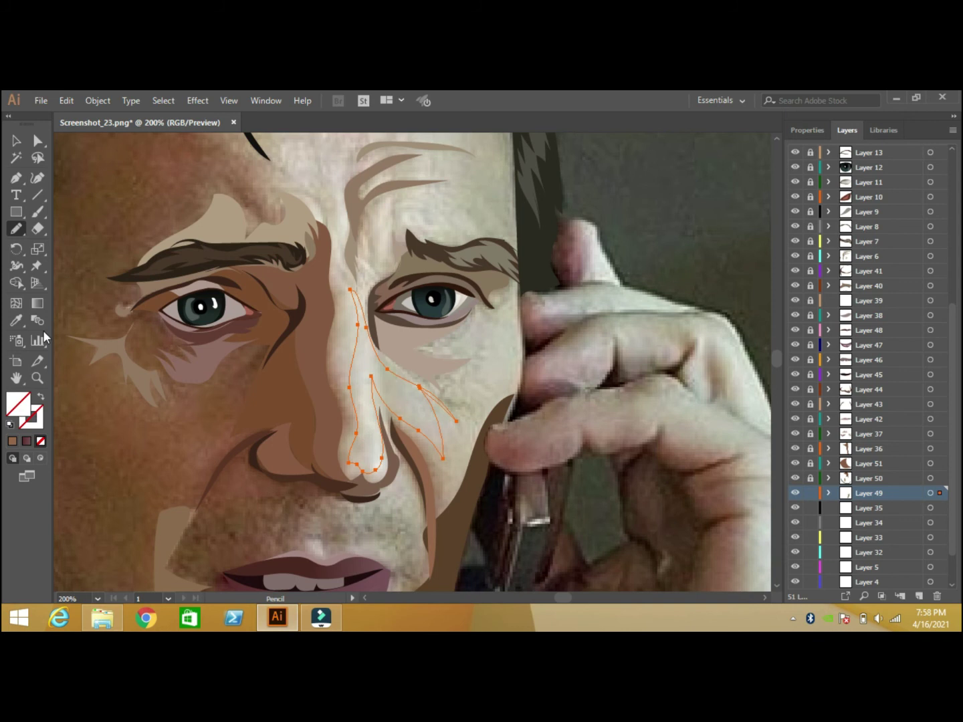
click(437, 342)
key(n)
Step: Add white (FFFFFF) highlight shapes under the right eye and on the cheek
drag(457, 412, 431, 349)
key(F6)
click(568, 452)
click(710, 341)
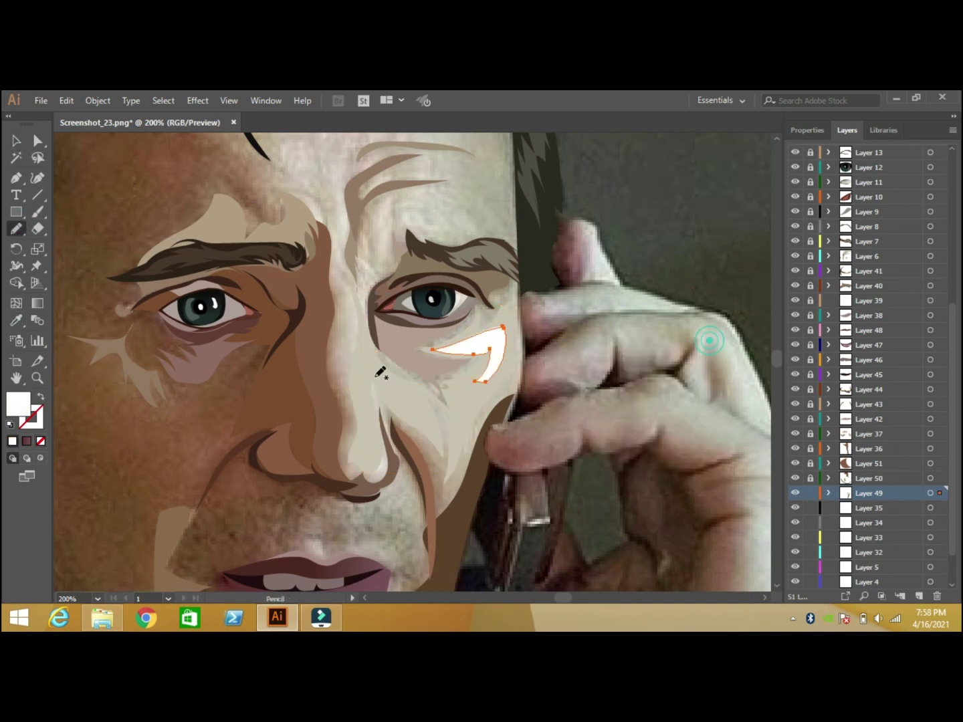
key(F6)
drag(379, 369, 431, 428)
click(712, 344)
Step: Add white highlights on the forehead and brow crease, then return the zoom to 100%
scroll(777, 135, up, 5)
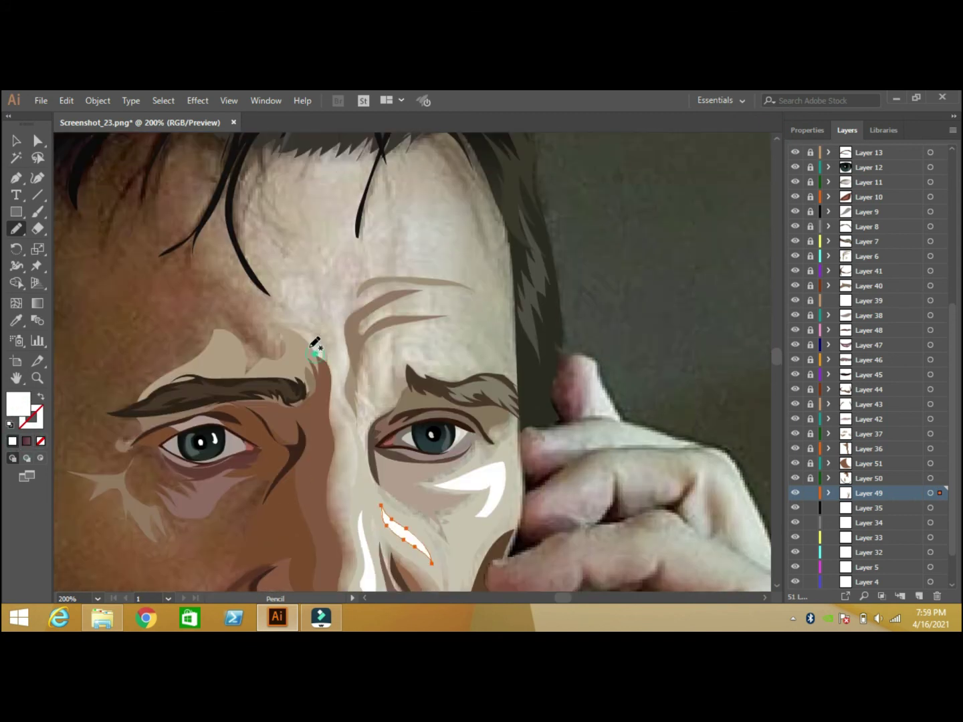
drag(321, 350, 327, 365)
key(F6)
drag(462, 309, 358, 345)
drag(478, 281, 363, 285)
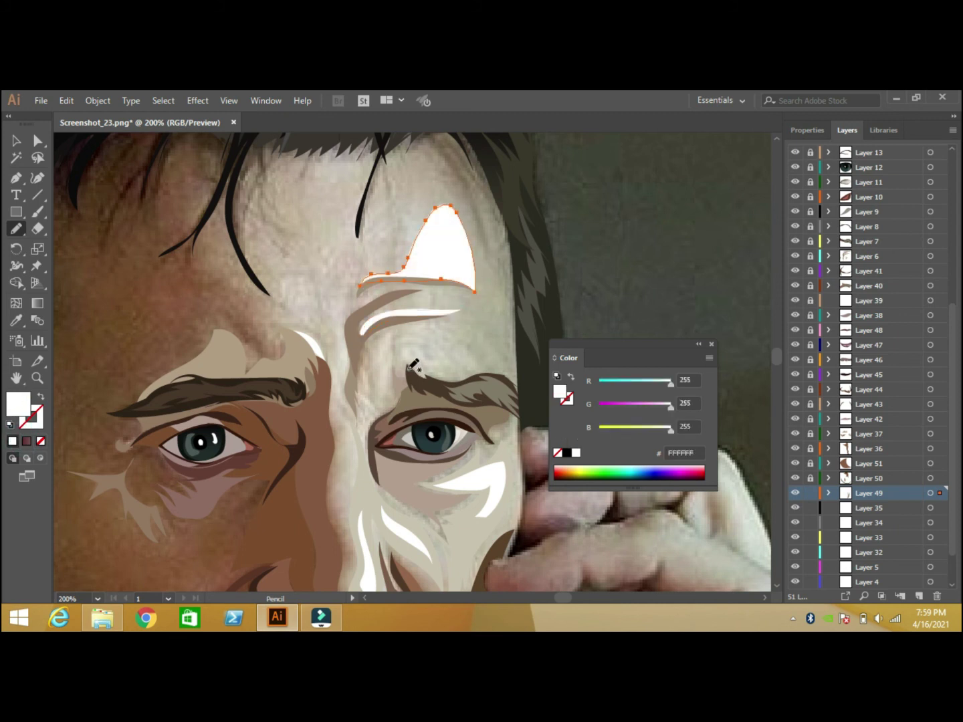
mouse_move(461, 349)
mouse_down()
mouse_move(405, 358)
mouse_move(384, 400)
mouse_move(371, 364)
mouse_up()
key(F6)
click(97, 599)
click(130, 410)
Step: Draw two swatch rectangles beside the head, sampling brown and light beige into them
click(16, 212)
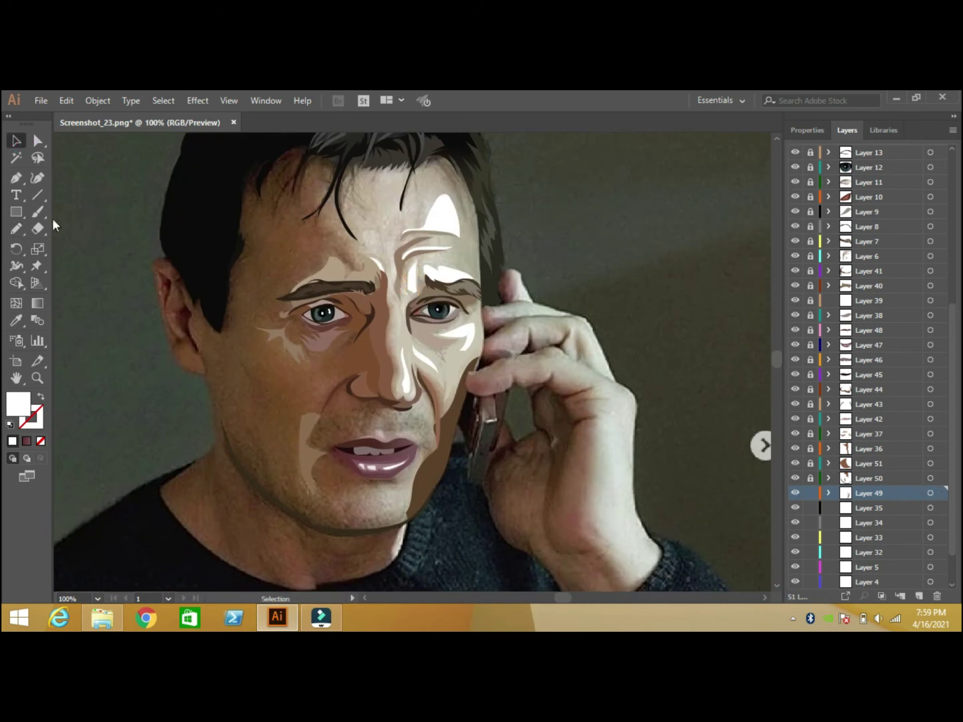
drag(85, 212, 127, 247)
click(15, 320)
click(314, 245)
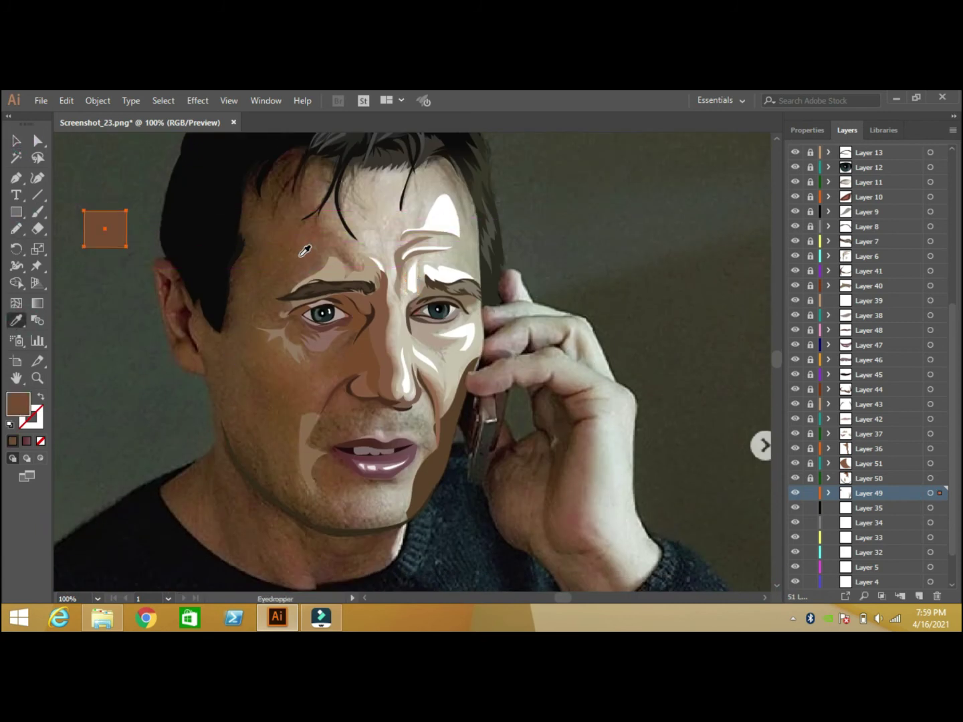
click(16, 211)
drag(76, 286, 131, 329)
click(15, 320)
click(385, 196)
Step: Give the face outline shape a linear gradient and read the beige swatch colour
click(16, 140)
click(217, 405)
click(26, 441)
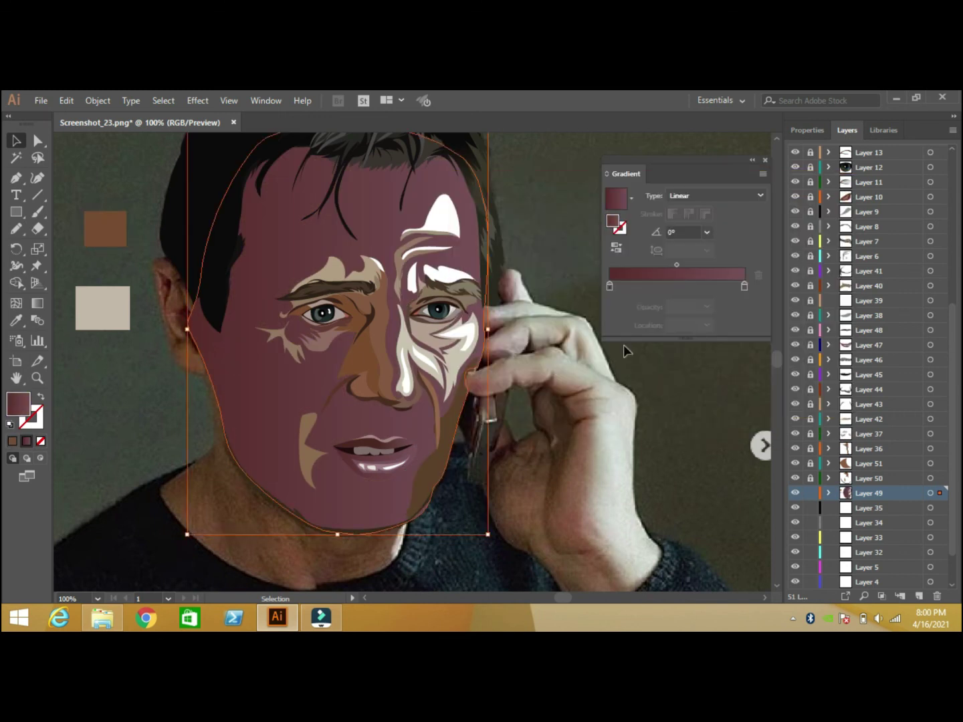
double_click(19, 403)
click(801, 226)
click(103, 307)
double_click(18, 404)
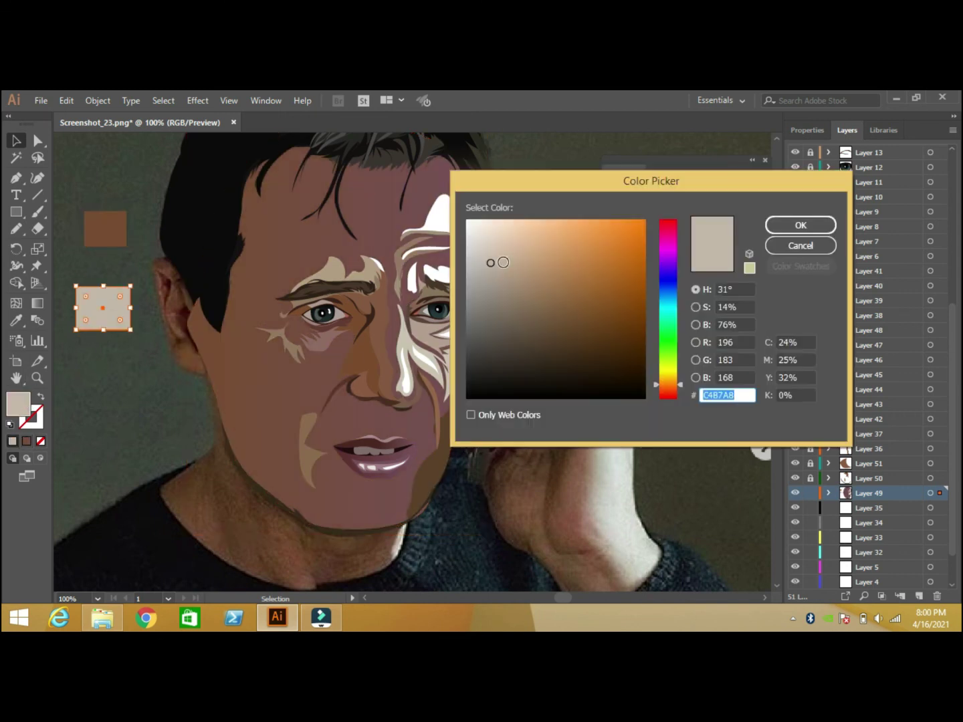
click(800, 225)
Step: Set the face gradient's right stop to beige and move the brown stop to about 45%
click(335, 401)
click(744, 286)
double_click(18, 404)
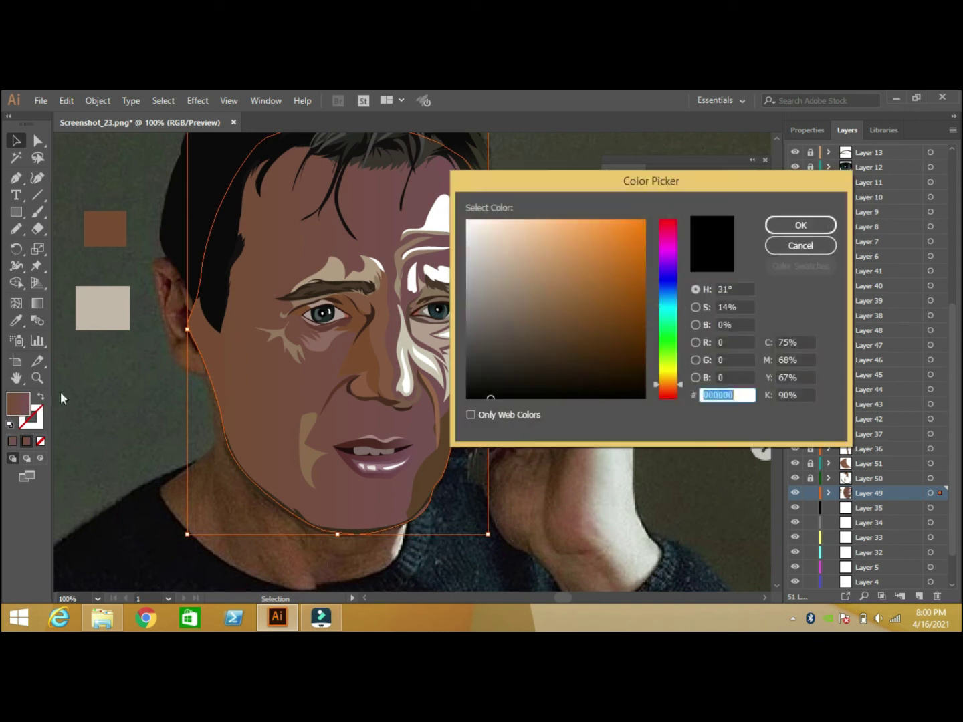
key(ctrl+v)
click(797, 223)
mouse_move(609, 286)
mouse_down()
mouse_move(685, 286)
mouse_move(669, 287)
mouse_up()
click(764, 160)
Step: Sample the brown skin colour for the lip, then marquee-select the face shading shapes
key(ctrl+shift+a)
key(n)
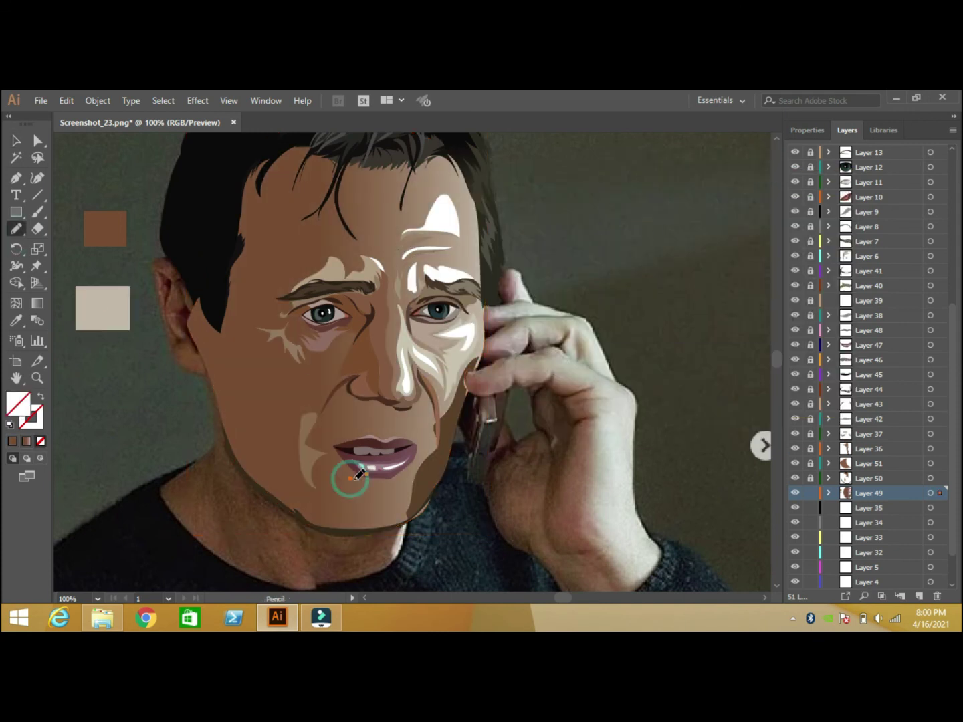
key(i)
click(106, 227)
key(v)
key(ctrl+shift+a)
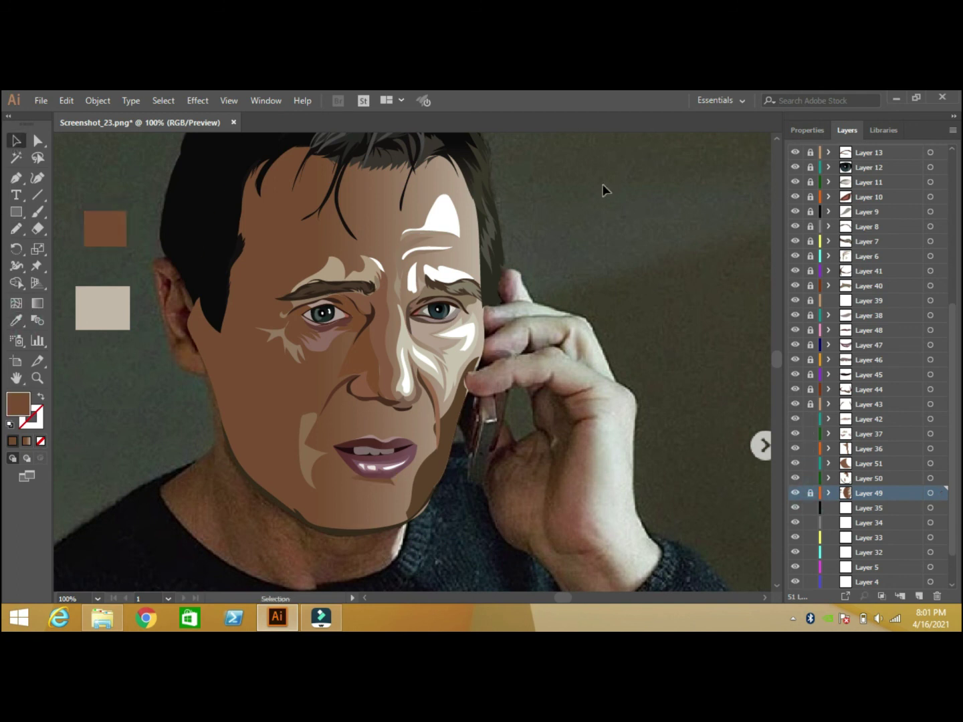
drag(602, 191, 260, 519)
Step: Box-select the white face highlight shapes and lower their opacity to 67%
click(807, 130)
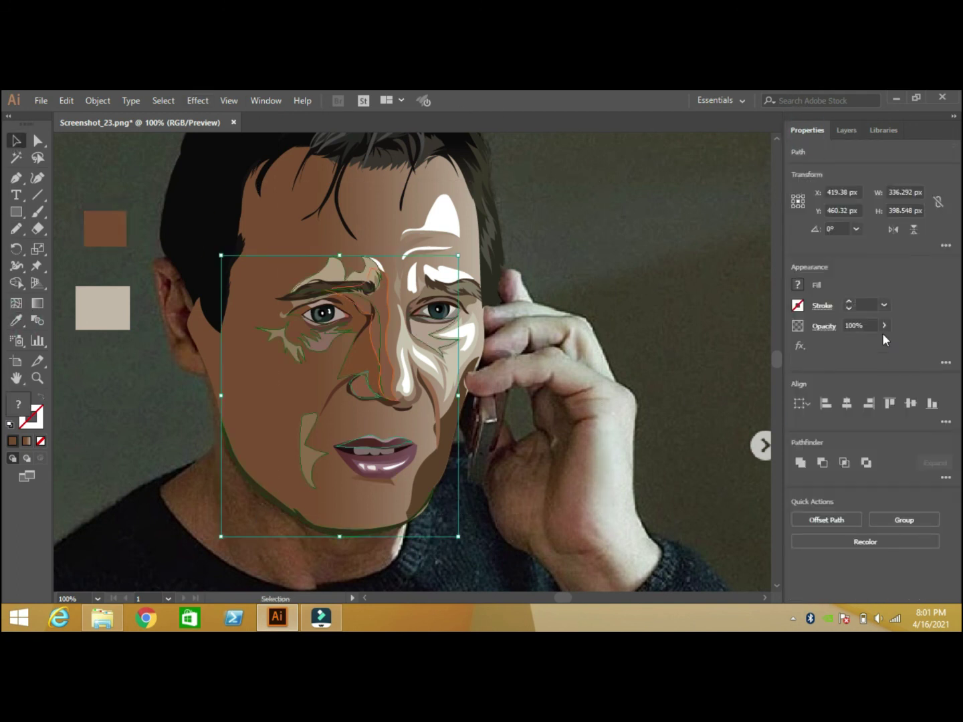
click(724, 230)
click(846, 130)
mouse_move(595, 173)
mouse_down()
mouse_move(412, 424)
mouse_move(248, 431)
mouse_up()
shift+click(430, 473)
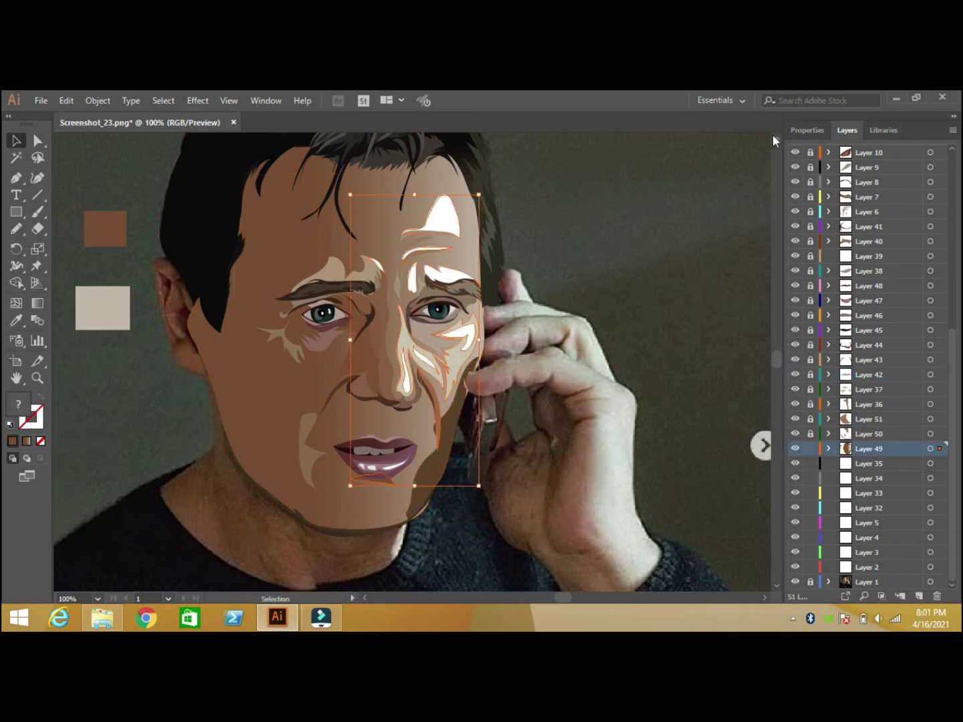
click(808, 130)
click(884, 325)
drag(884, 343, 865, 343)
click(700, 269)
Step: On Layer 35, pencil the left ear outline and sample a colour for it
click(851, 130)
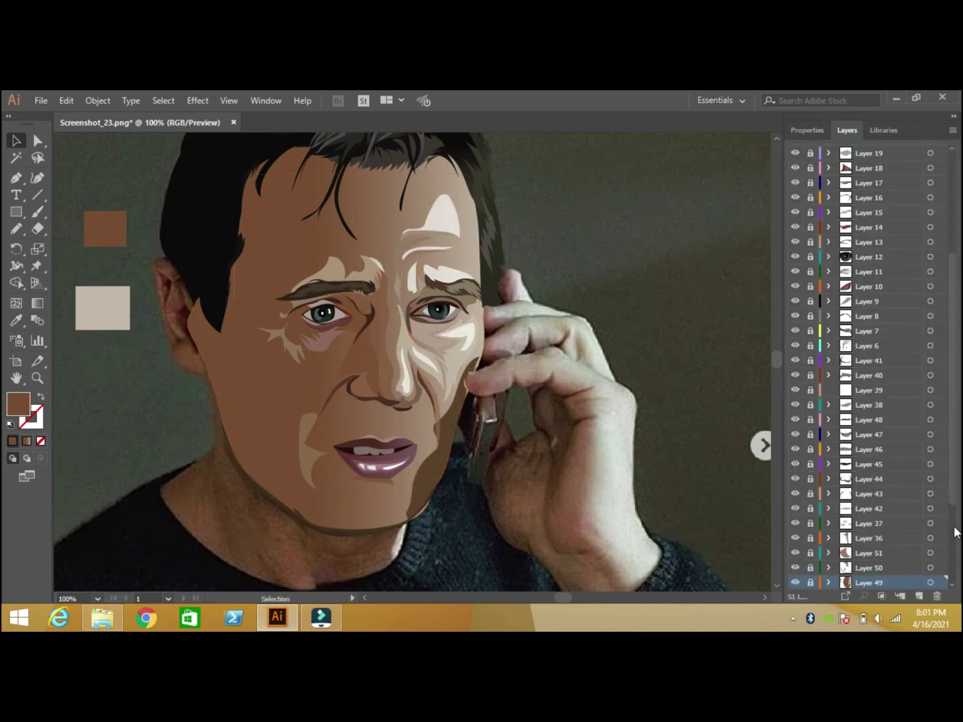
scroll(953, 529, down, 3)
click(868, 463)
key(n)
drag(185, 308, 181, 289)
key(i)
click(173, 293)
drag(179, 336, 162, 277)
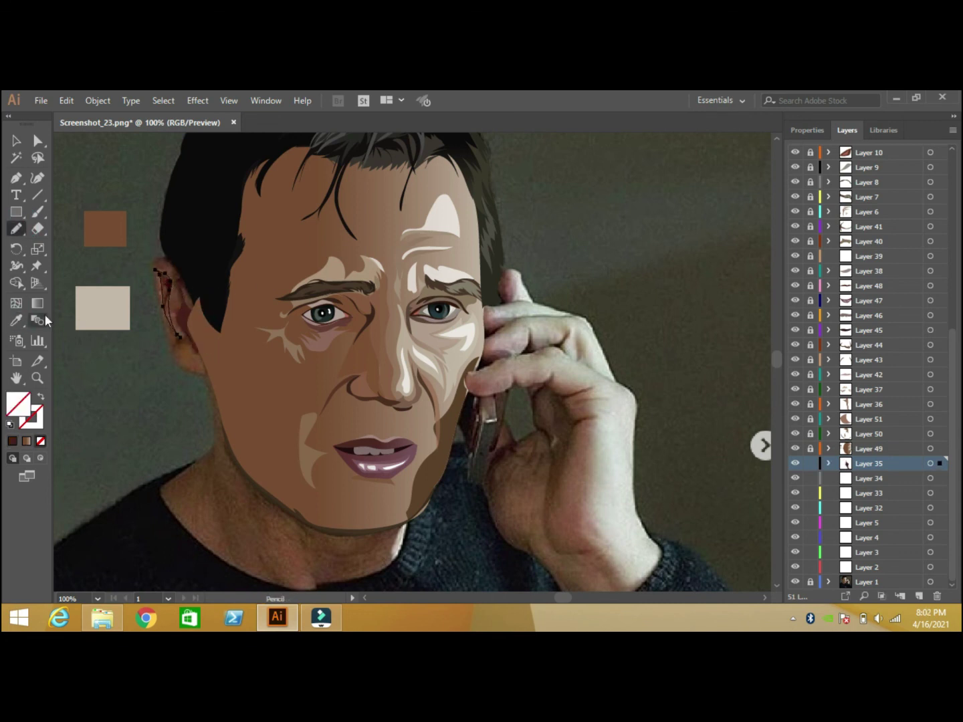
Step: Fill the ear dark maroon and add a brown inner ear shape on Layer 34
click(16, 321)
click(166, 282)
click(857, 479)
key(n)
drag(166, 299, 164, 258)
key(i)
click(105, 229)
Step: On Layer 32, trace the jaw and neck shape down to the collar and fill it brown
click(867, 508)
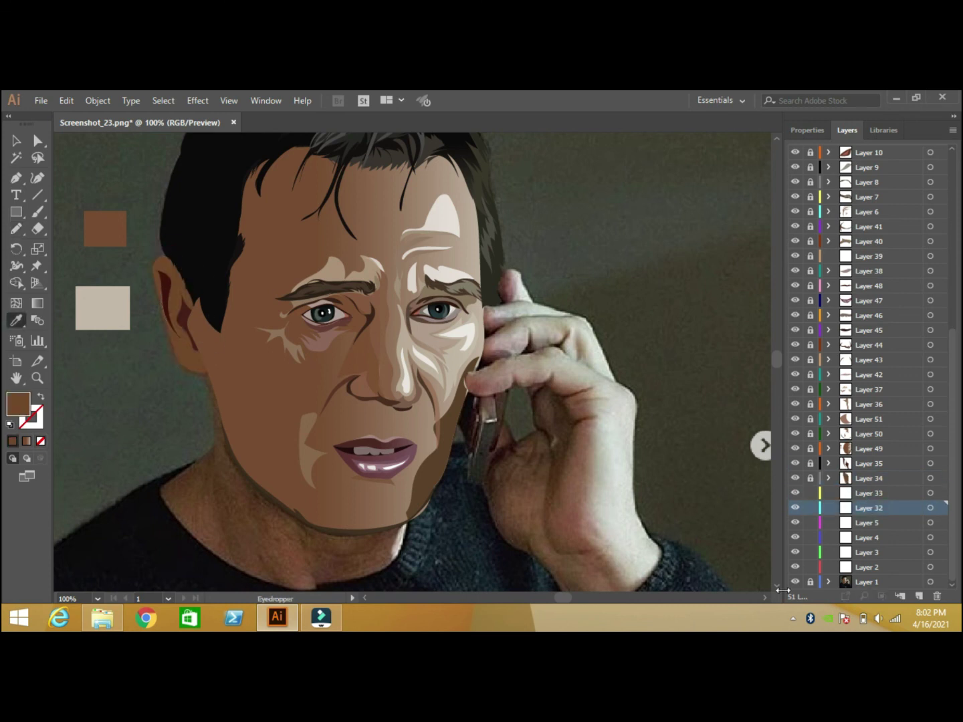
scroll(778, 586, down, 3)
scroll(765, 591, right, 2)
scroll(401, 334, up, 2)
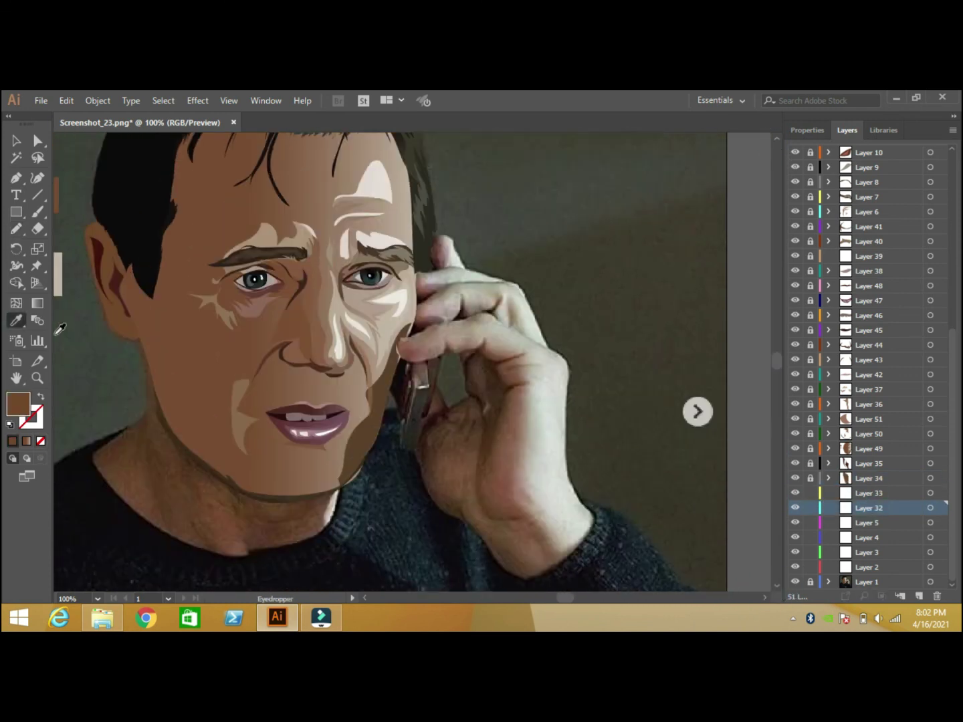
drag(93, 452, 93, 452)
drag(93, 452, 156, 532)
mouse_move(338, 550)
mouse_down()
mouse_move(176, 343)
mouse_move(136, 336)
mouse_up()
click(19, 319)
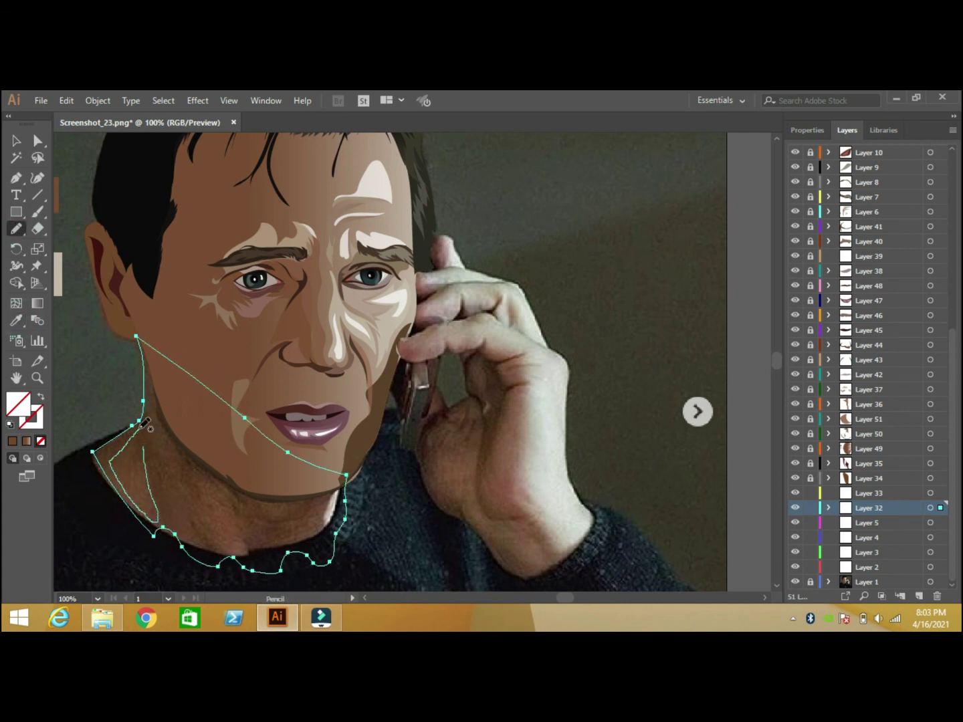
key(i)
click(140, 466)
key(n)
Step: Draw a neck shading shape filled medium brown 91654C, then pick a lighter skin tone
mouse_move(152, 393)
mouse_down()
mouse_move(186, 497)
mouse_move(251, 546)
mouse_move(196, 472)
mouse_up()
key(F6)
double_click(18, 404)
click(552, 294)
click(777, 229)
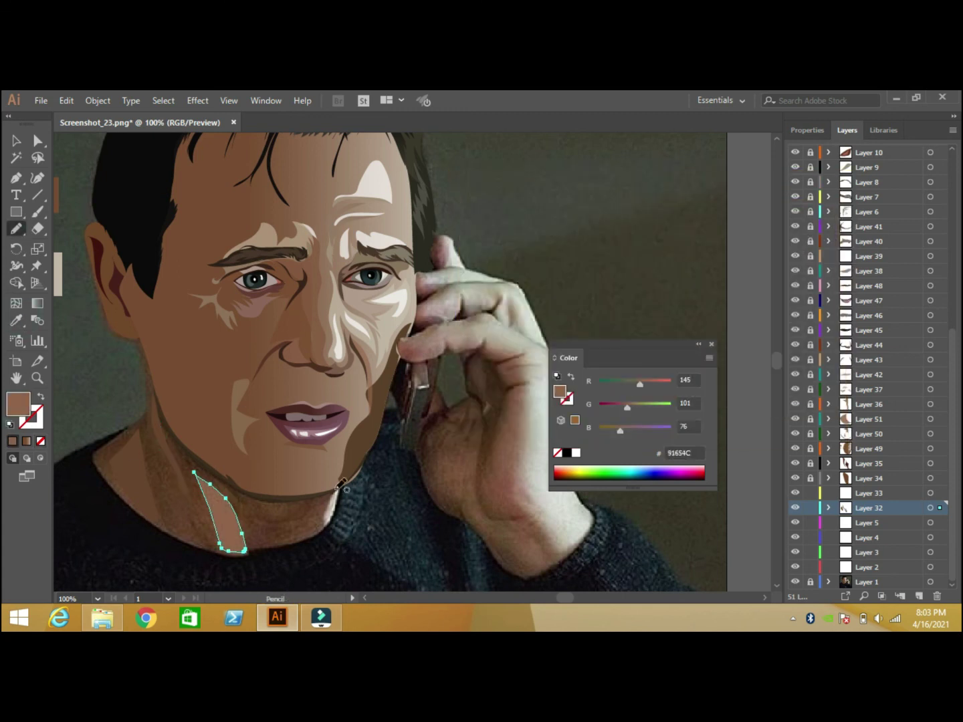
double_click(559, 391)
click(516, 248)
click(784, 230)
Step: Add a light neck highlight and give the large jaw and neck shape a gradient fill
drag(248, 505, 231, 491)
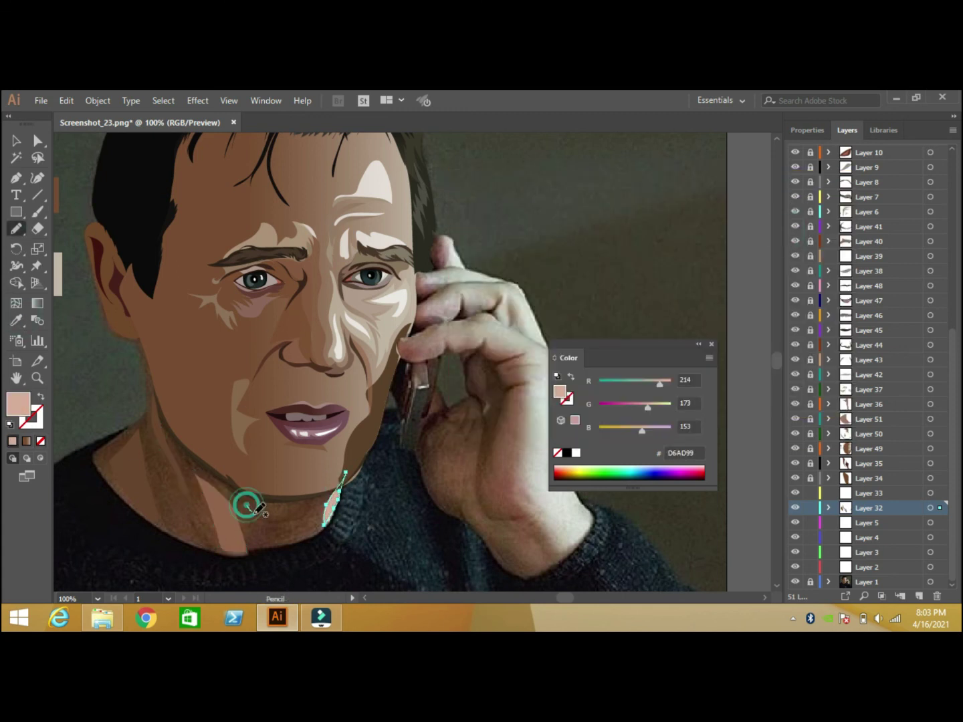
key(v)
click(140, 415)
key(period)
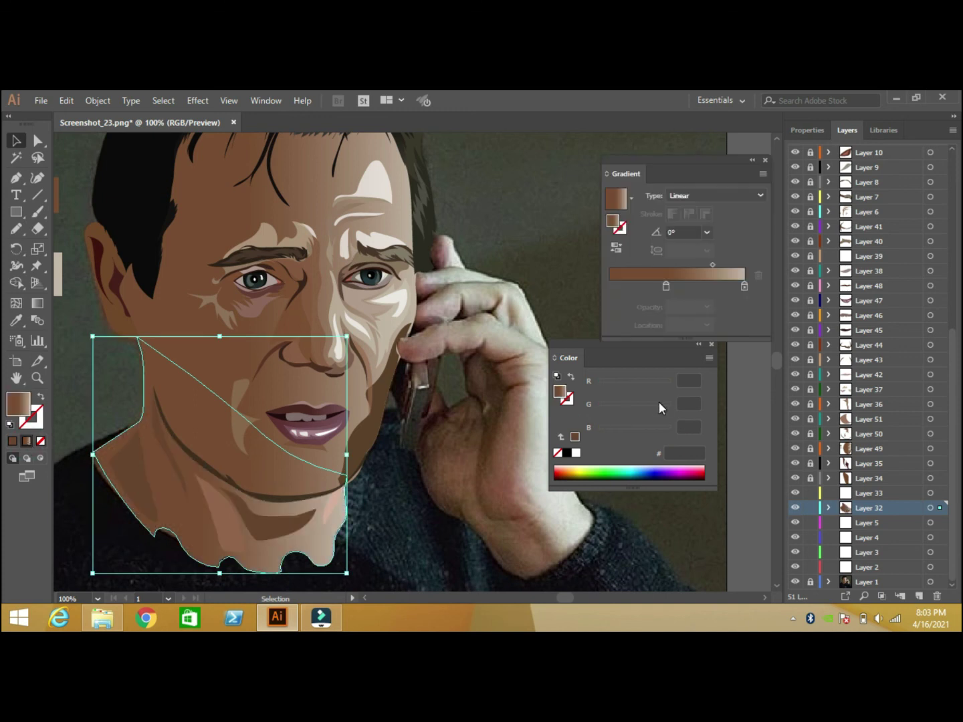
click(765, 160)
click(711, 344)
click(749, 361)
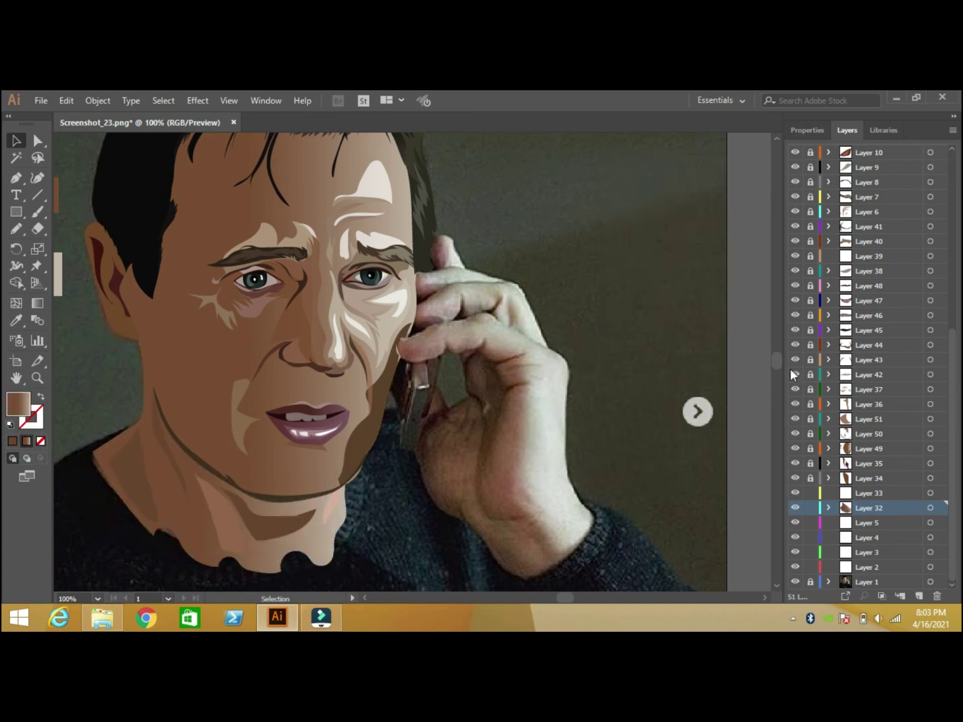
Step: Add a dark brown cheek shadow on Layer 5, hide the reference photo and zoom out
click(844, 532)
scroll(769, 595, right, 1)
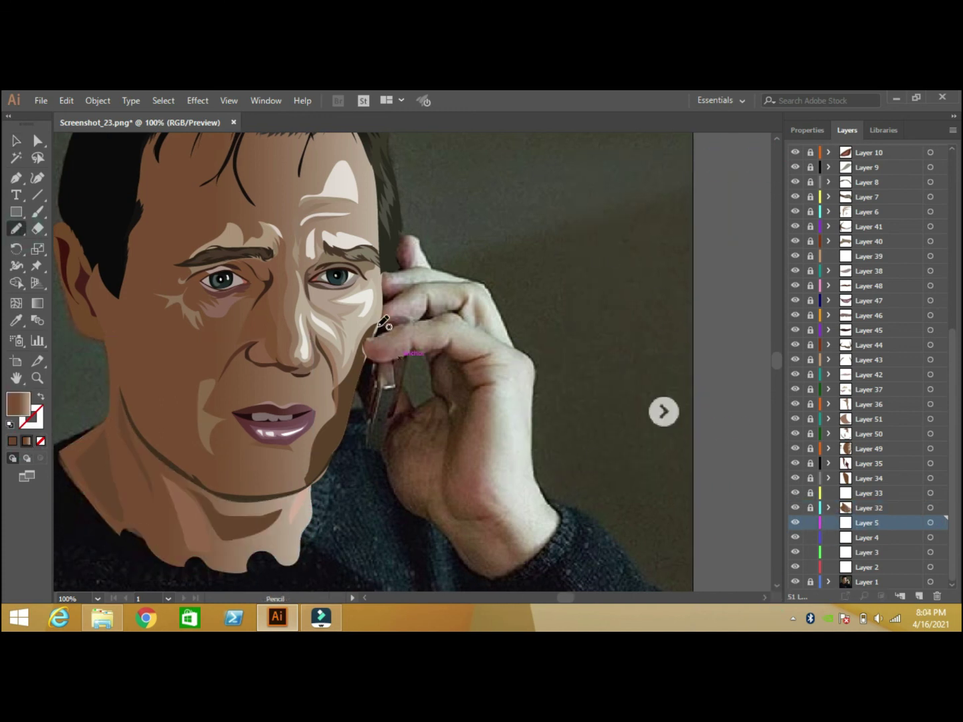
drag(369, 353, 368, 370)
key(i)
click(334, 435)
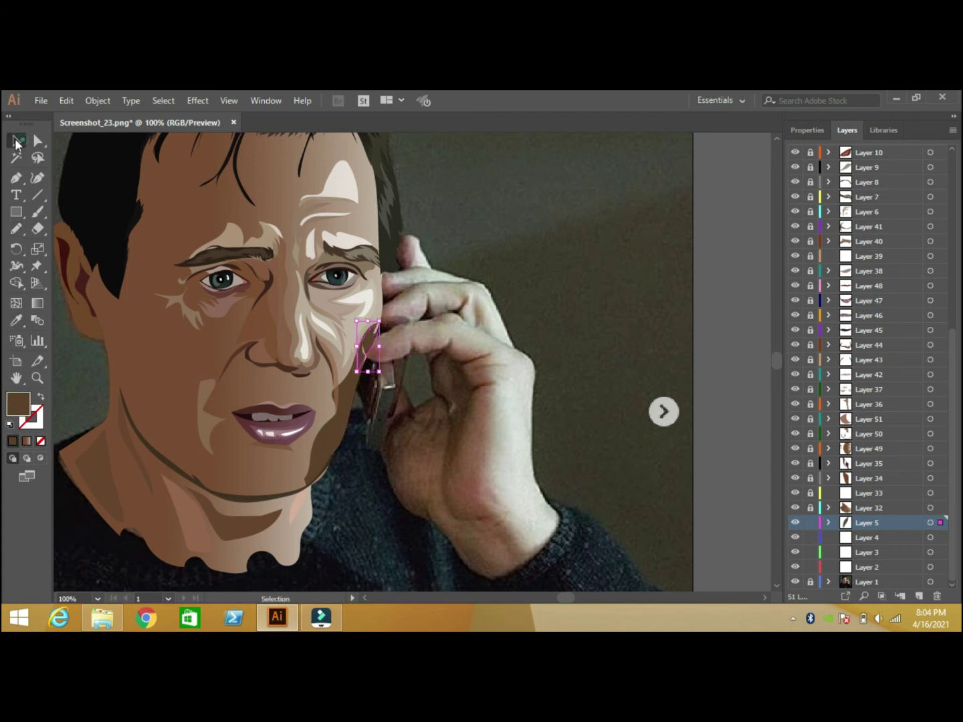
click(795, 581)
click(98, 599)
Step: Lock the finished layers and add a light brown shape beside the right eye
click(114, 423)
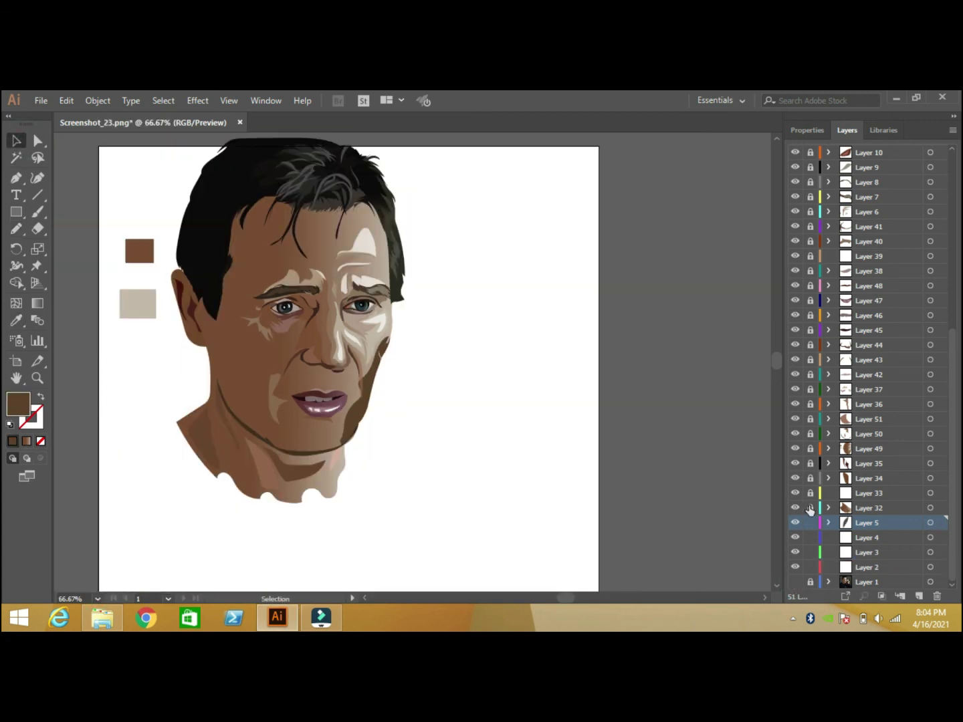
drag(810, 160, 809, 523)
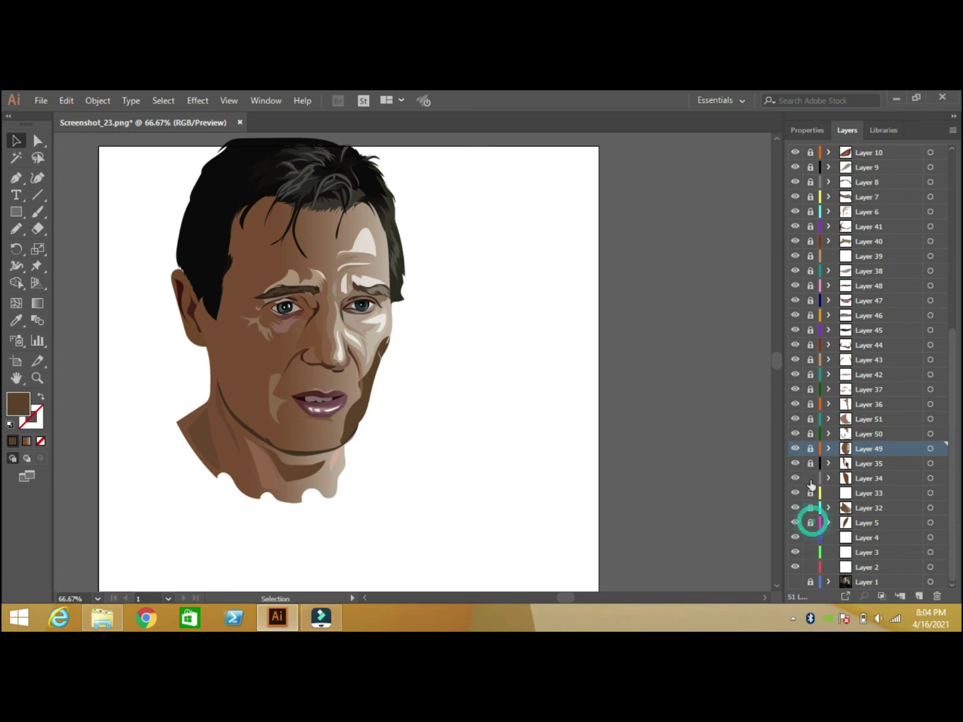
drag(399, 331, 392, 295)
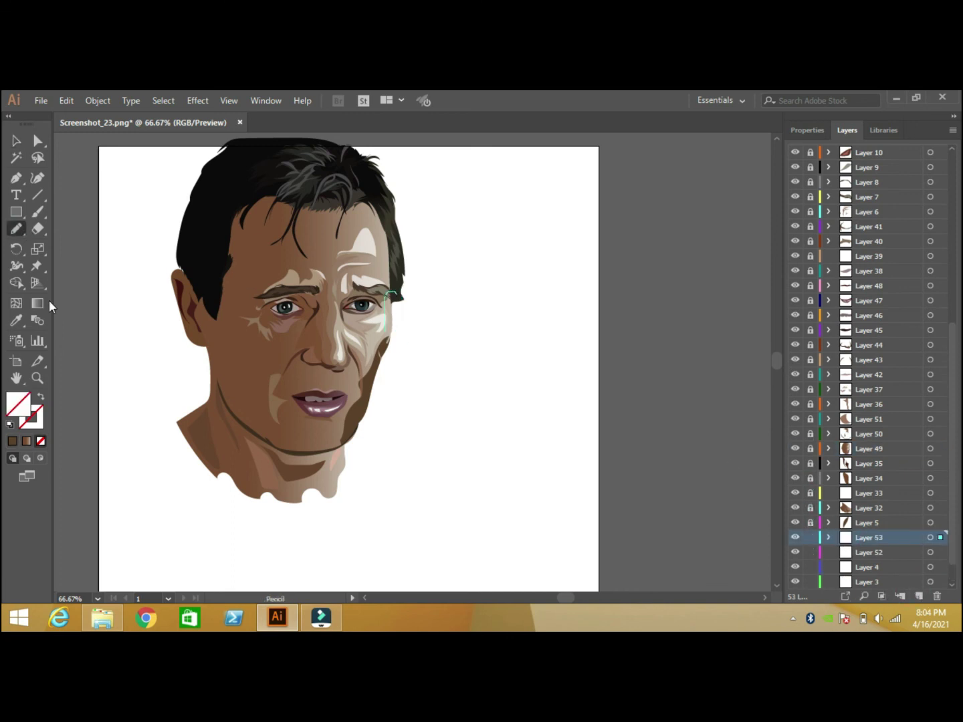
key(i)
double_click(18, 404)
key(Return)
double_click(18, 404)
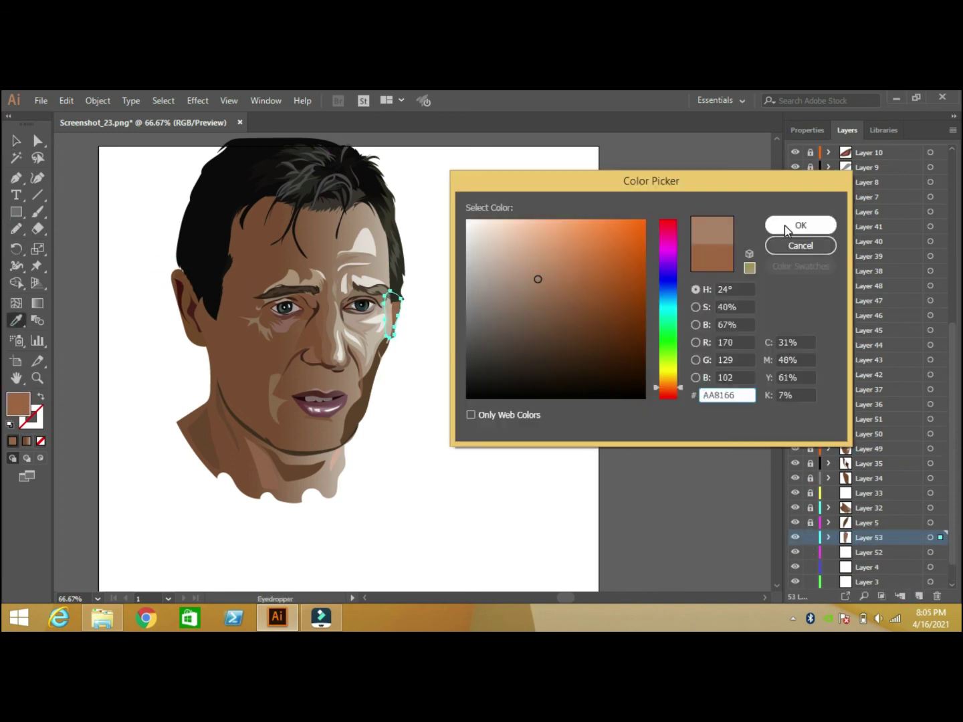
click(799, 223)
key(ctrl+2)
Step: Pencil hair strands around the ear and fill them with the dark hair colour
key(n)
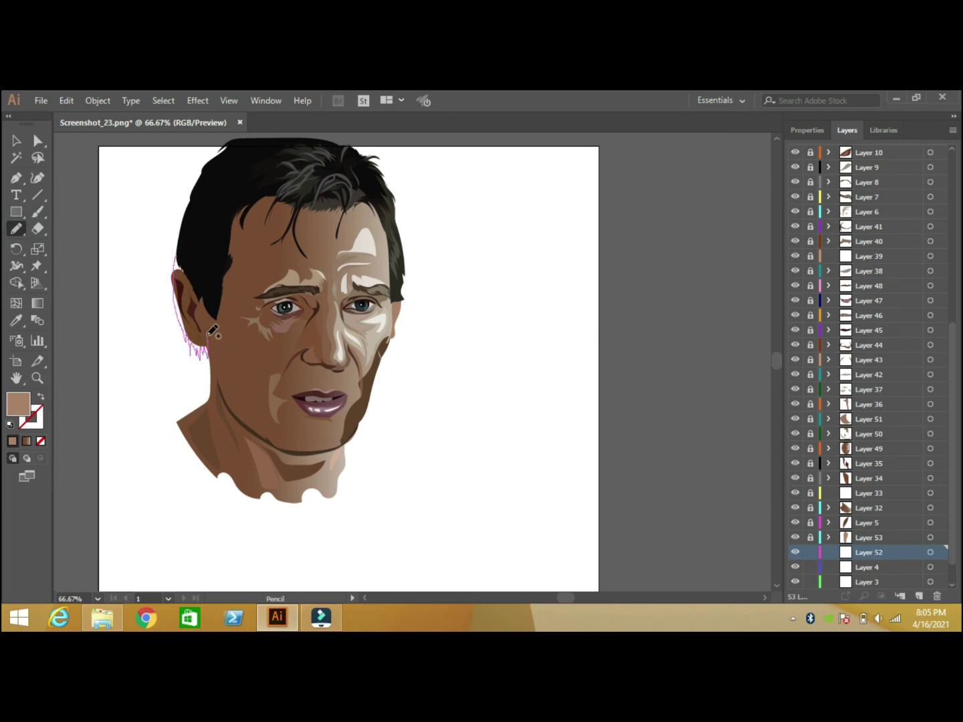
drag(213, 330, 173, 271)
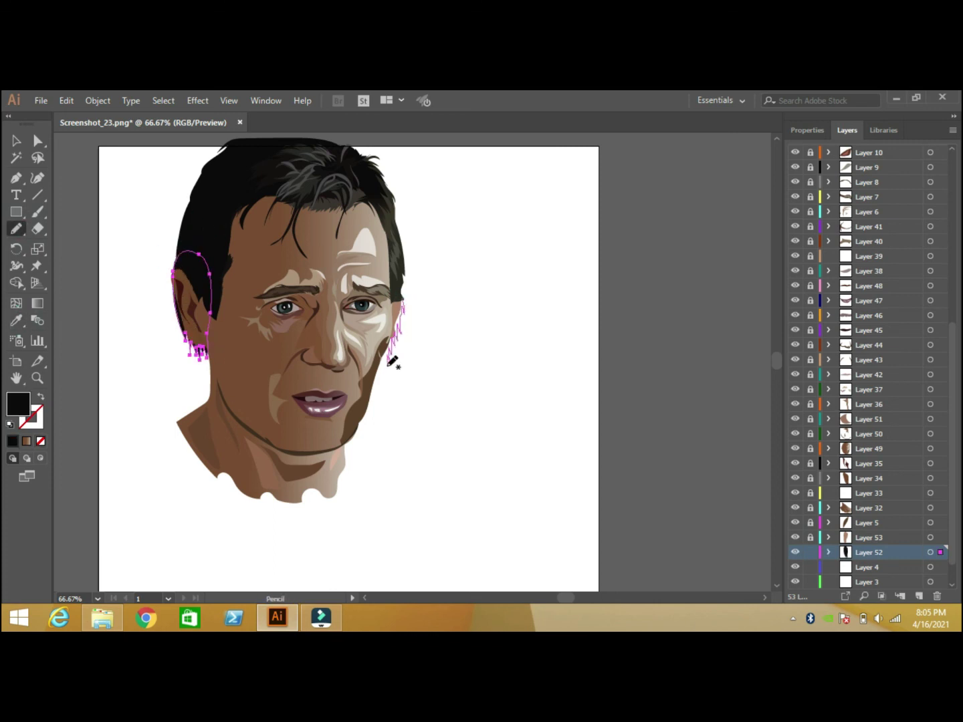
key(i)
click(193, 254)
key(v)
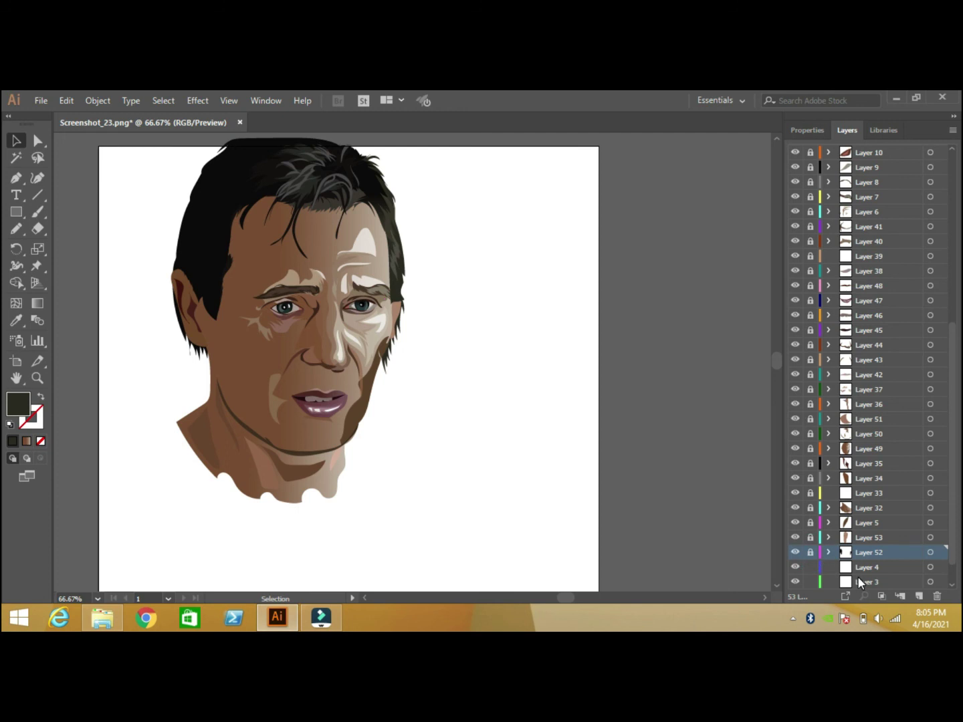
Step: Change the face gradient's brown stop colour, moving the left stop to 25.64% and the right stop inward
click(869, 449)
key(ctrl+F9)
double_click(617, 198)
click(555, 295)
click(801, 226)
click(764, 160)
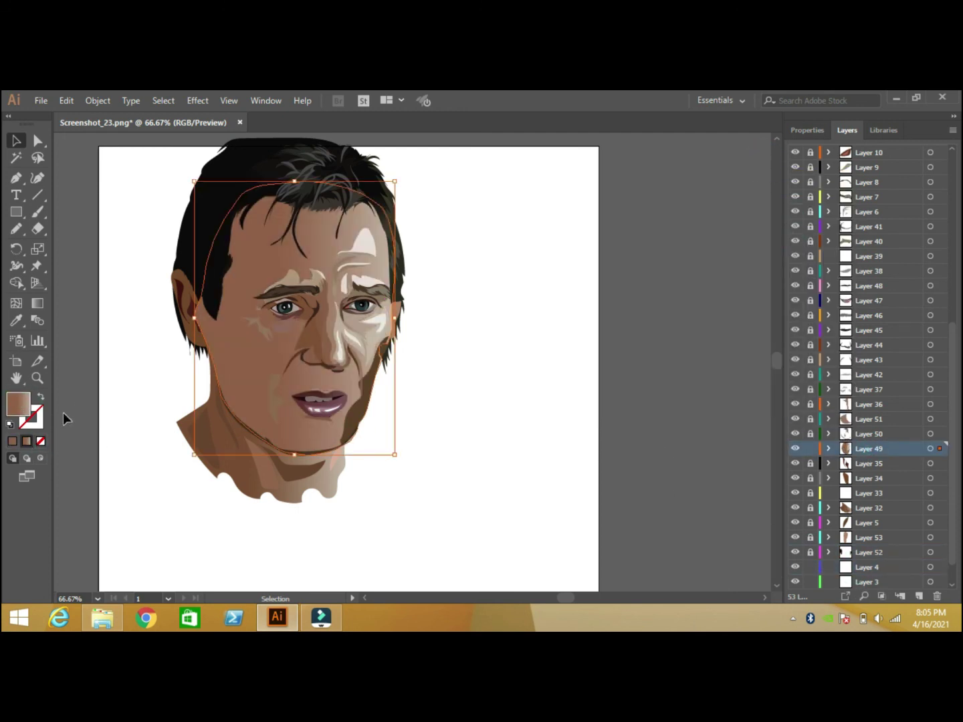
click(27, 441)
drag(662, 287, 642, 288)
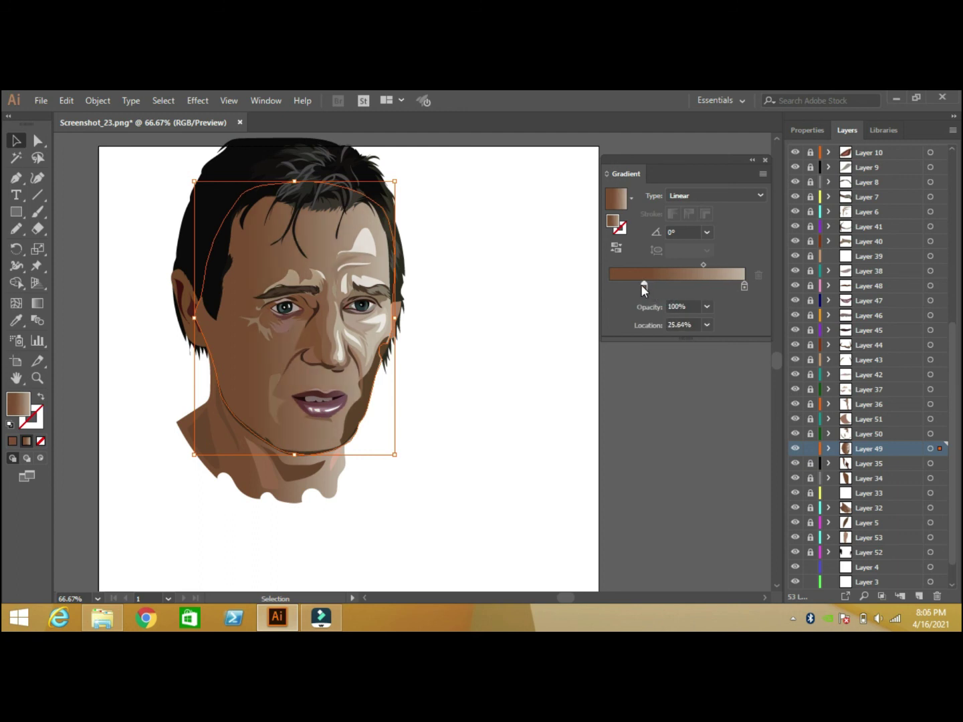
drag(745, 286, 715, 287)
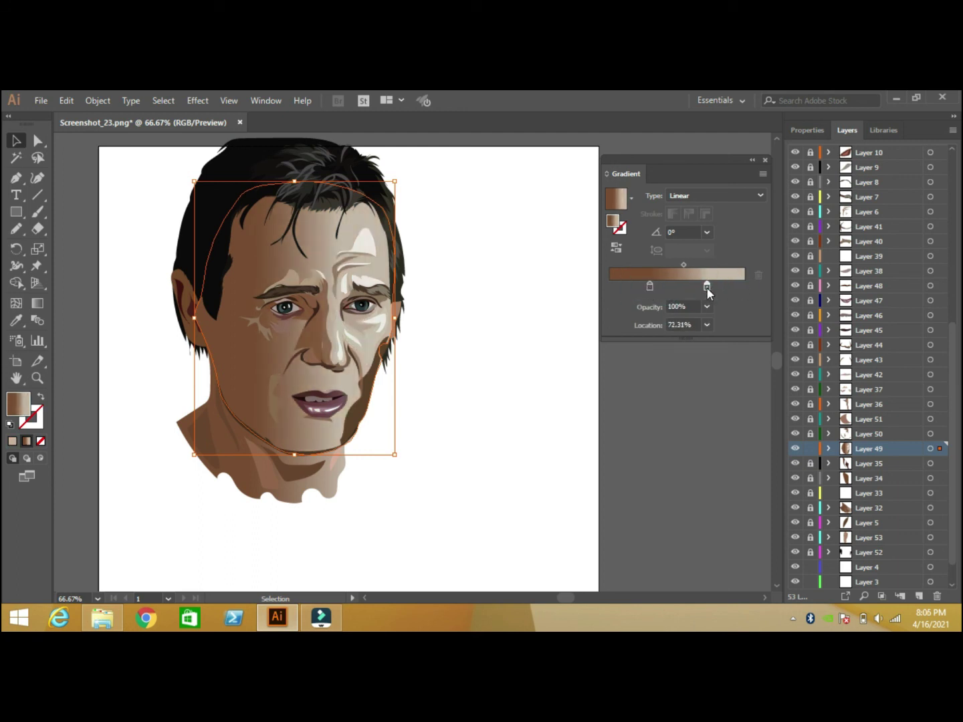
click(693, 255)
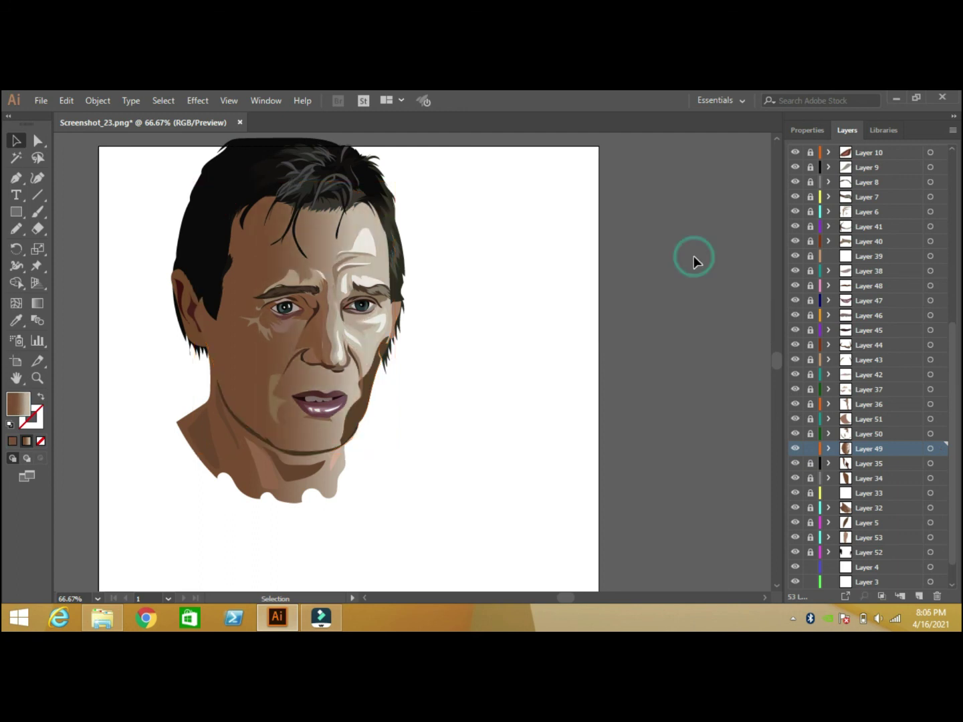
Step: Fill the neck shadow shape on Layer 4 dark brown and compare against the reference photo
scroll(921, 530, down, 1)
click(916, 537)
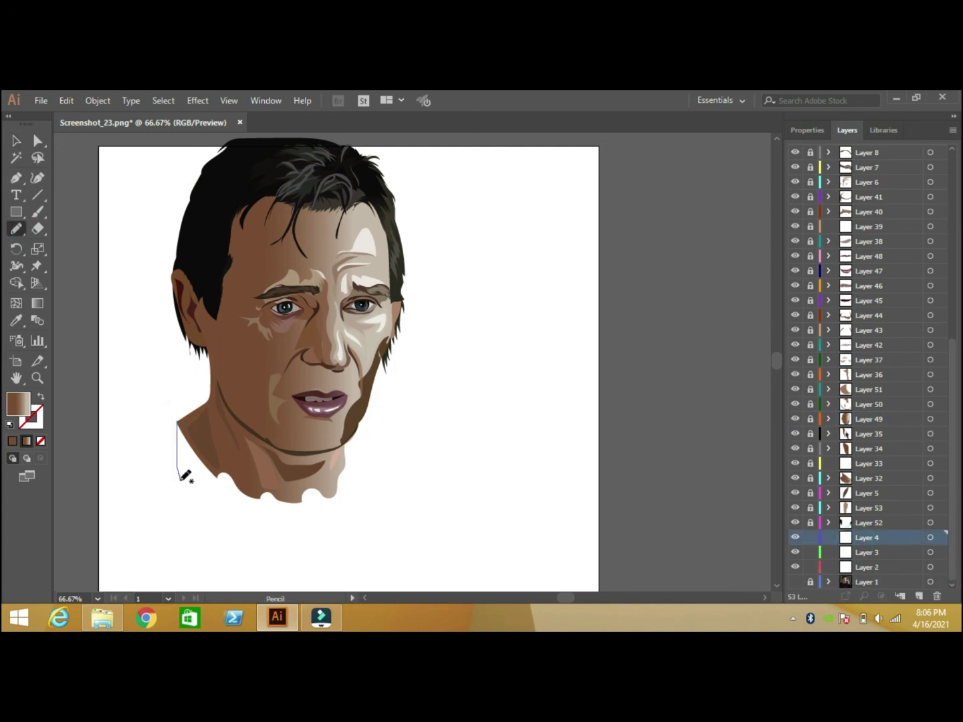
double_click(19, 403)
click(797, 224)
key(v)
click(459, 294)
click(795, 580)
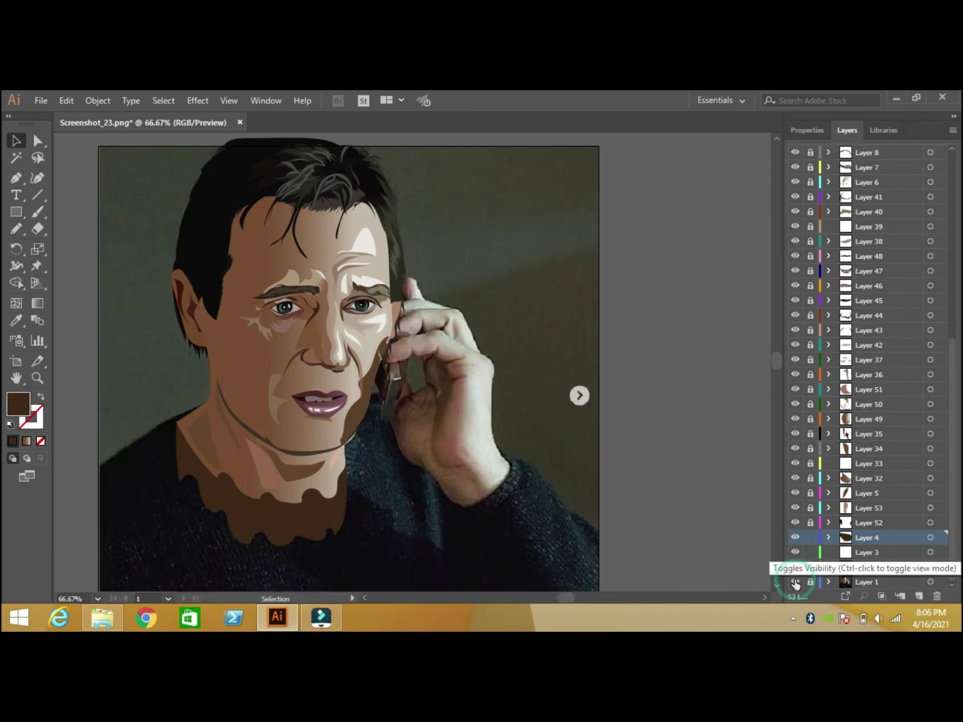
click(795, 579)
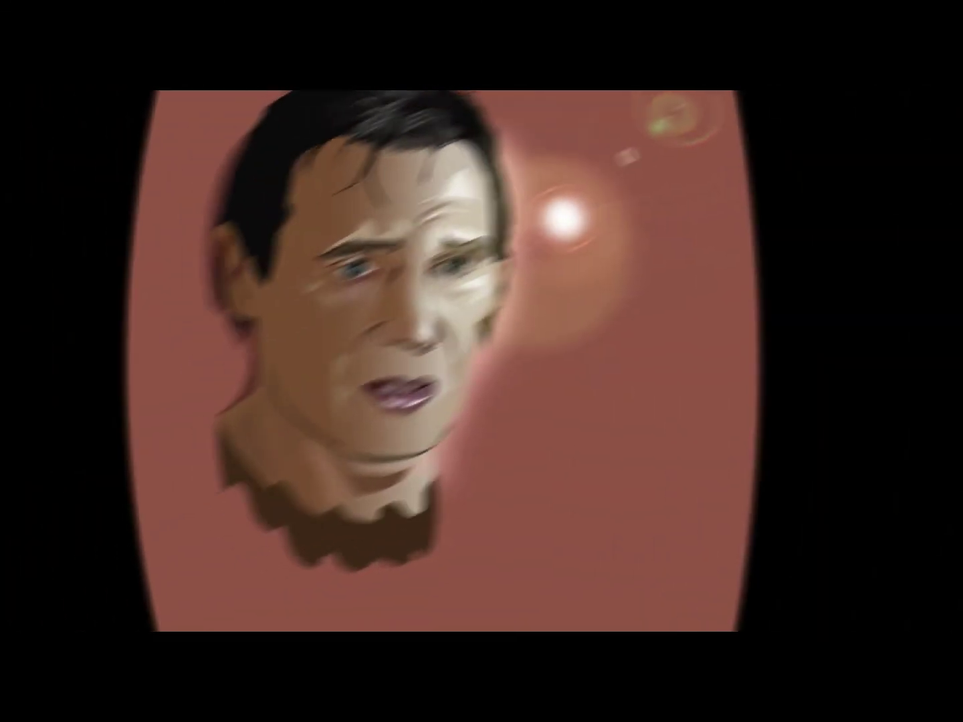